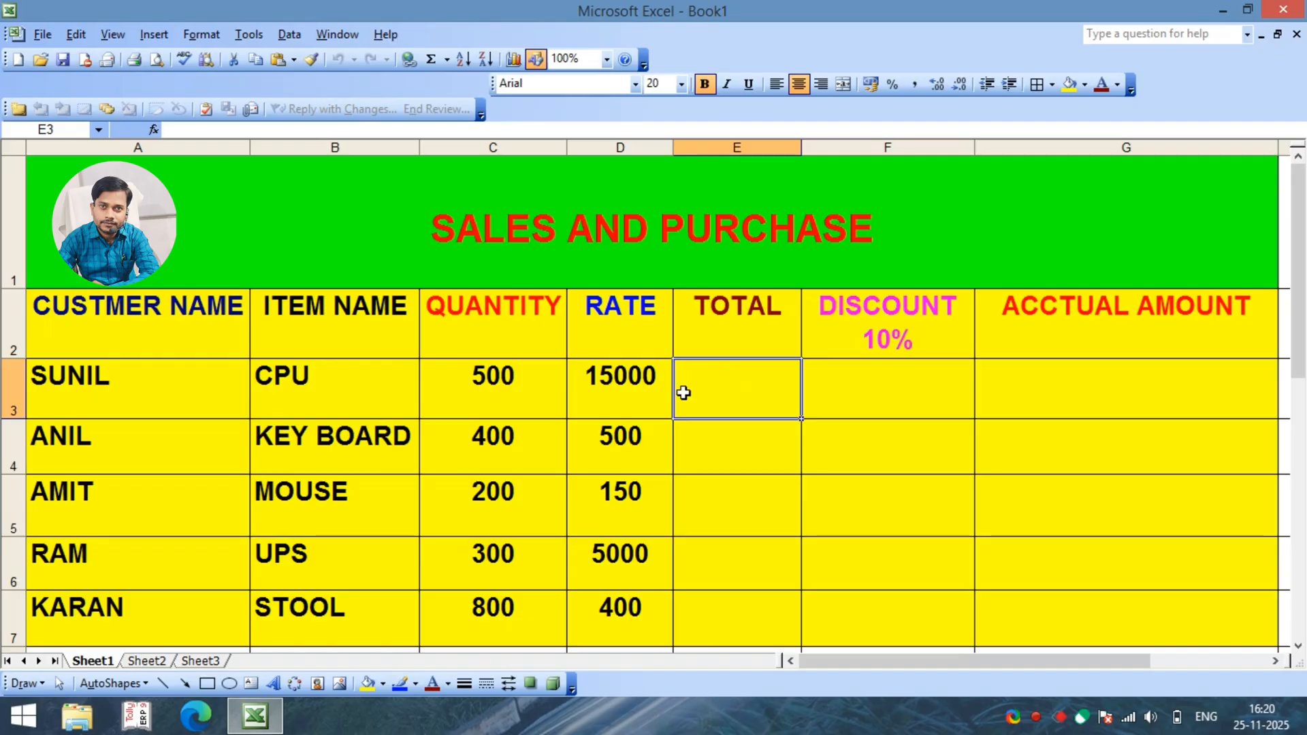
# Step: Examine the column headings of the SALES AND PURCHASE table from customer name through actual amount
pyautogui.click(153, 316)
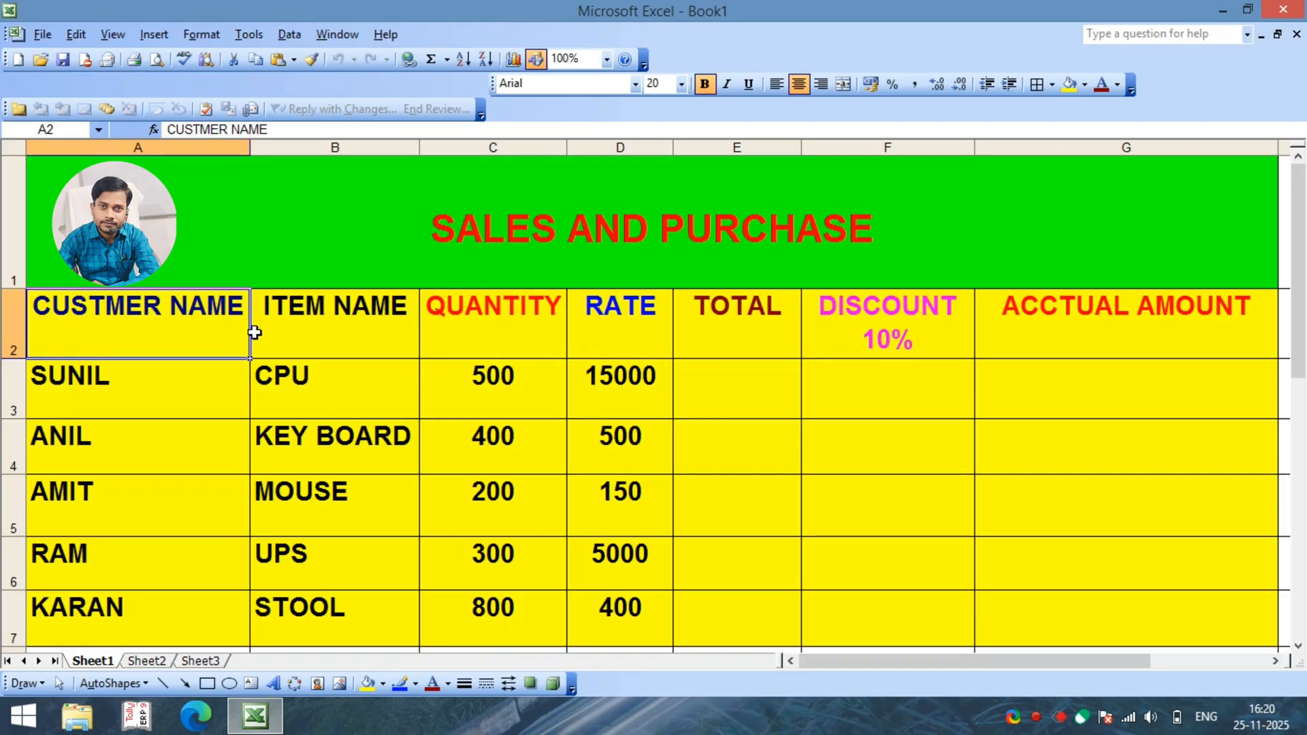
pyautogui.click(297, 327)
pyautogui.click(487, 335)
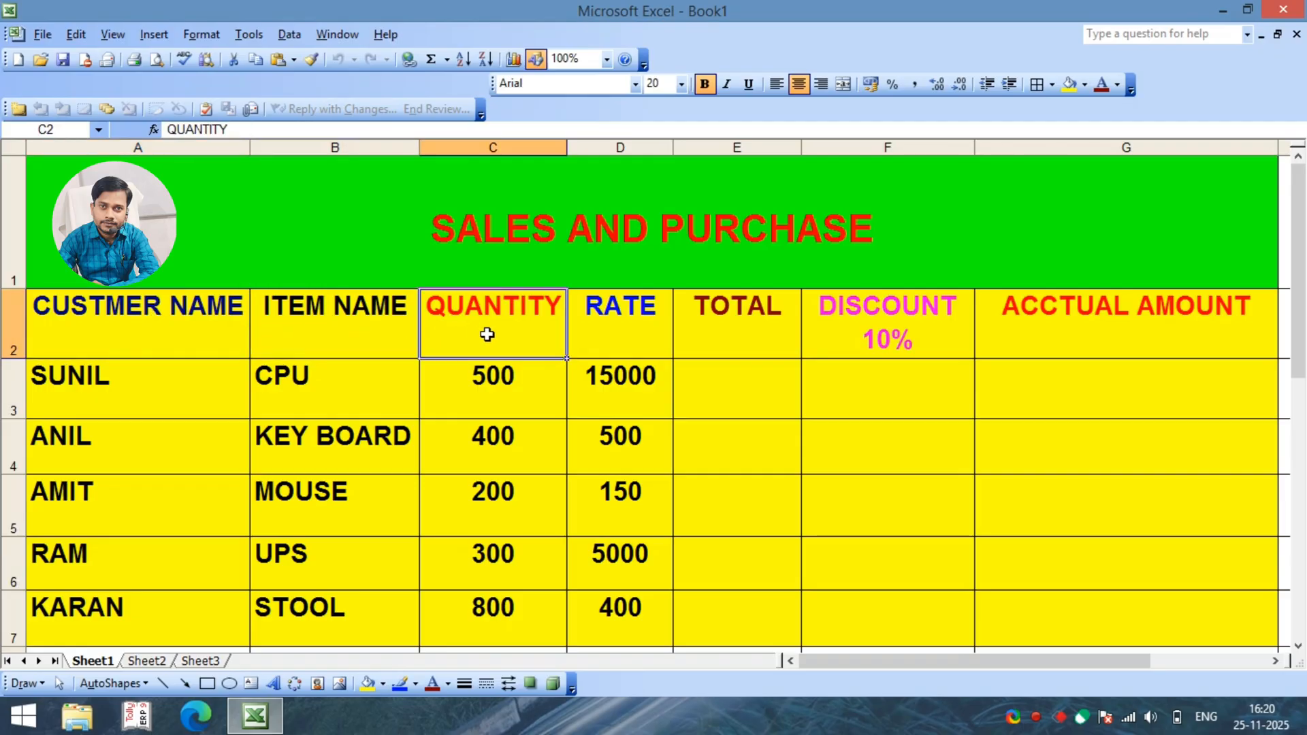
pyautogui.click(596, 338)
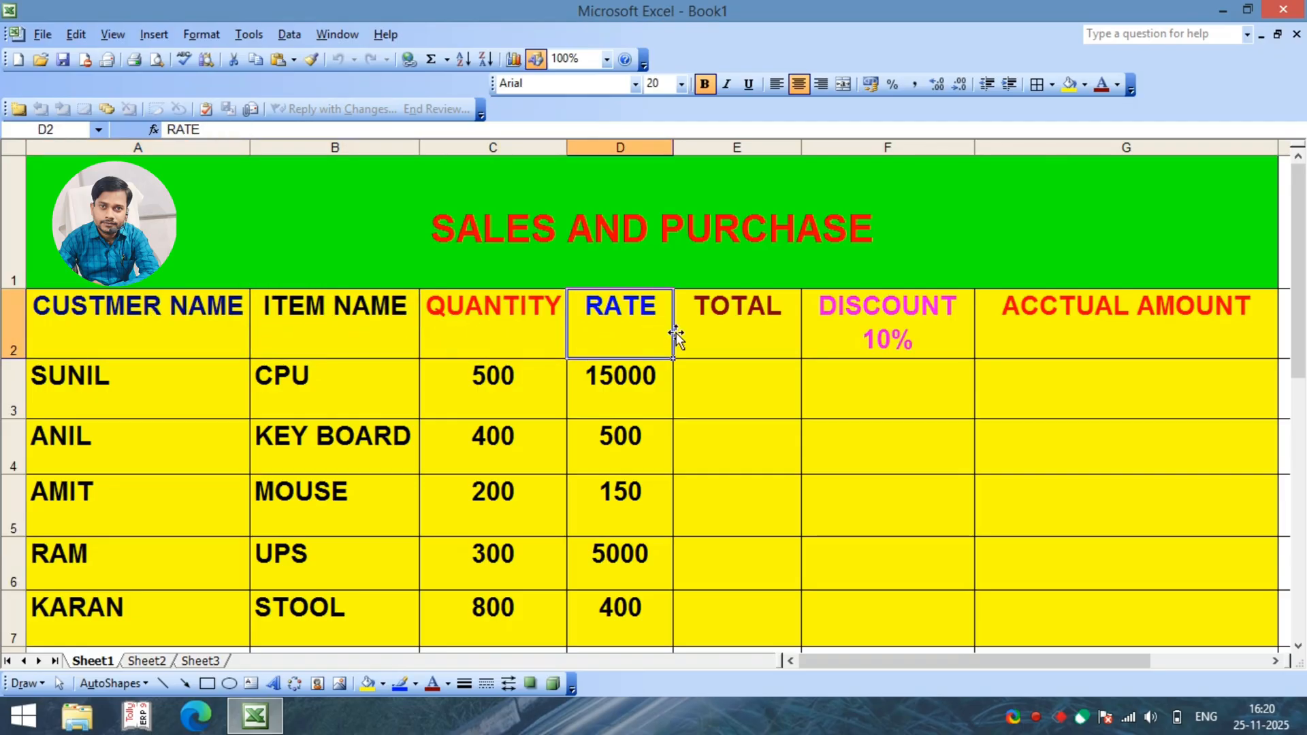
pyautogui.click(714, 332)
pyautogui.click(881, 338)
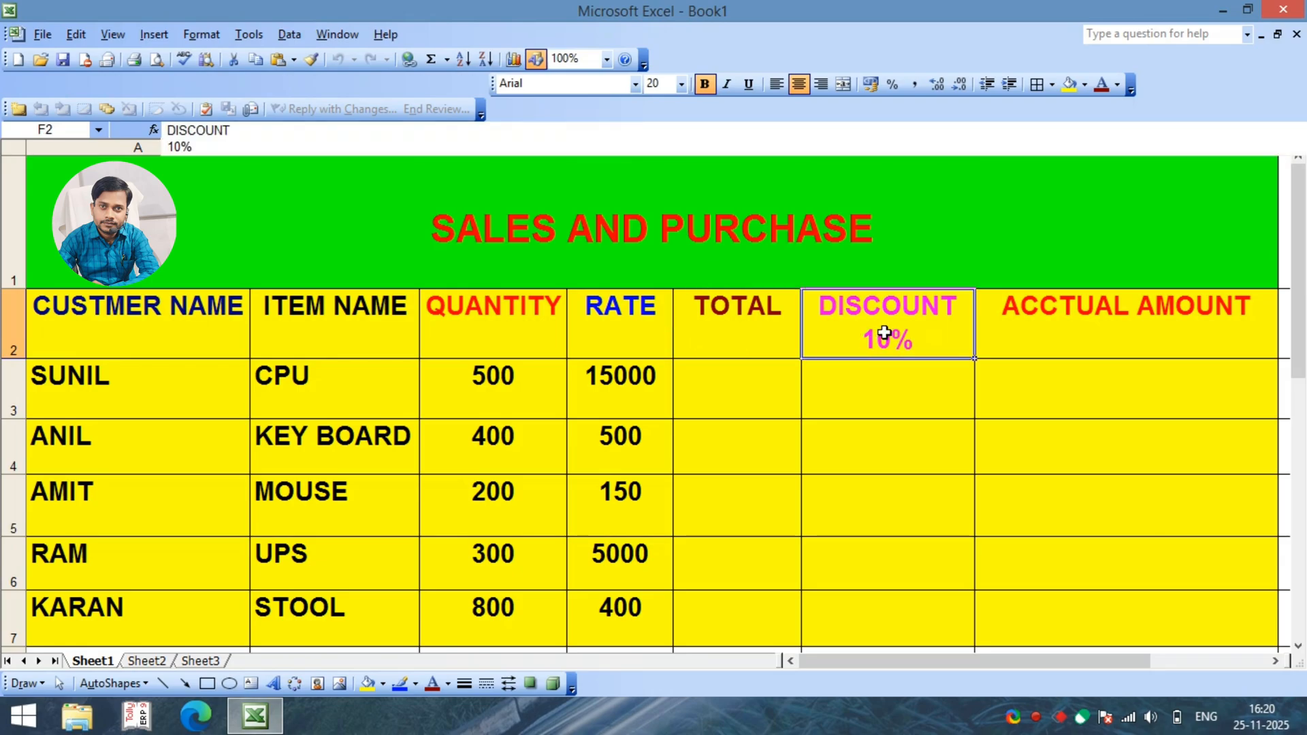
pyautogui.click(1123, 318)
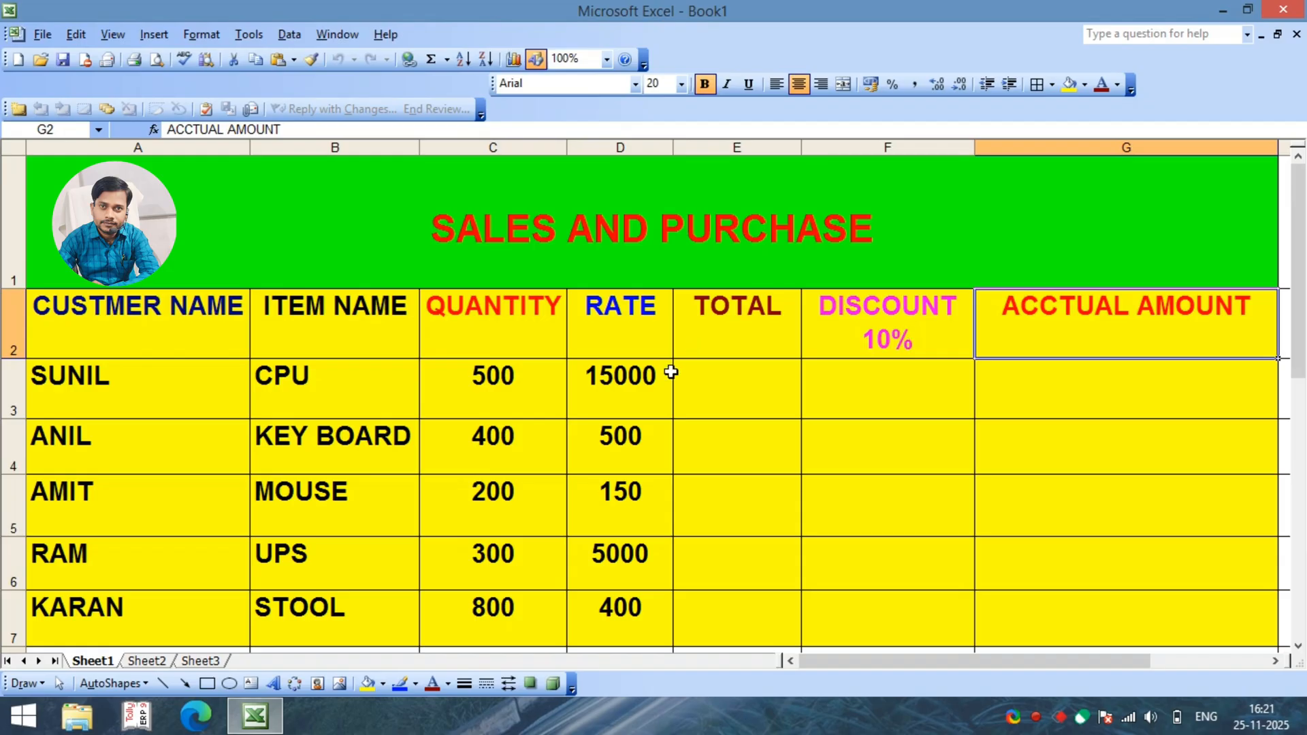
# Step: Review the customer names and item names listed in rows 3 to 7 of the sales table
pyautogui.click(198, 331)
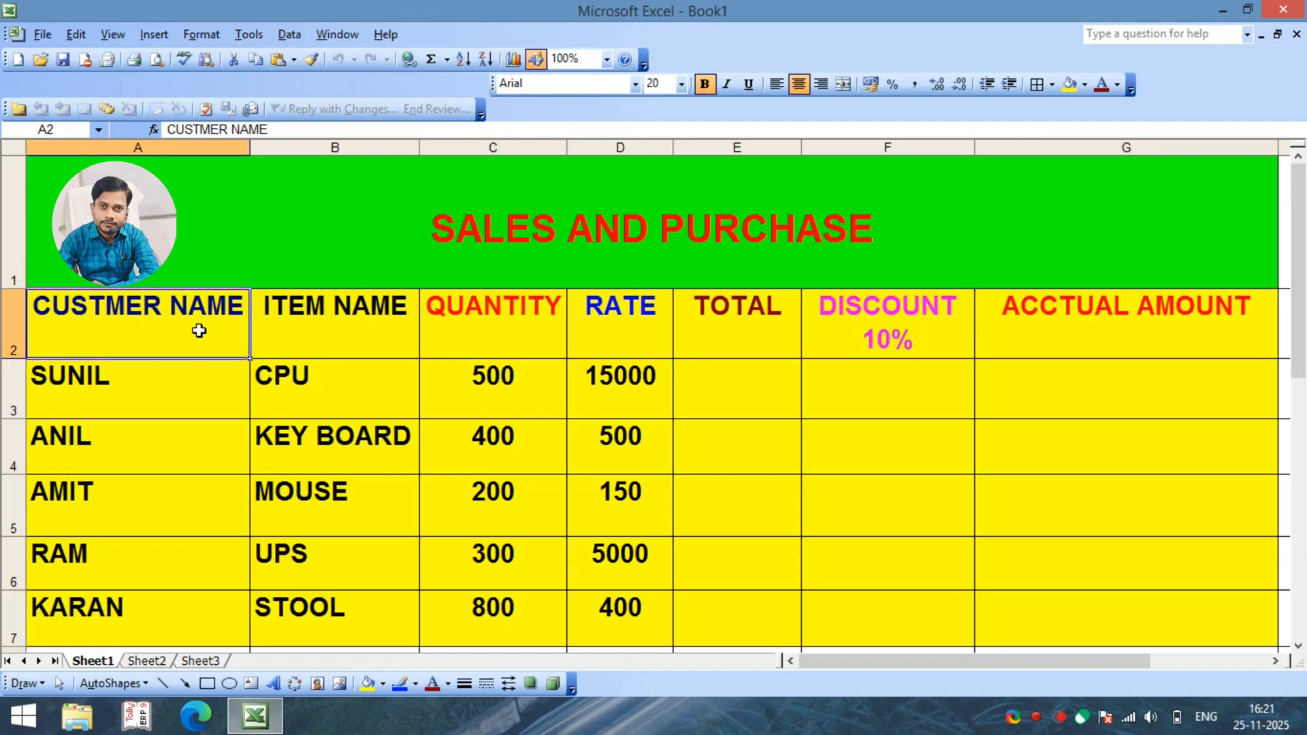
pyautogui.click(144, 391)
pyautogui.click(118, 444)
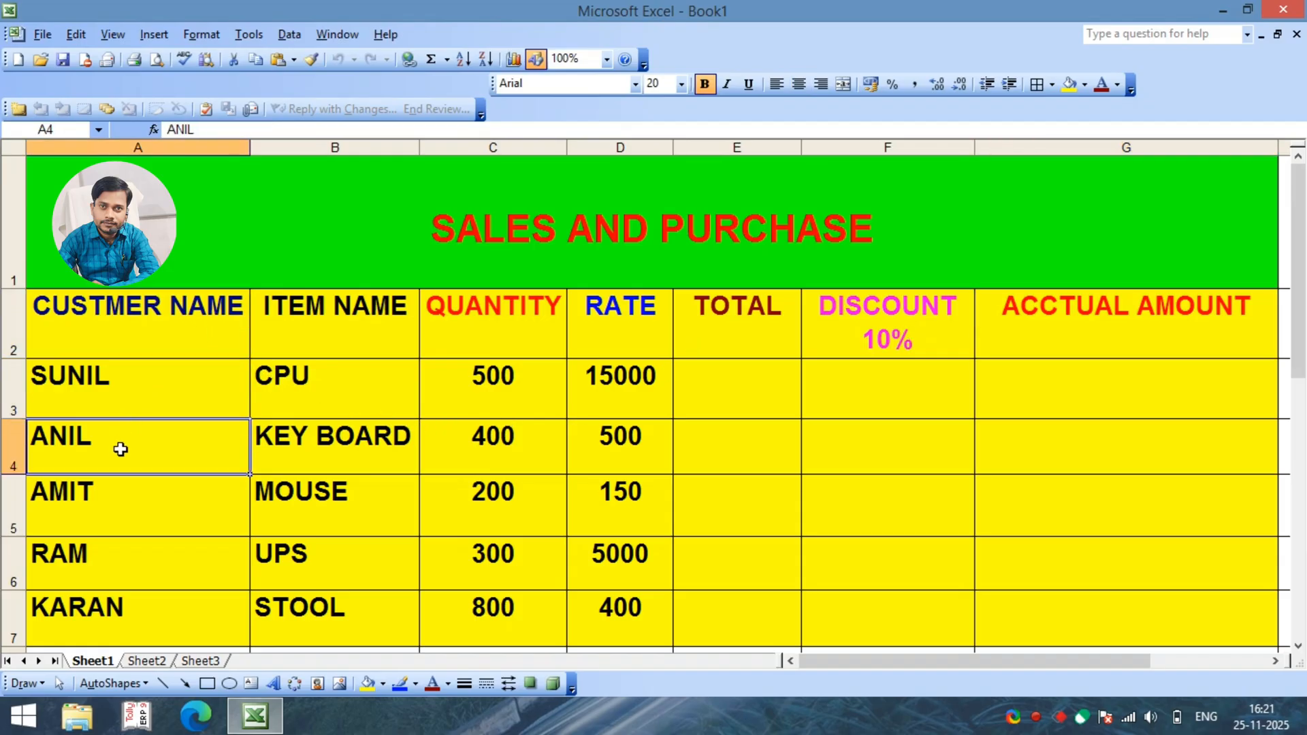
pyautogui.click(109, 500)
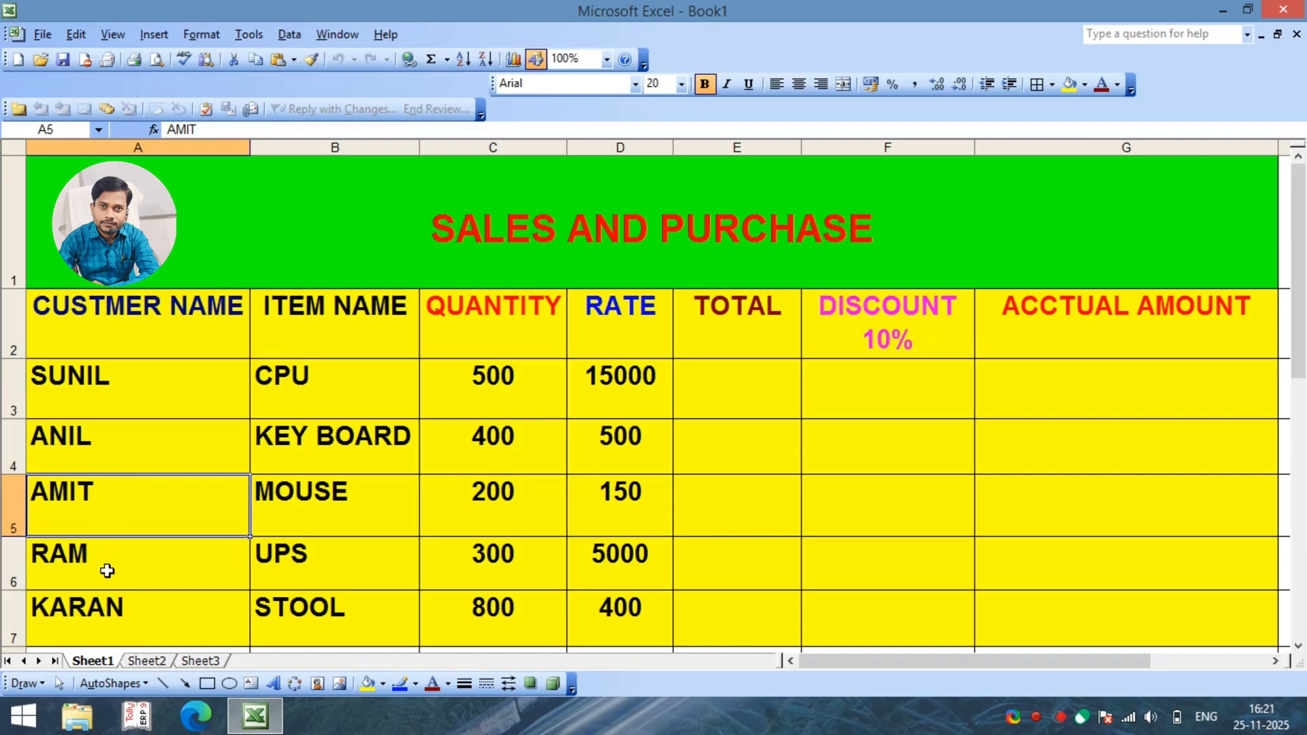
pyautogui.click(107, 572)
pyautogui.click(125, 611)
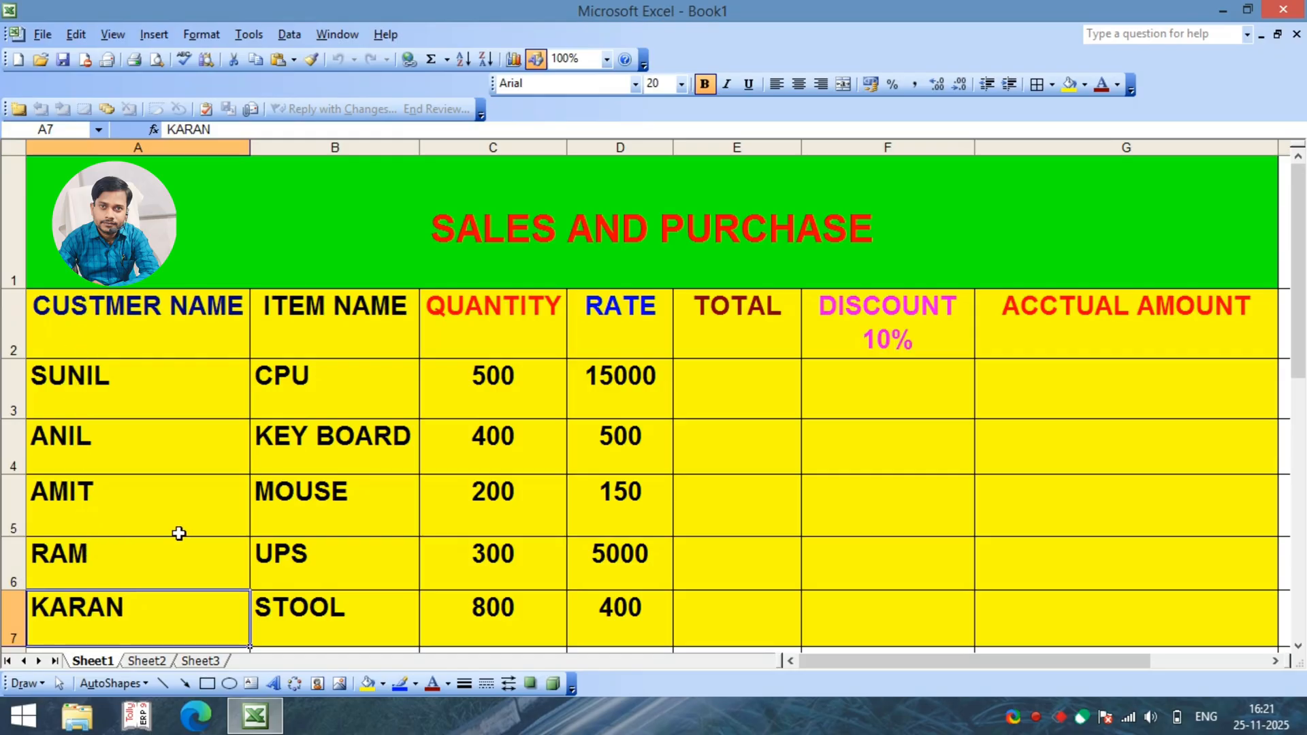
pyautogui.click(307, 330)
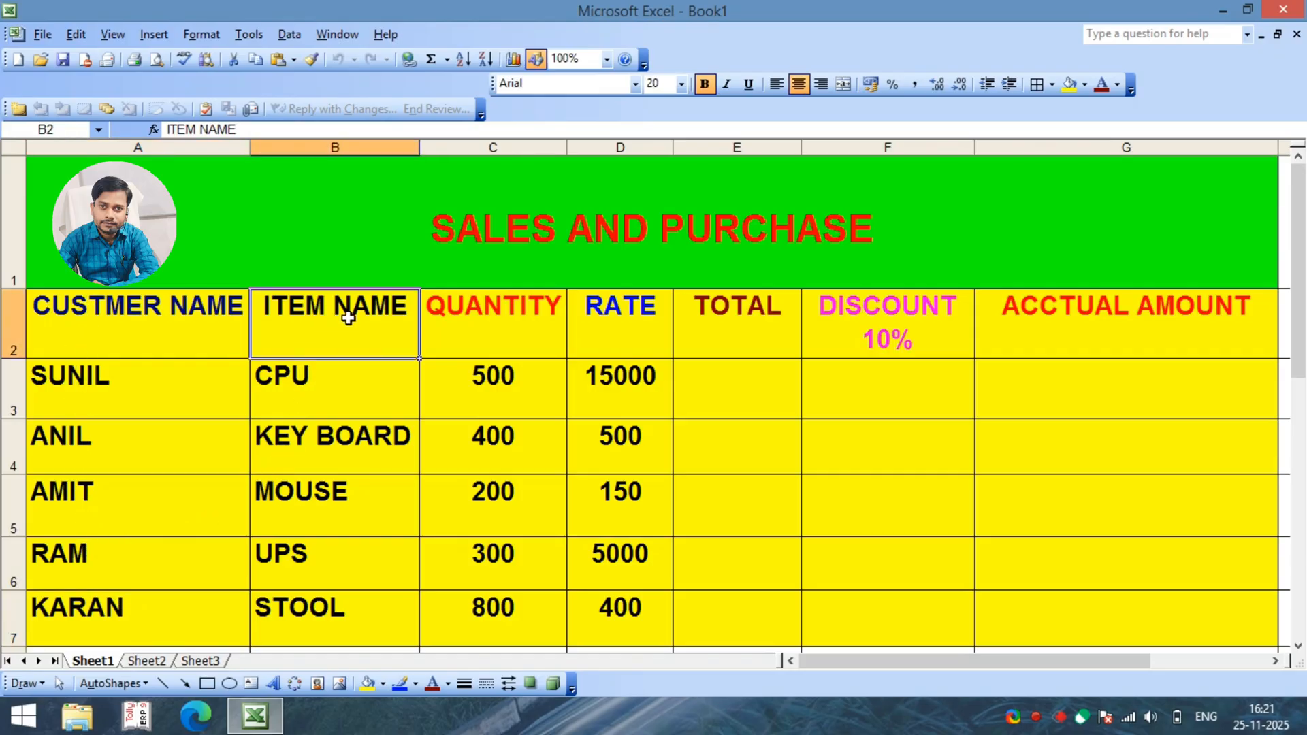
pyautogui.click(313, 393)
pyautogui.click(326, 450)
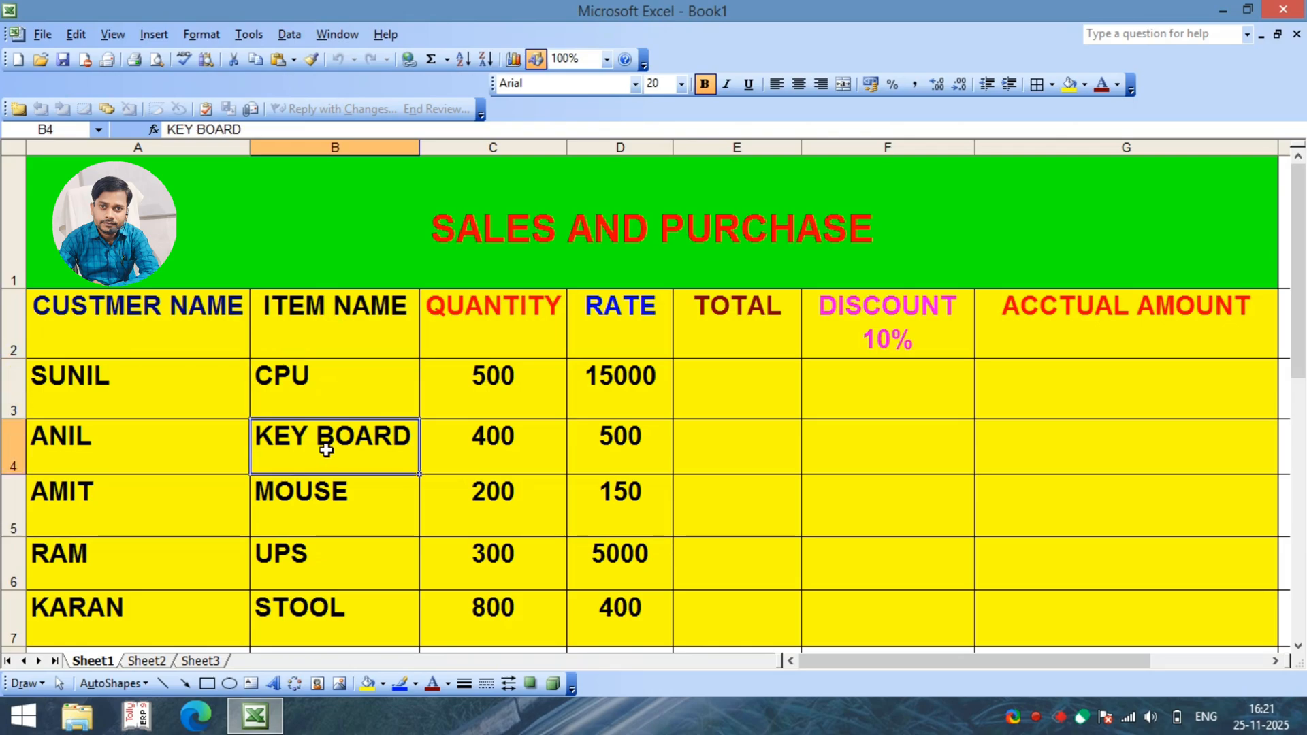
pyautogui.click(302, 490)
pyautogui.click(303, 564)
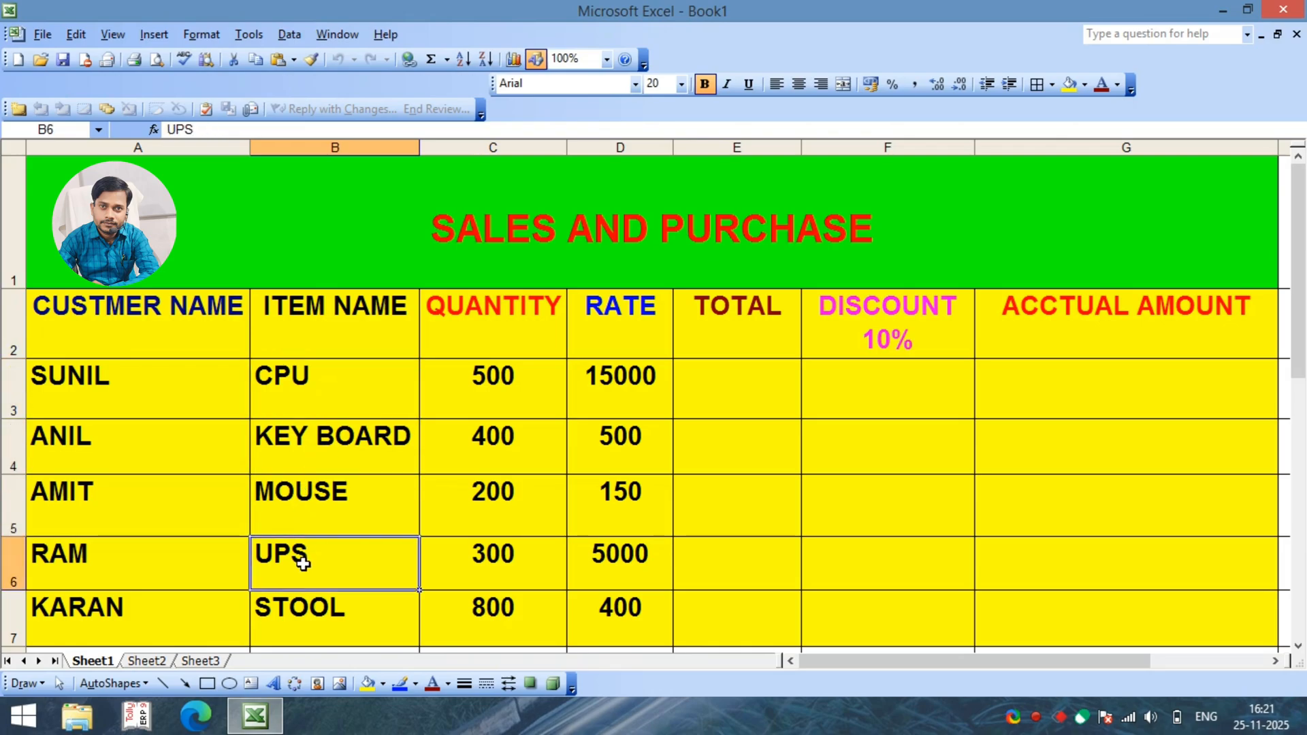
pyautogui.click(313, 620)
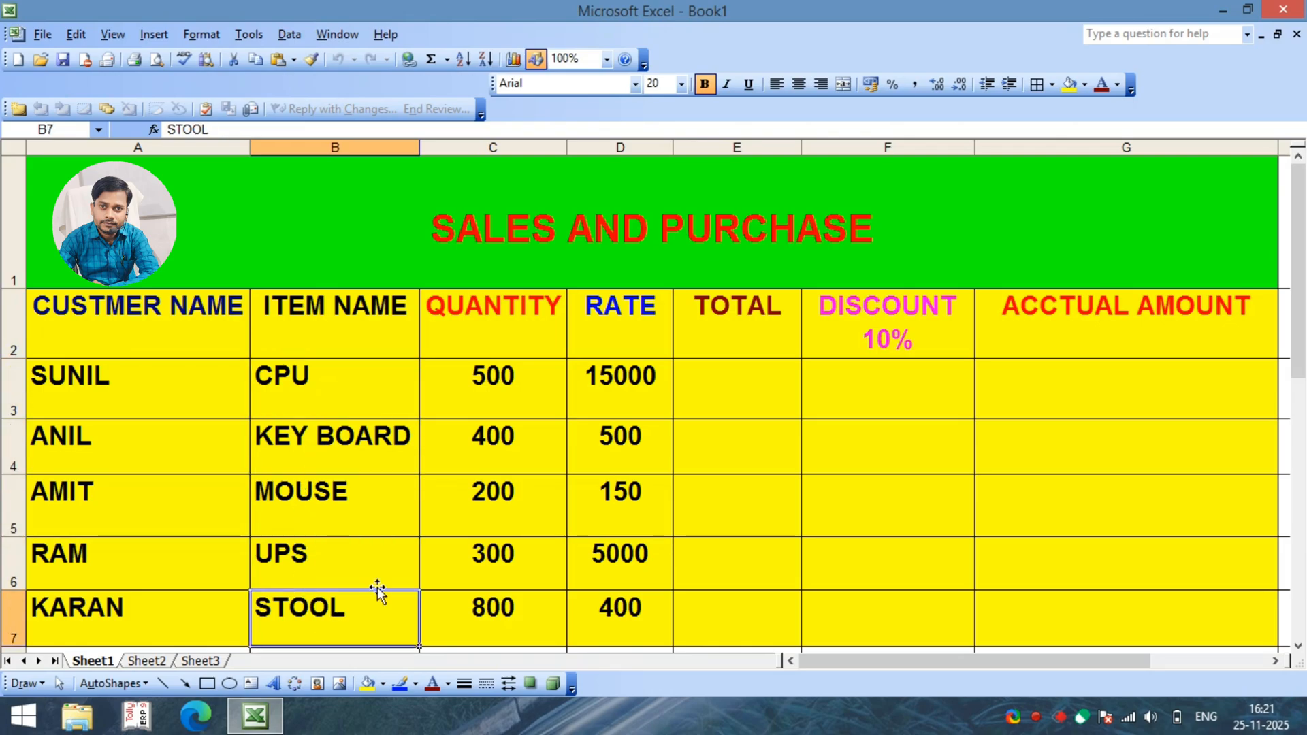
# Step: Review the QUANTITY and RATE columns for the listed items, including their headings
pyautogui.click(485, 374)
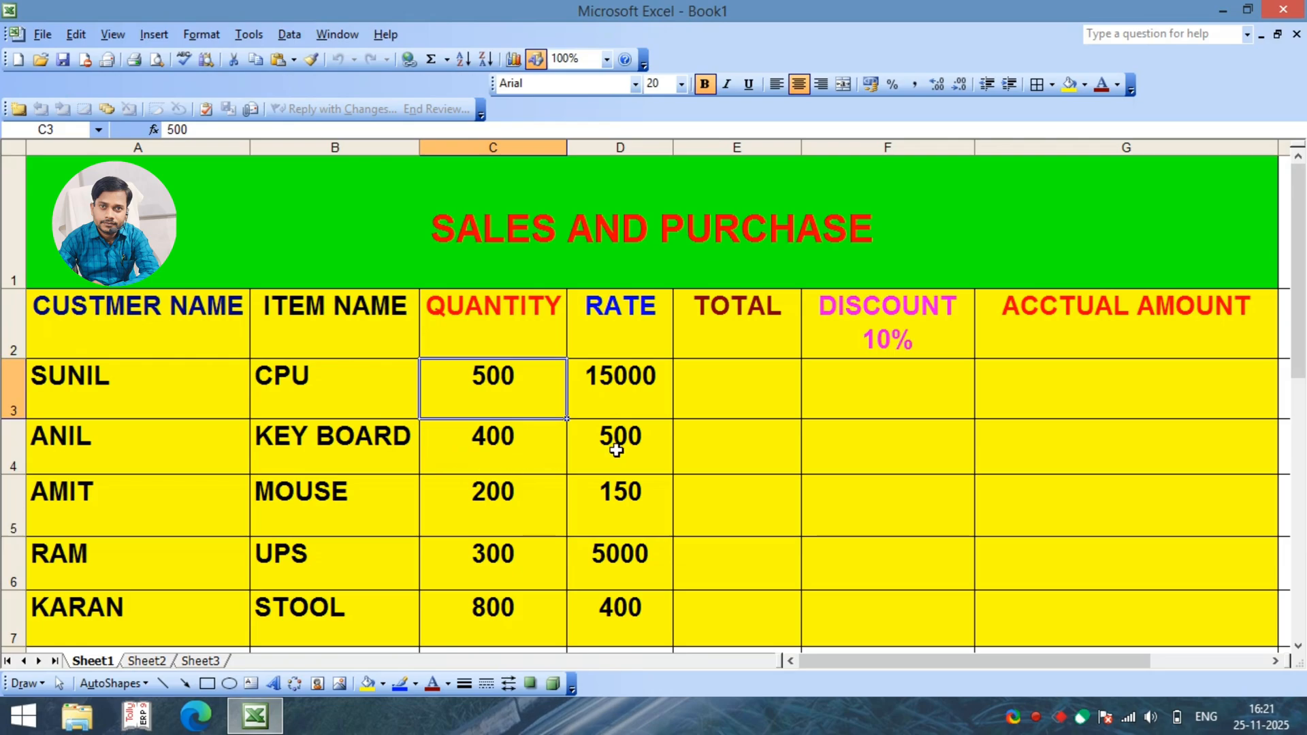
pyautogui.click(642, 443)
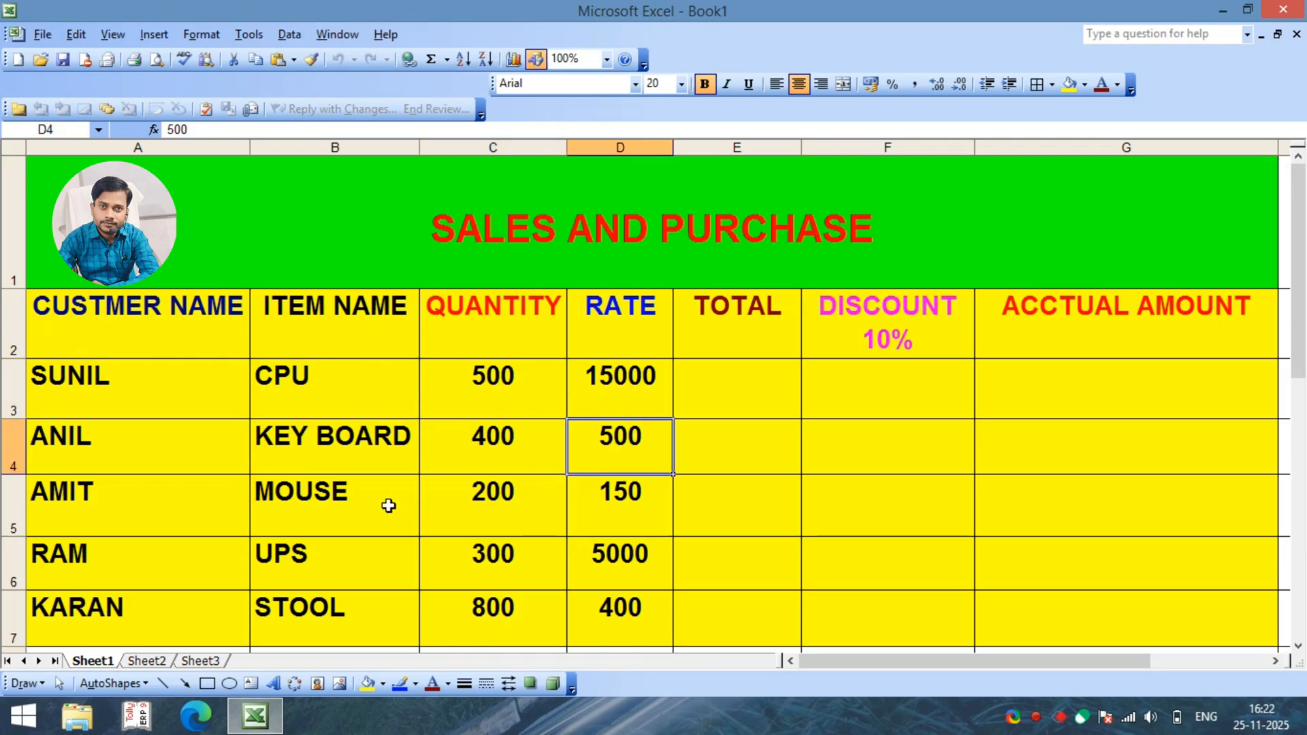
pyautogui.click(612, 495)
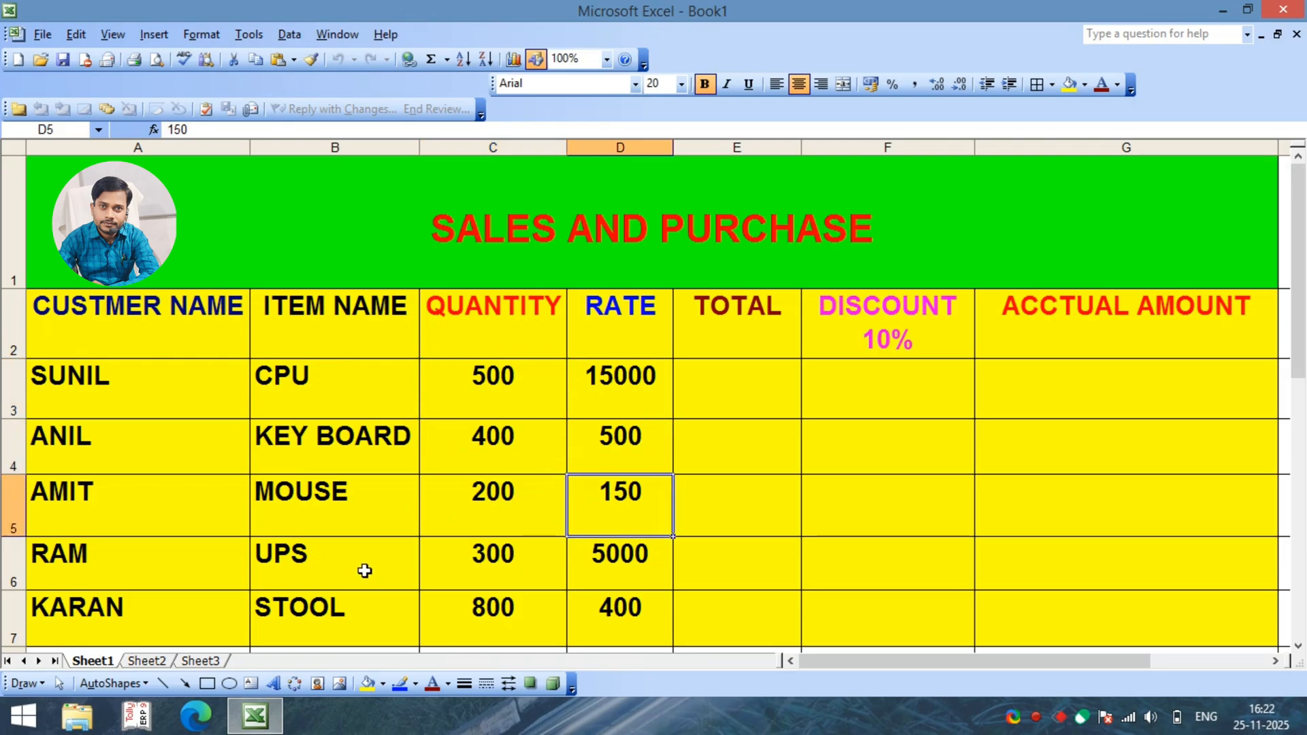
pyautogui.click(613, 560)
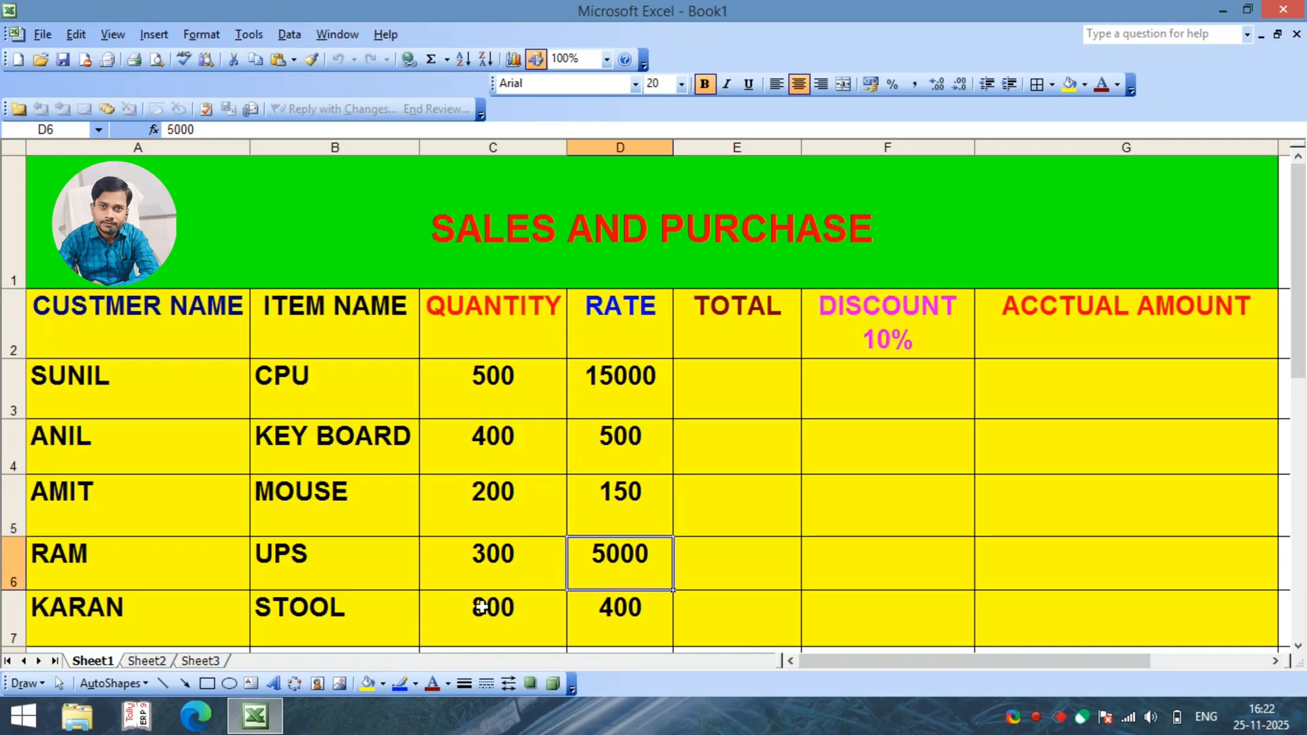
pyautogui.click(633, 610)
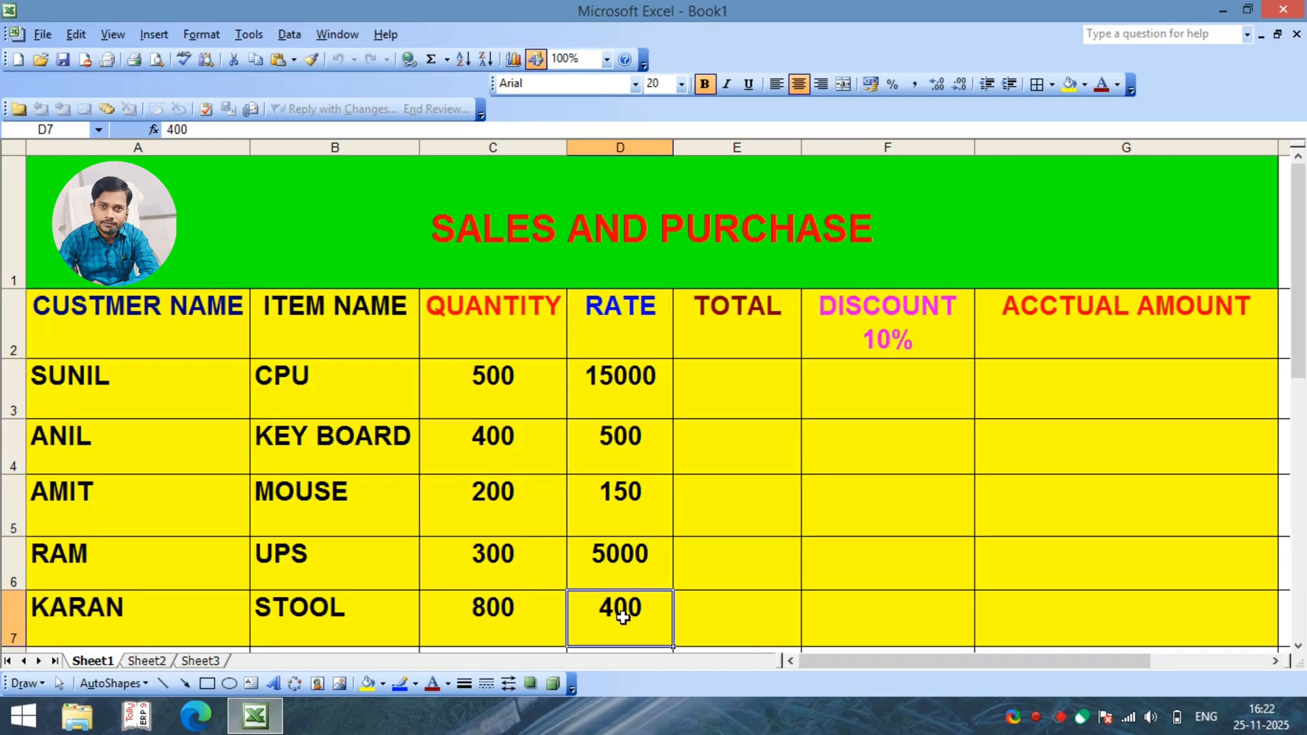
pyautogui.click(503, 340)
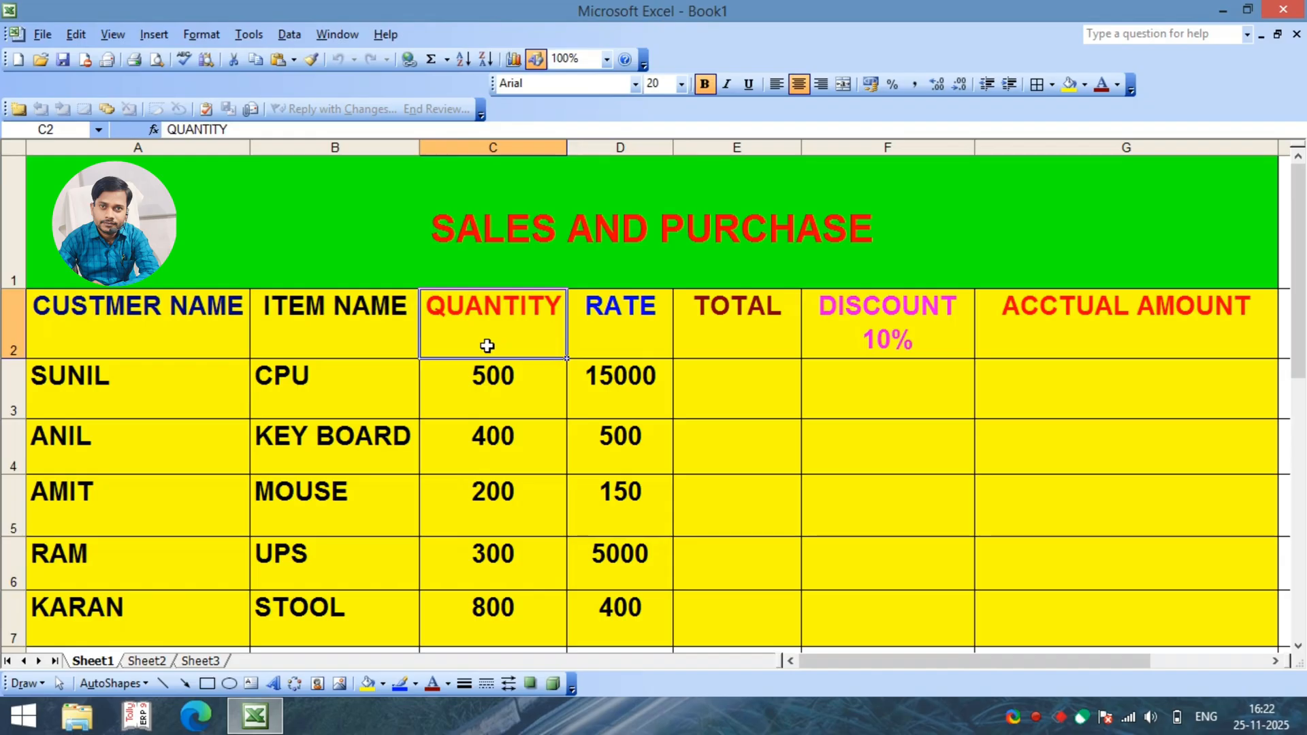
pyautogui.click(610, 341)
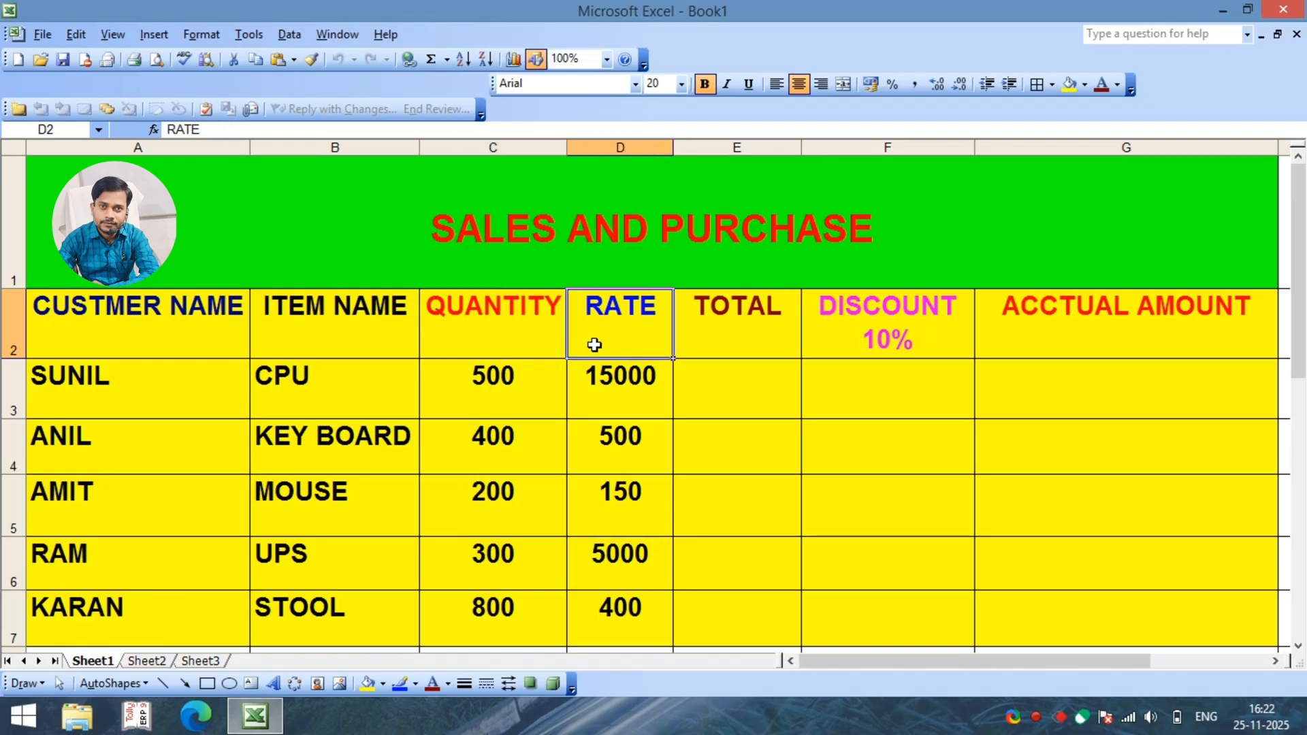
# Step: Examine the CPU row's customer, quantity and rate cells against the empty TOTAL cells to identify the references for the calculation
pyautogui.click(706, 397)
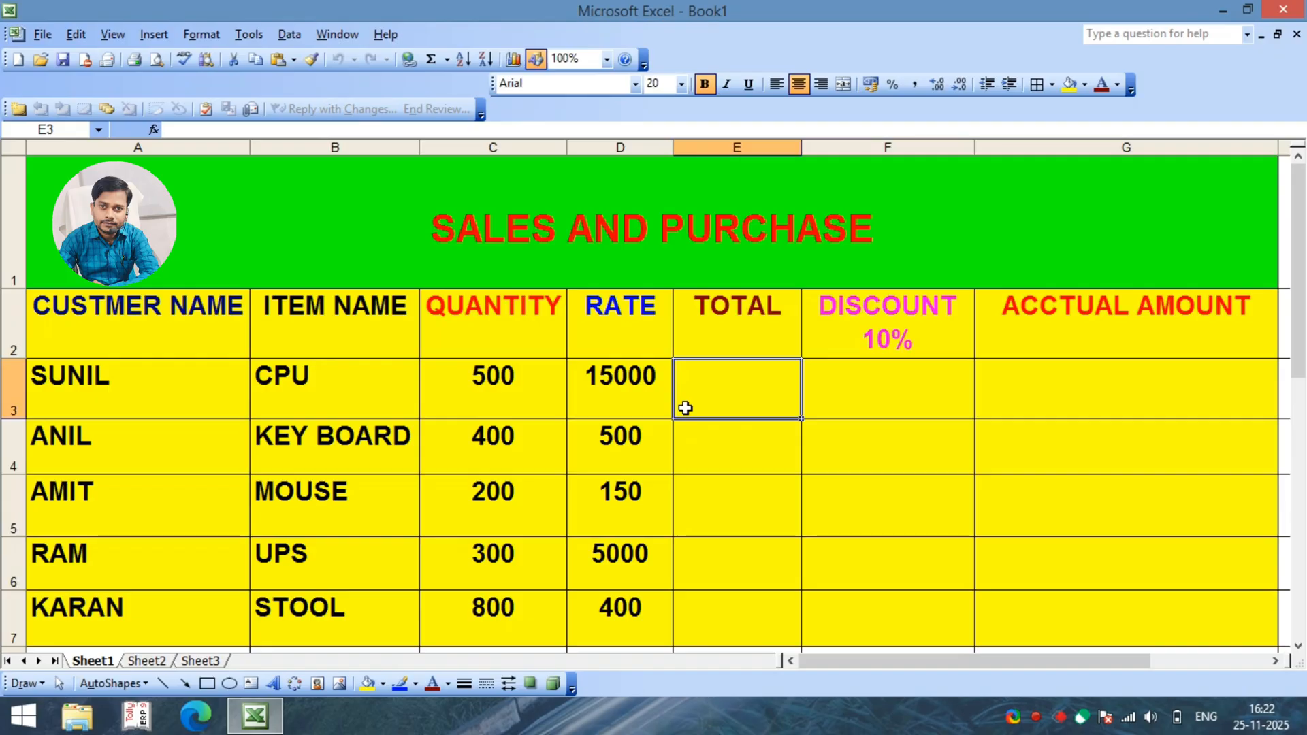
pyautogui.click(512, 398)
pyautogui.click(517, 477)
pyautogui.click(504, 398)
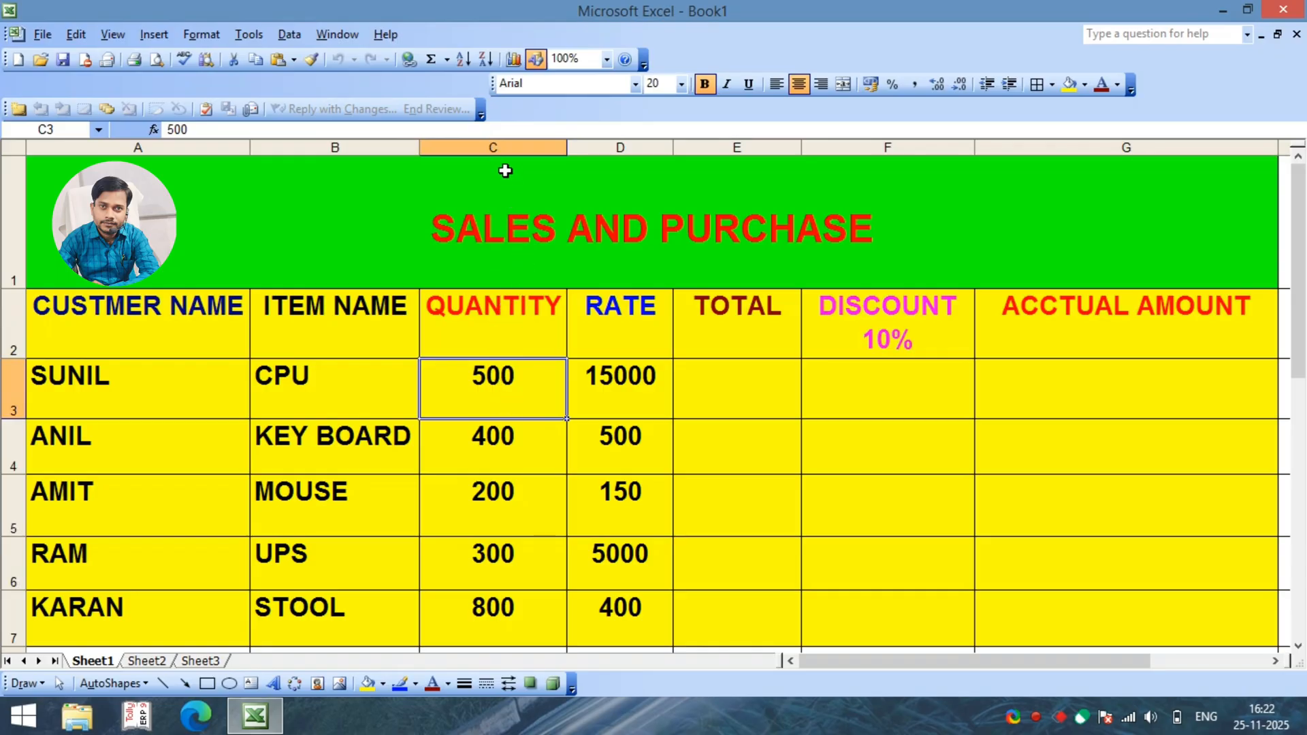
pyautogui.click(626, 329)
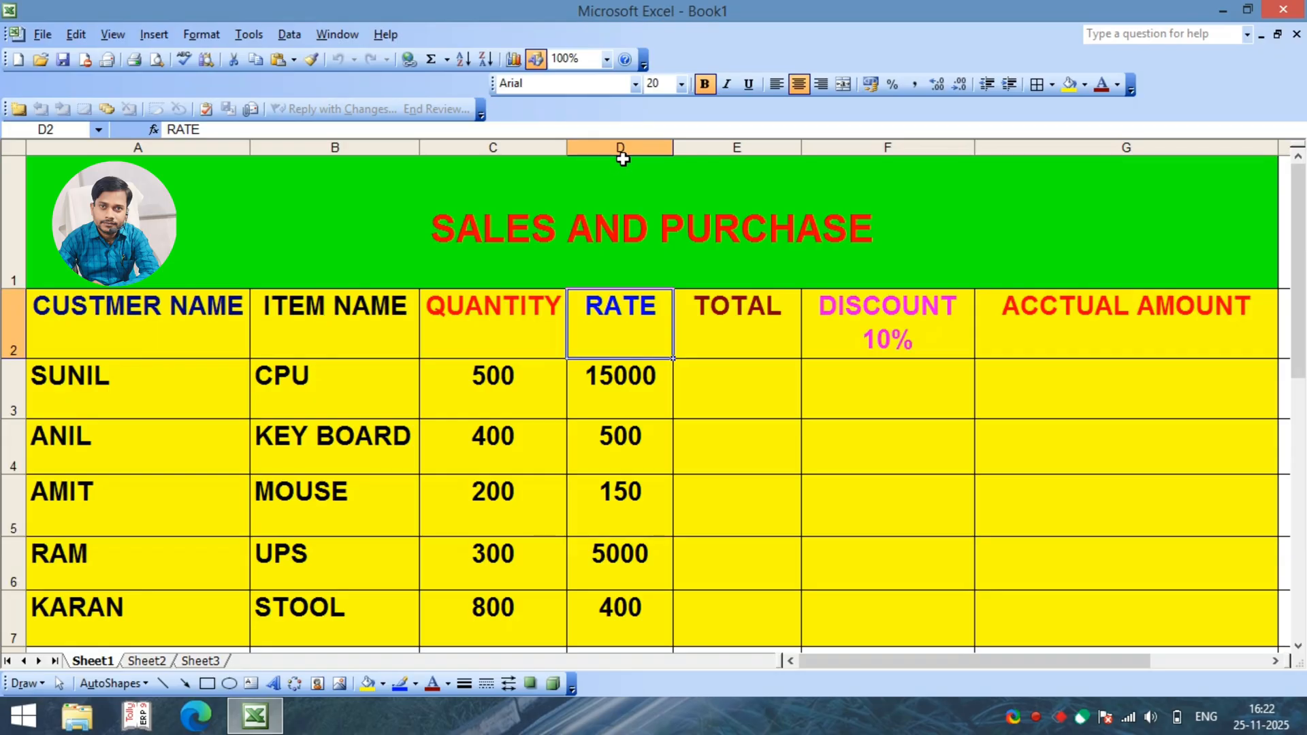
pyautogui.click(605, 392)
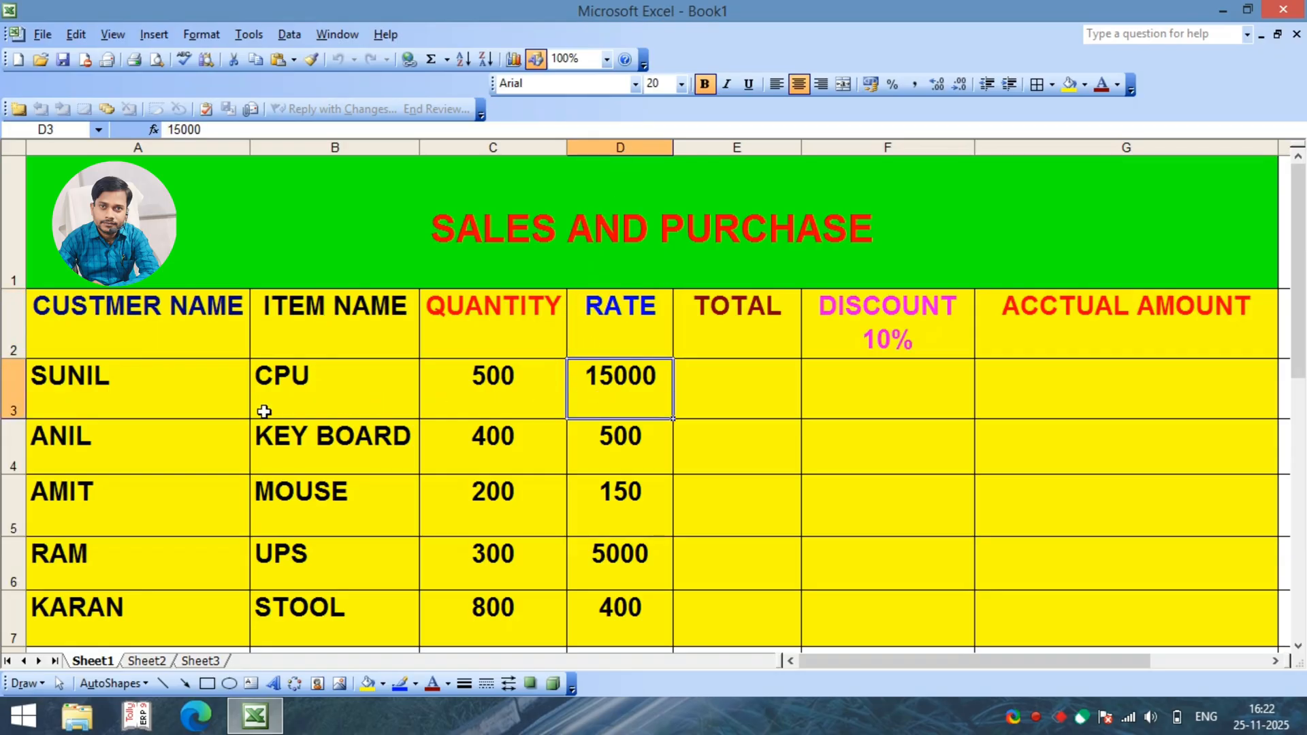
pyautogui.click(135, 401)
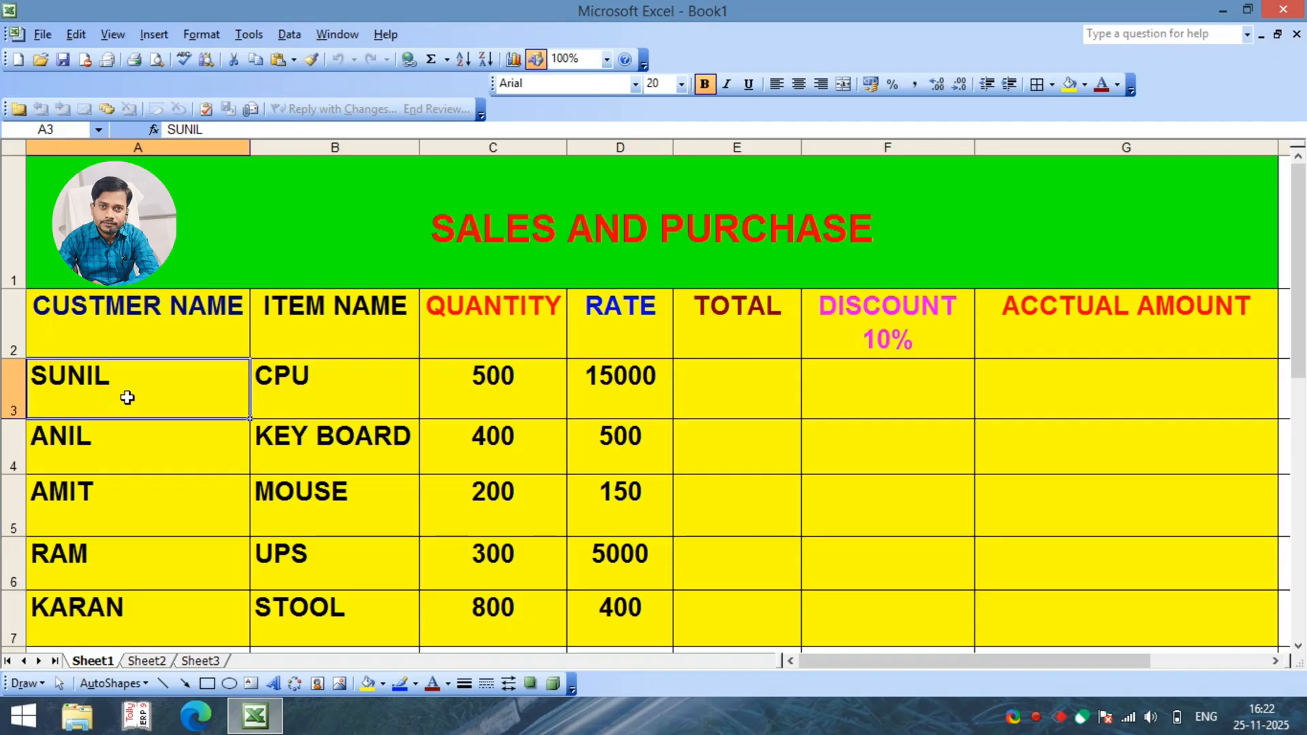
pyautogui.click(730, 402)
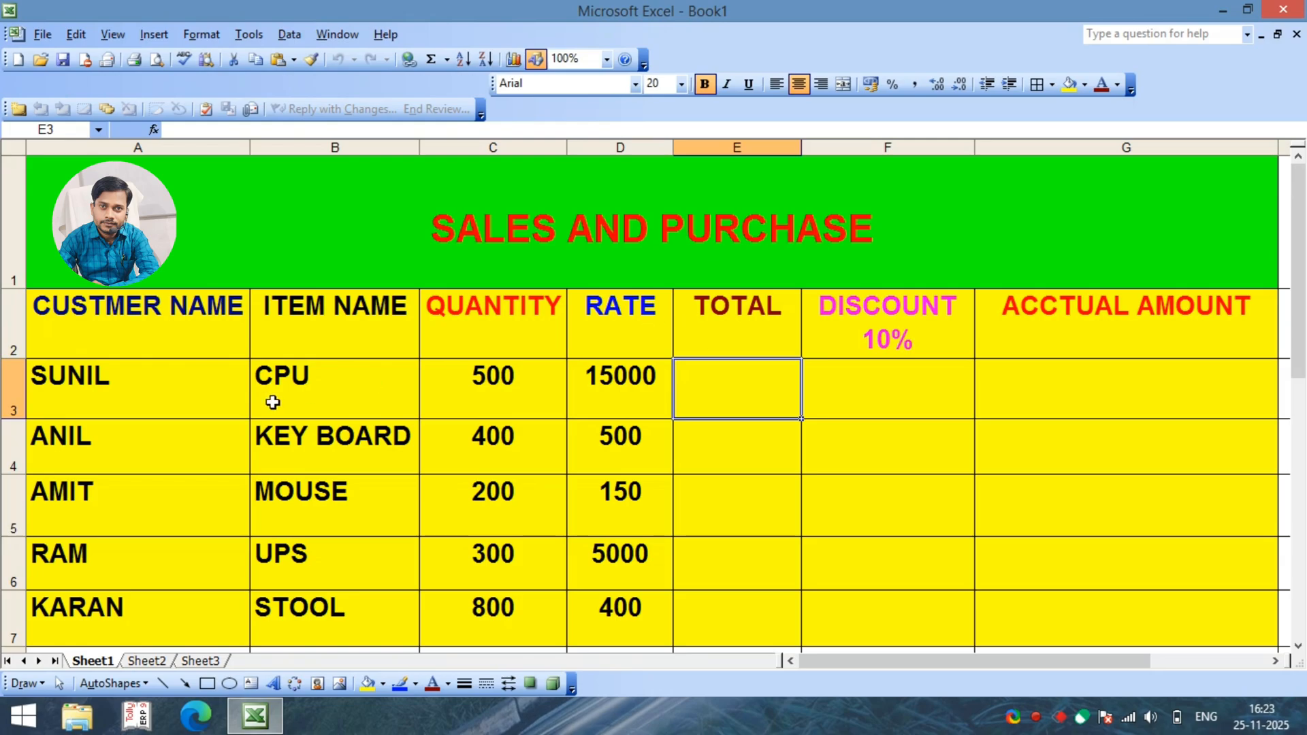
pyautogui.click(166, 403)
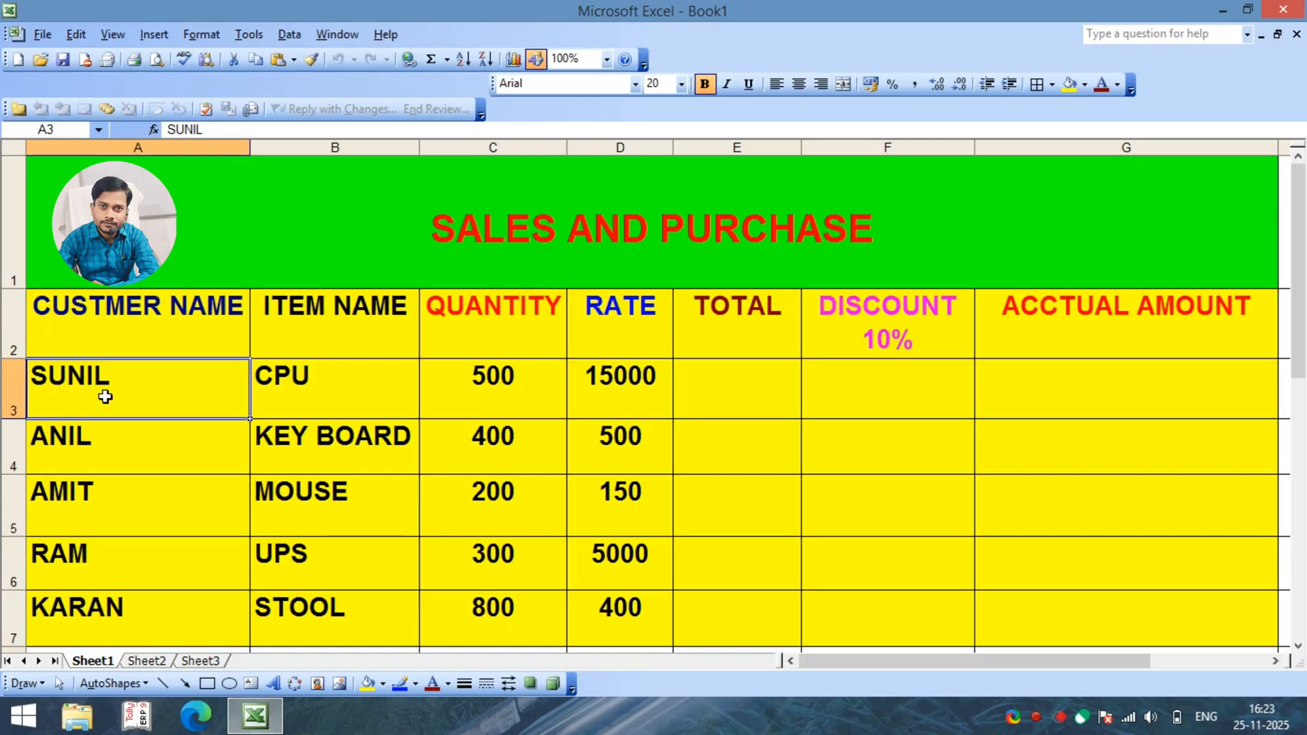
pyautogui.click(728, 403)
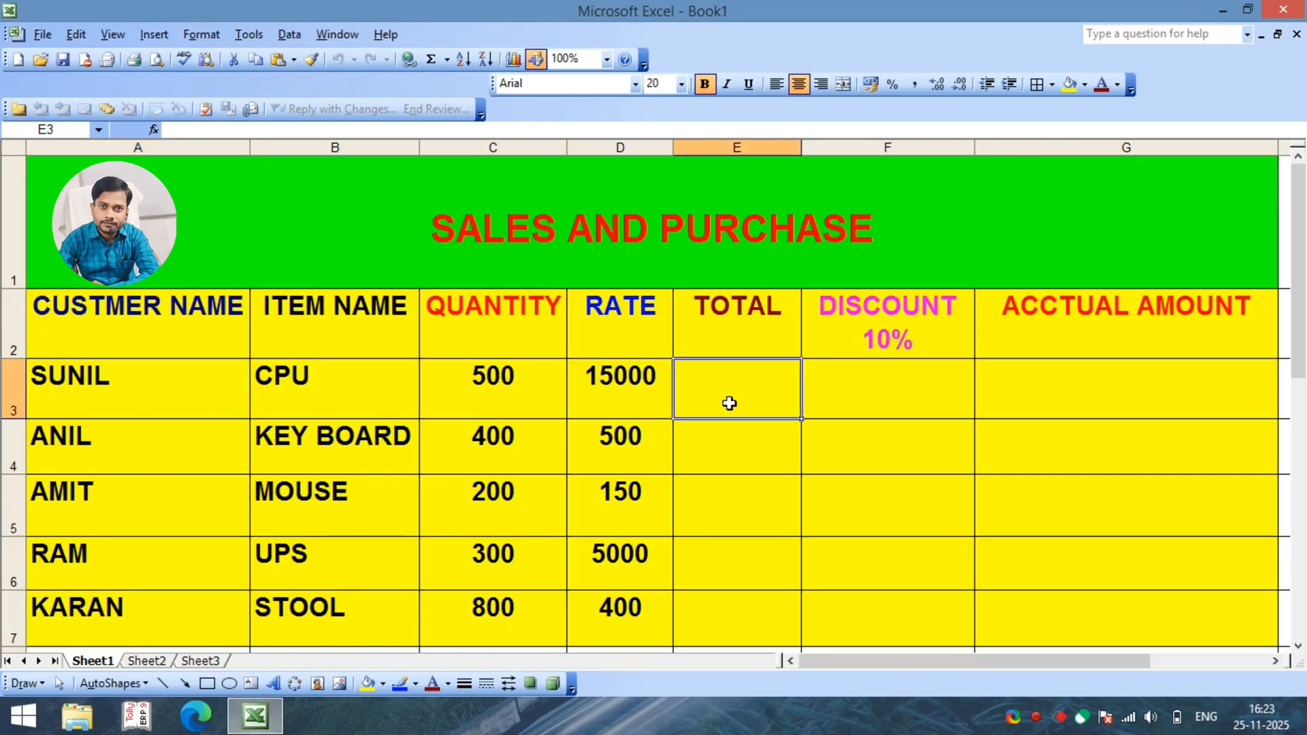
pyautogui.click(757, 515)
# Step: Calculate the CPU row's total in cell E3 by multiplying quantity by rate with the formula =C3*D3
pyautogui.click(745, 396)
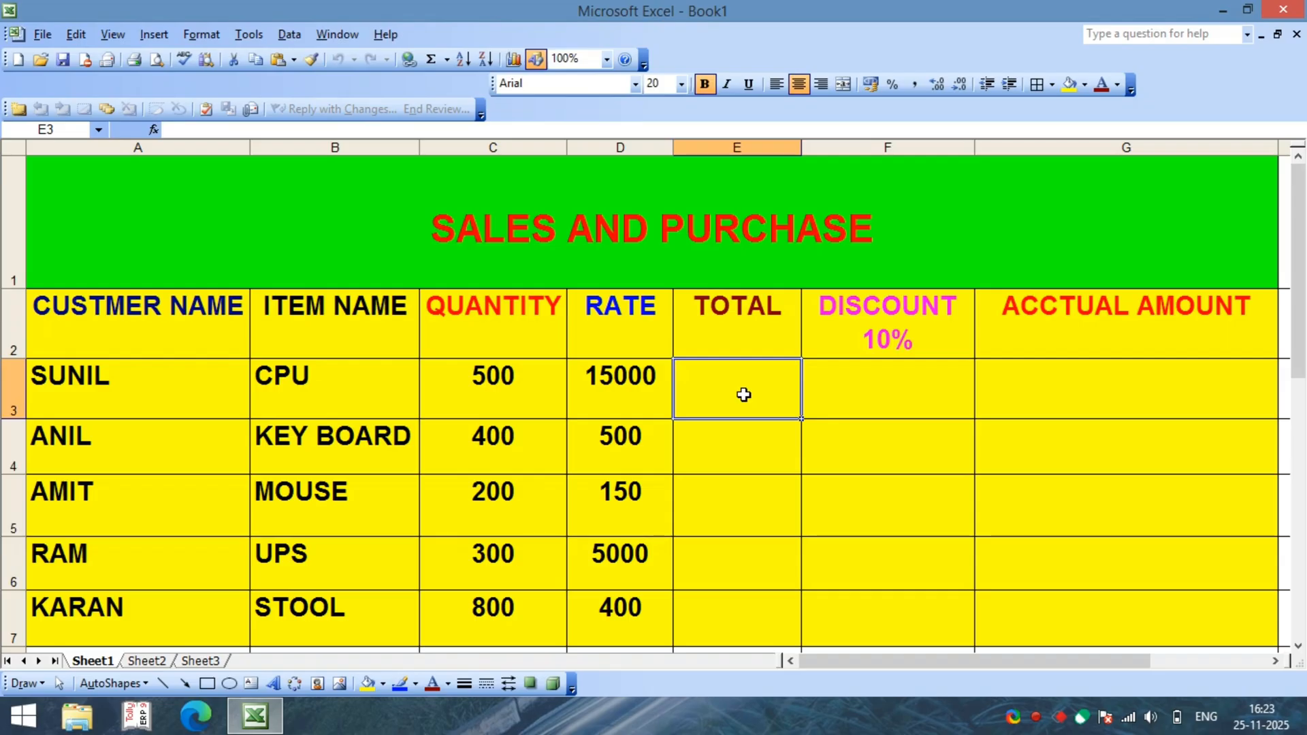
pyautogui.write('=')
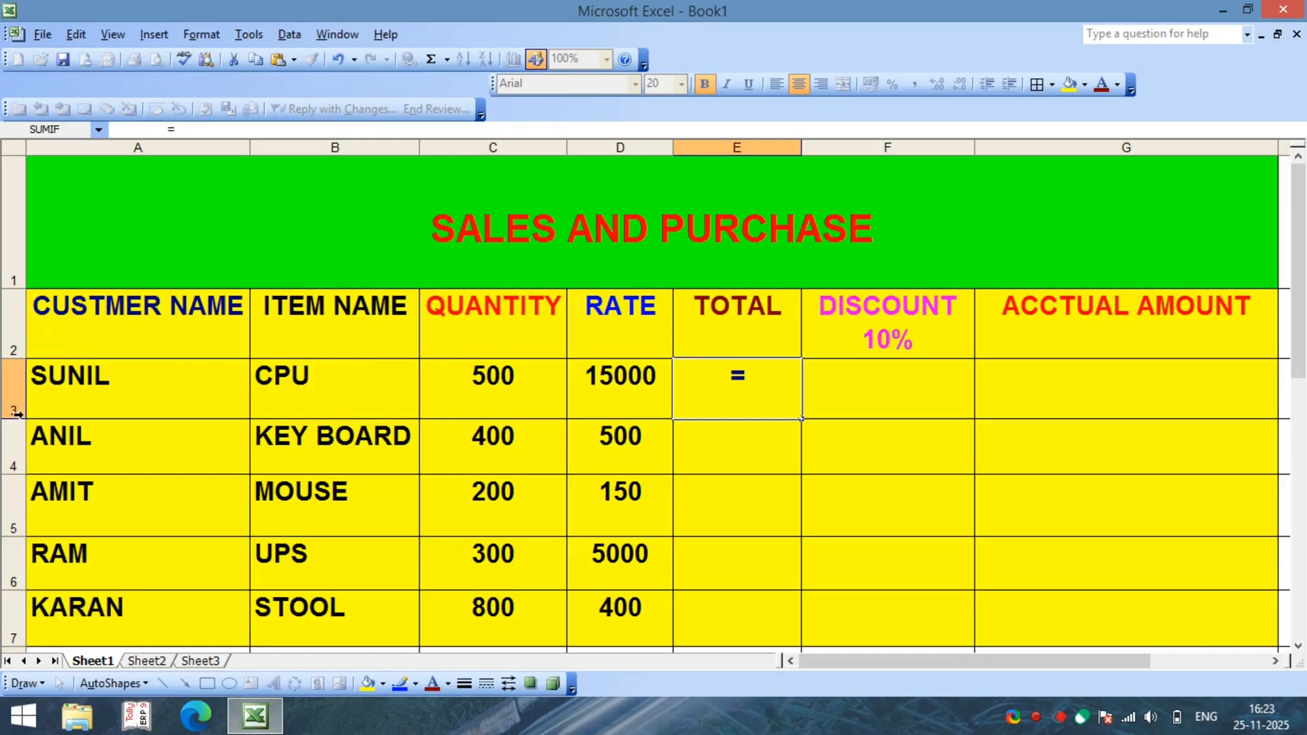
pyautogui.write('C3')
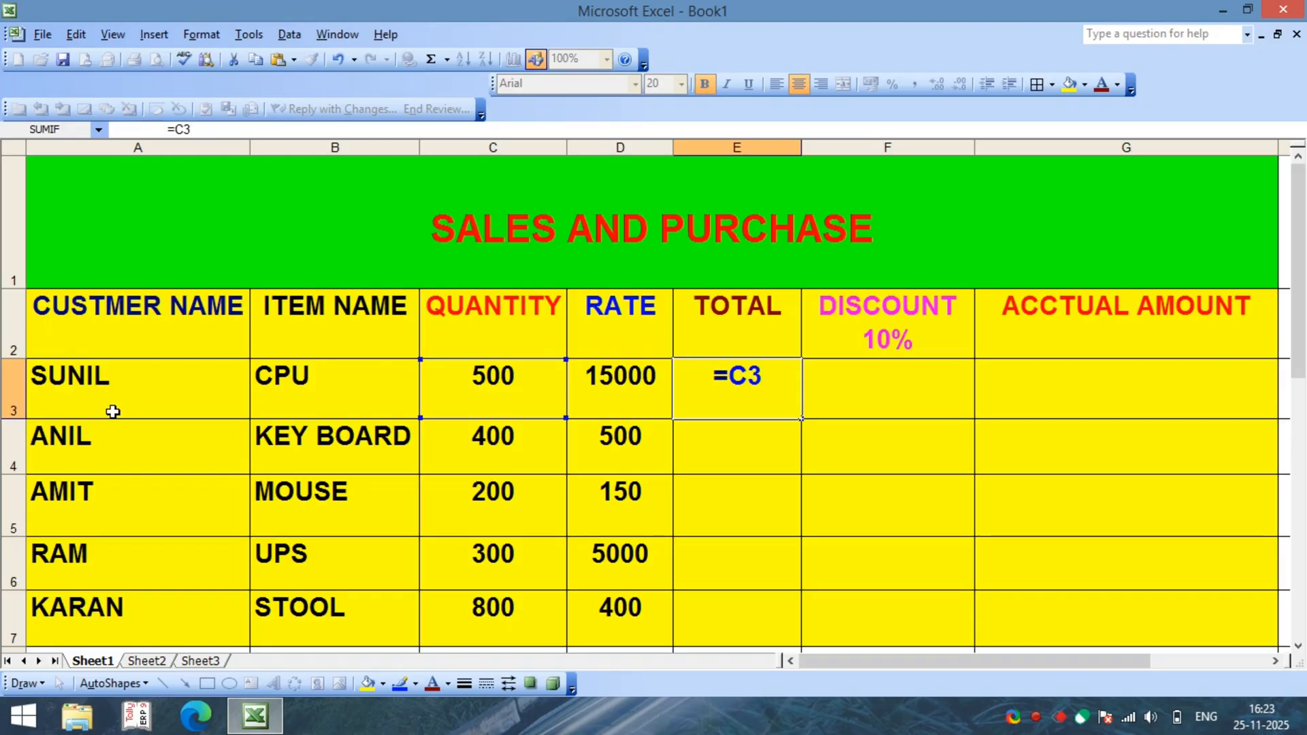
pyautogui.write('*')
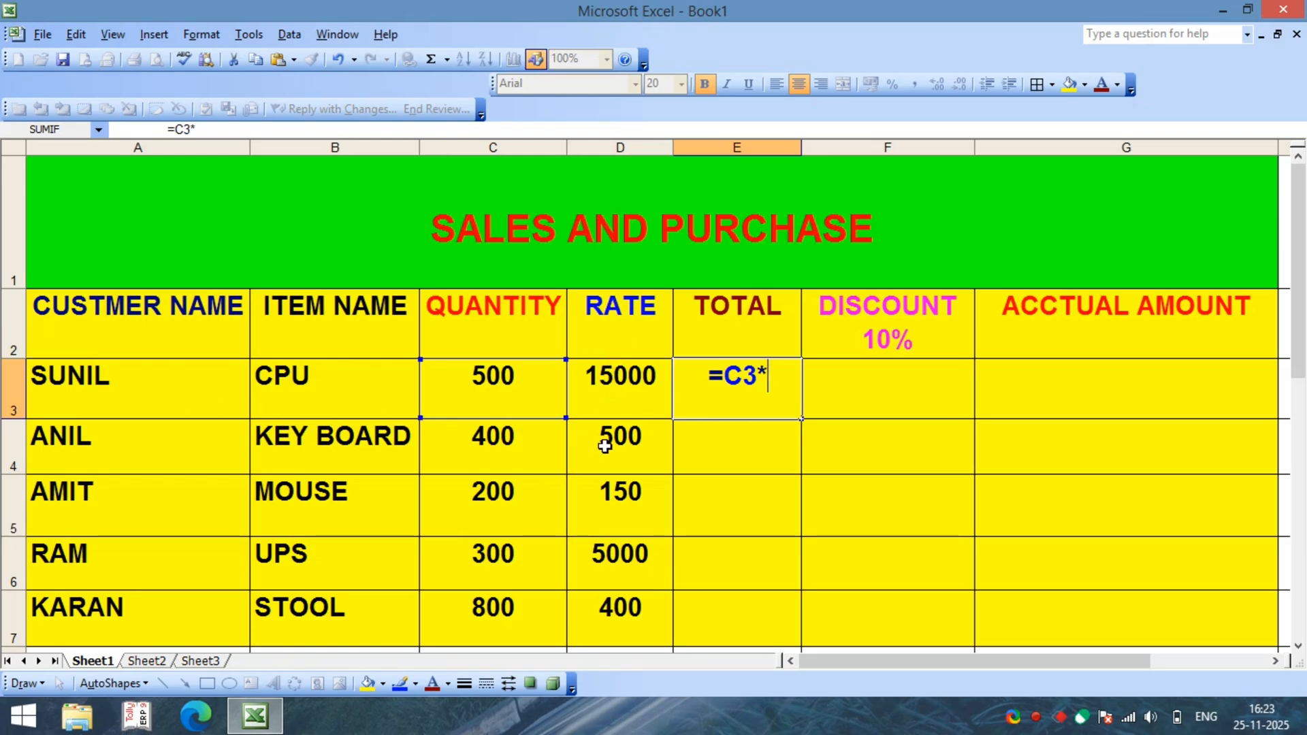
pyautogui.write('D3')
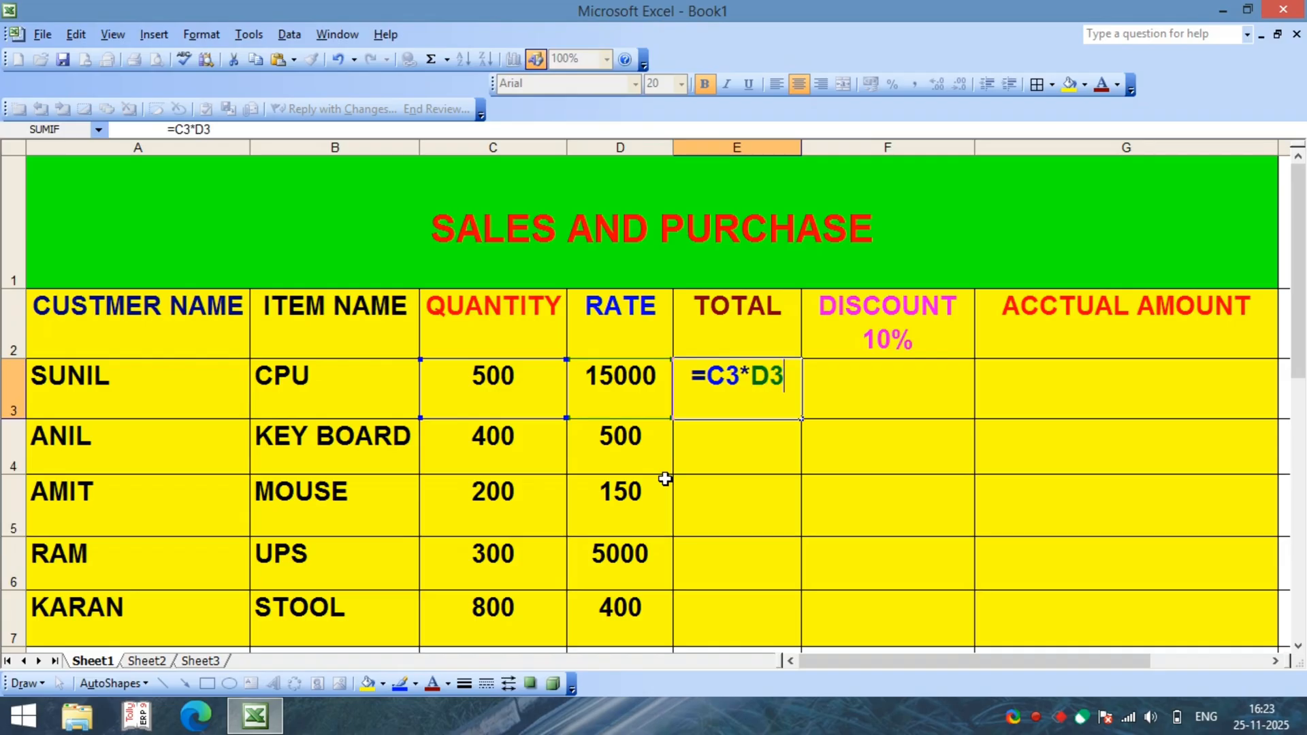
pyautogui.press('Return')
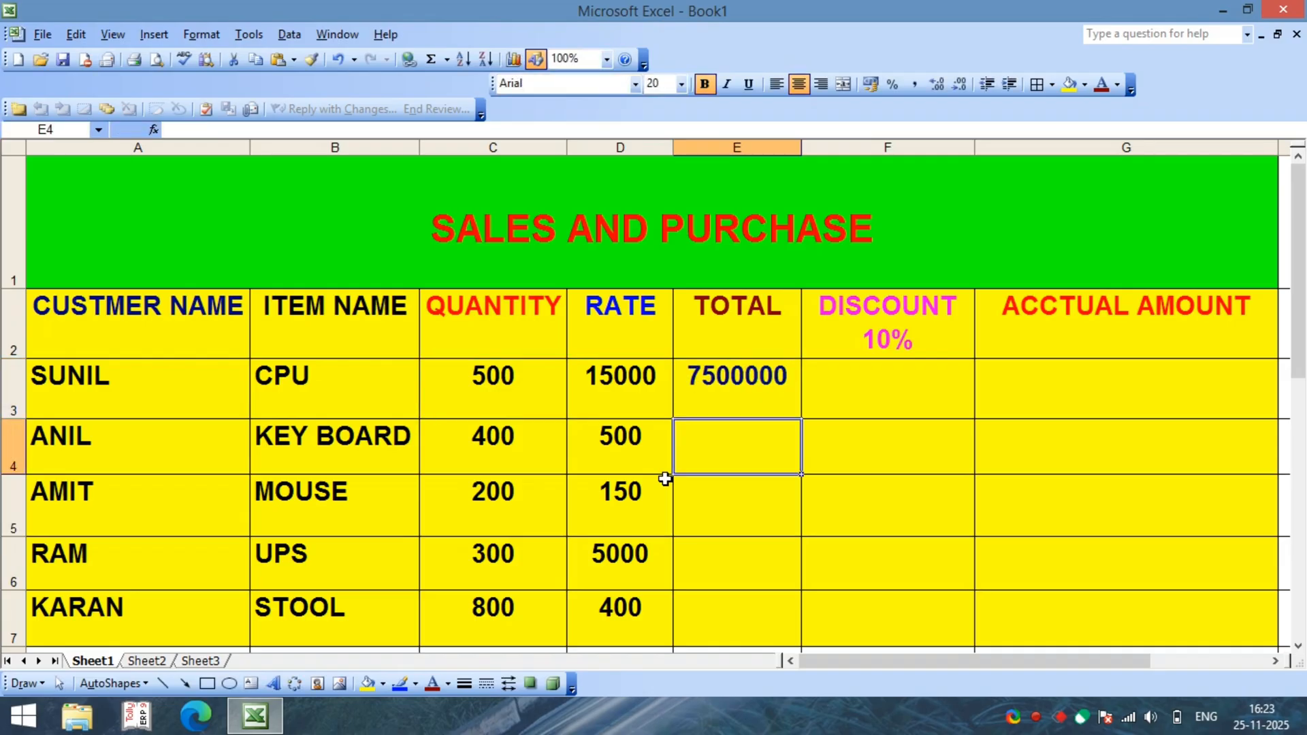
# Step: Copy the CPU row's total formula from E3 down through E7
pyautogui.click(739, 393)
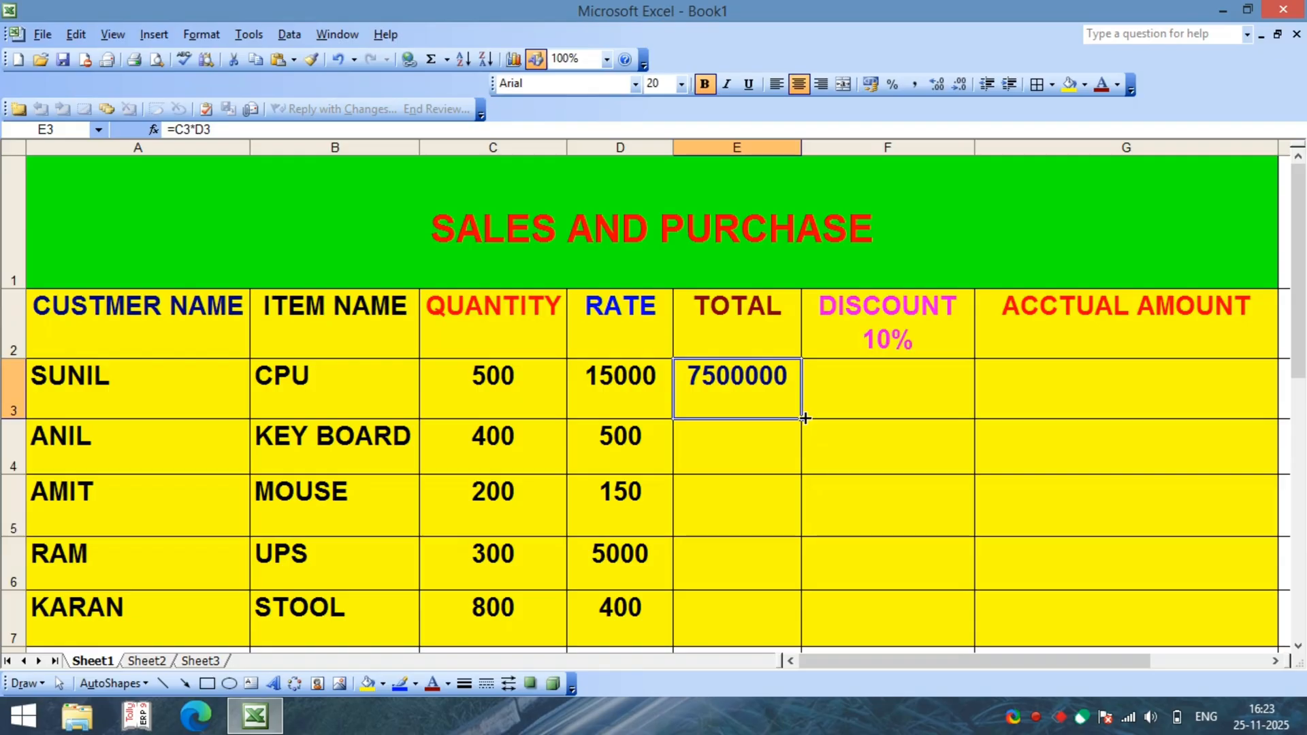
pyautogui.moveTo(803, 418); pyautogui.dragTo(816, 616)
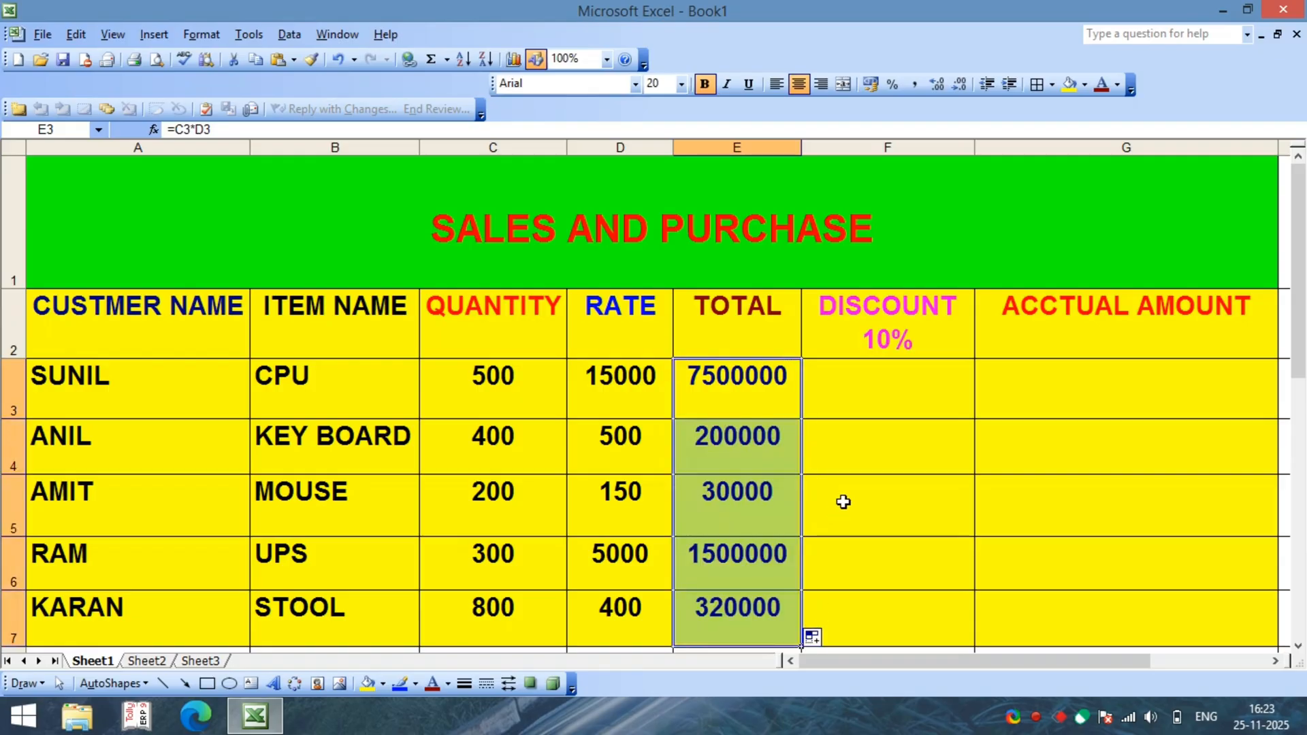
pyautogui.click(810, 518)
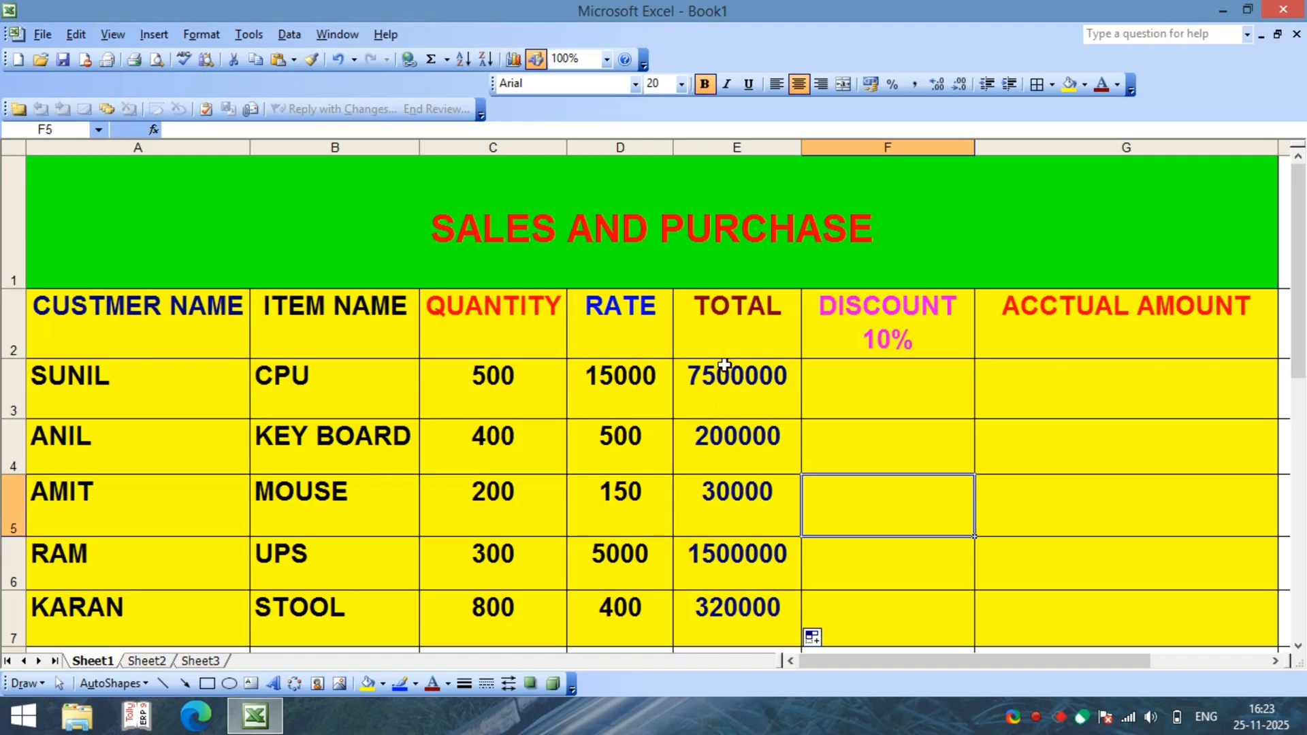
# Step: Clear all the calculated totals from cells E3 to E7
pyautogui.moveTo(735, 378); pyautogui.dragTo(759, 602)
pyautogui.press('Delete')
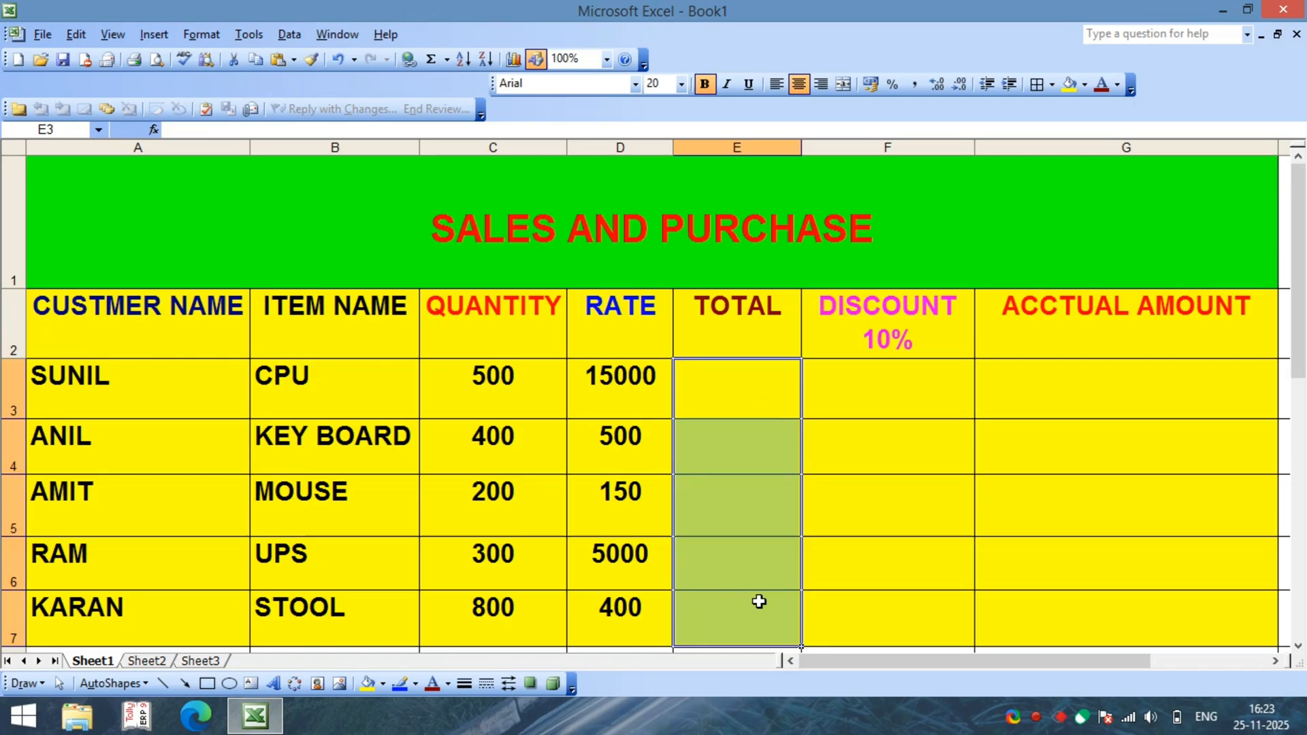
pyautogui.click(835, 538)
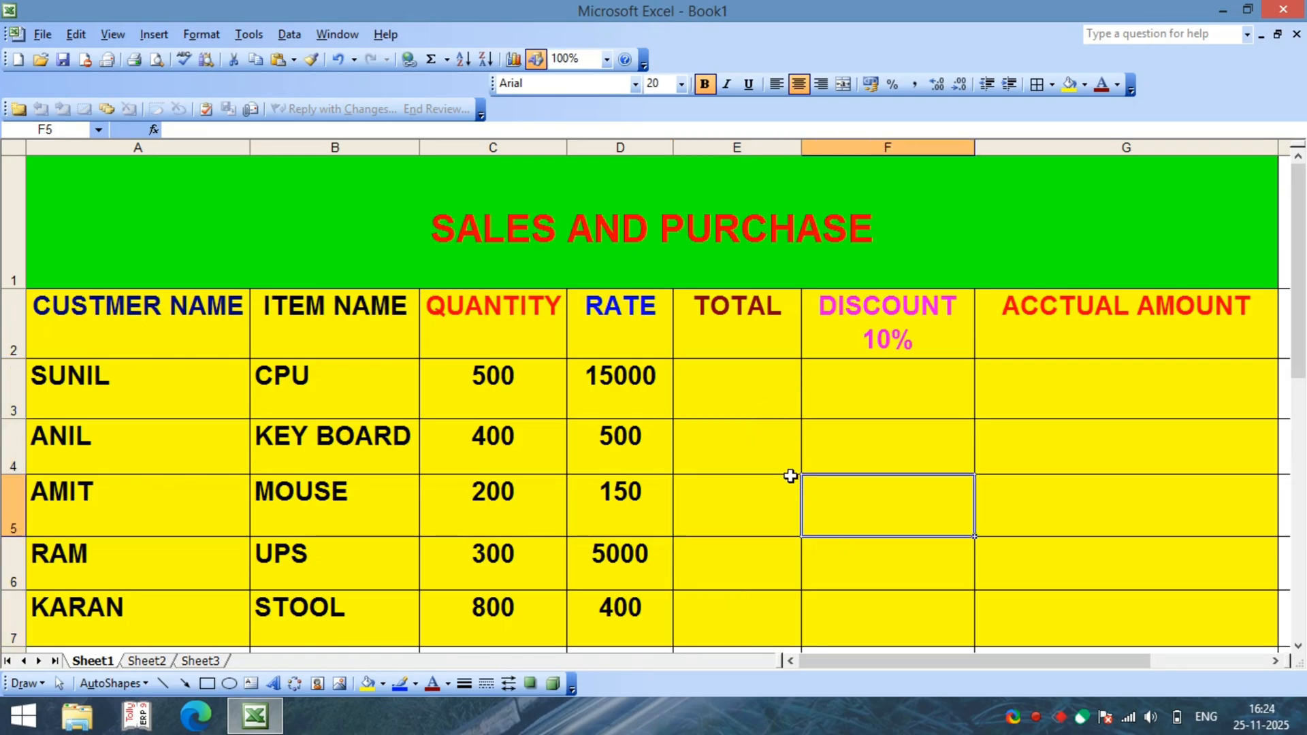
# Step: Enter the formula =C3*D3 in cell E3 to multiply the CPU row's quantity by its rate
pyautogui.click(736, 388)
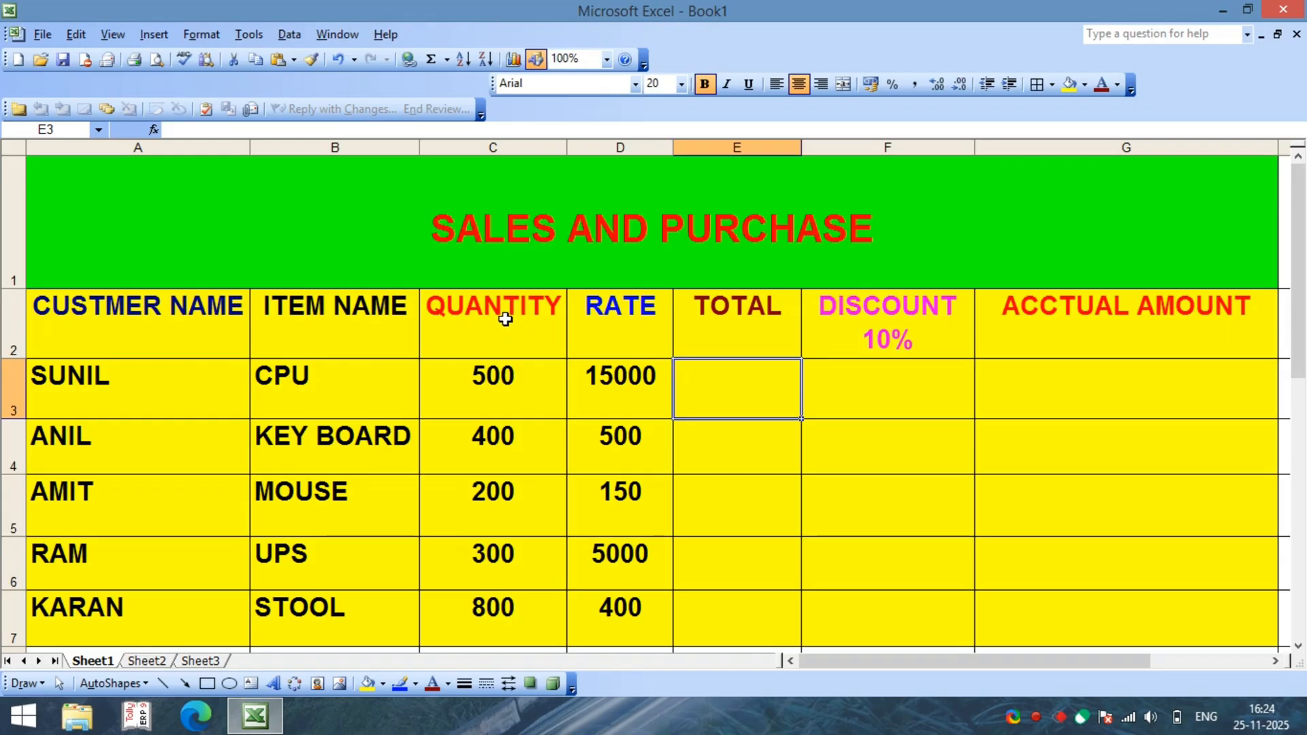
pyautogui.click(502, 343)
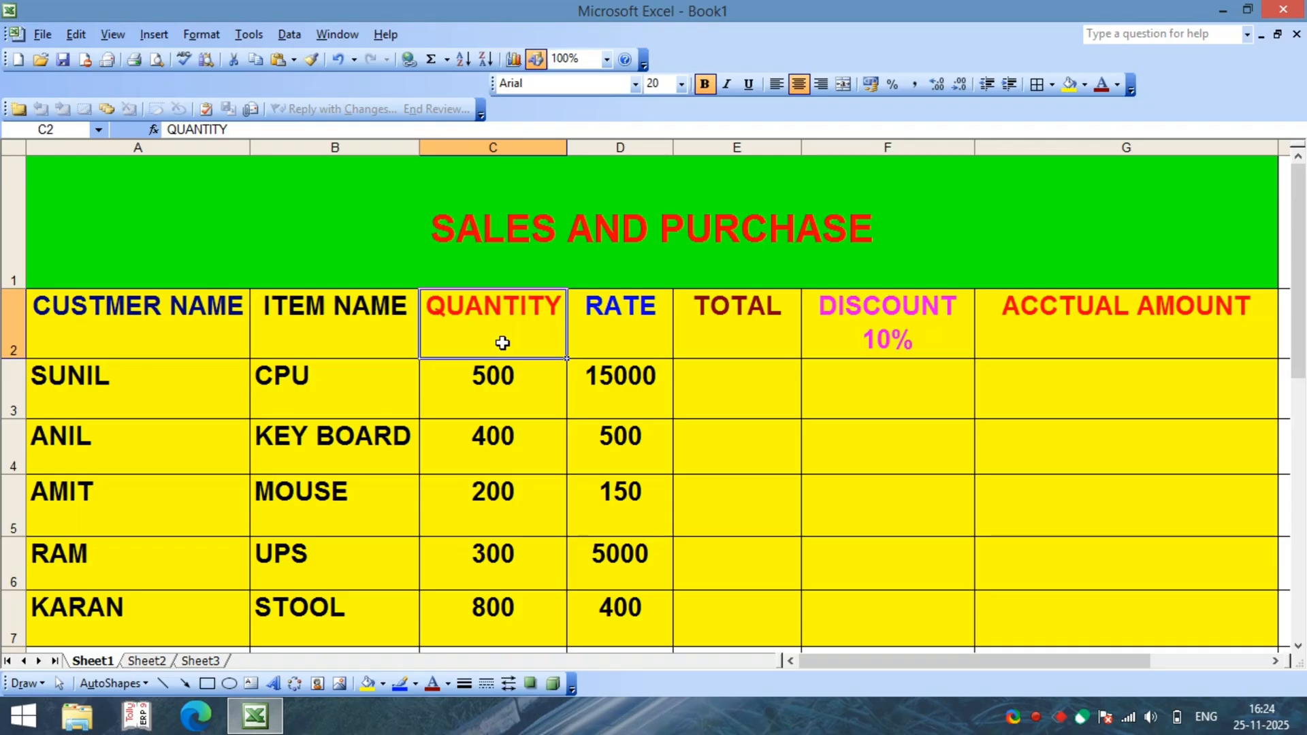
pyautogui.click(627, 336)
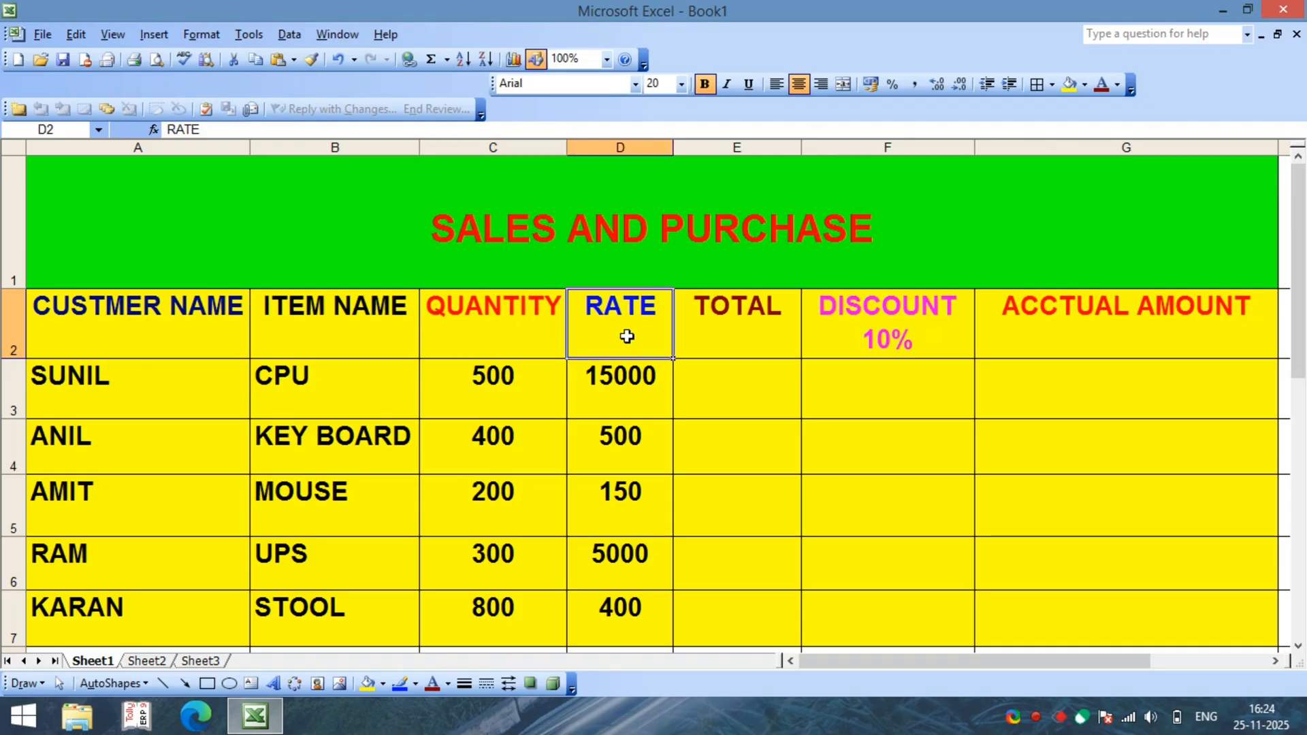
pyautogui.click(141, 389)
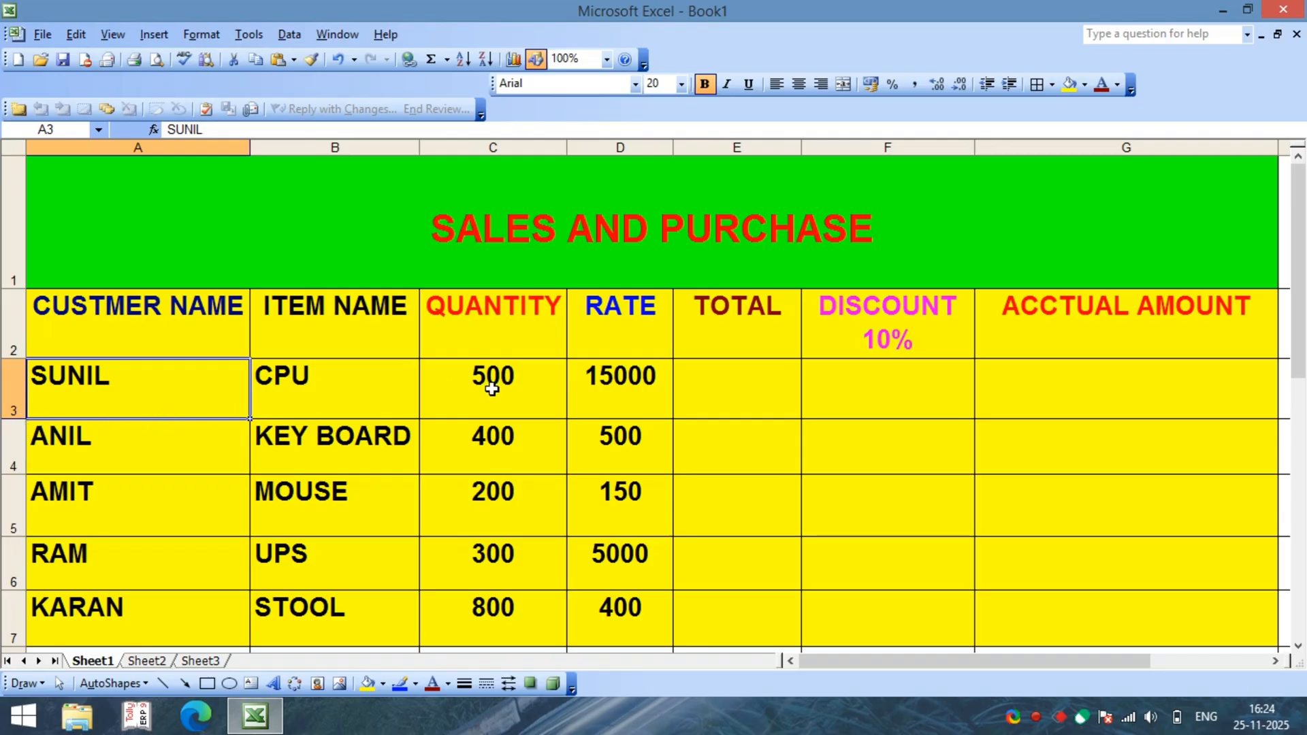
pyautogui.click(727, 402)
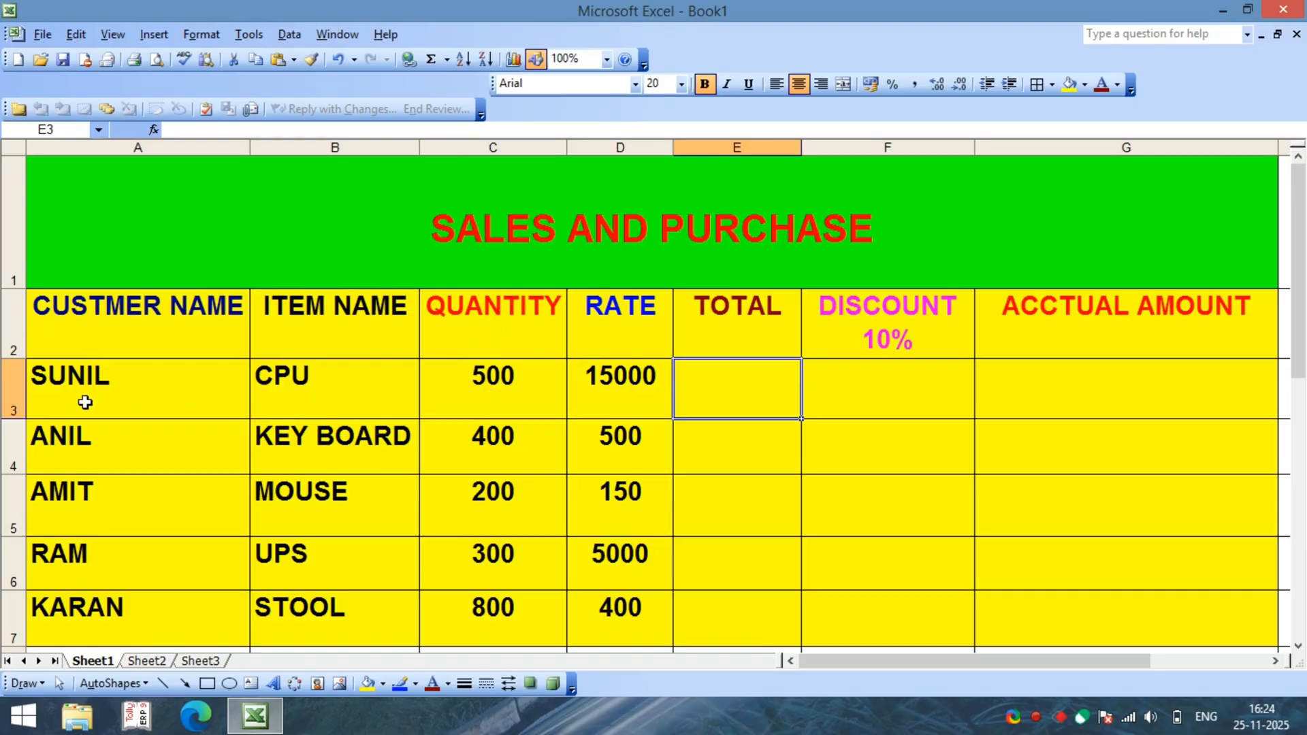
pyautogui.write('=C')
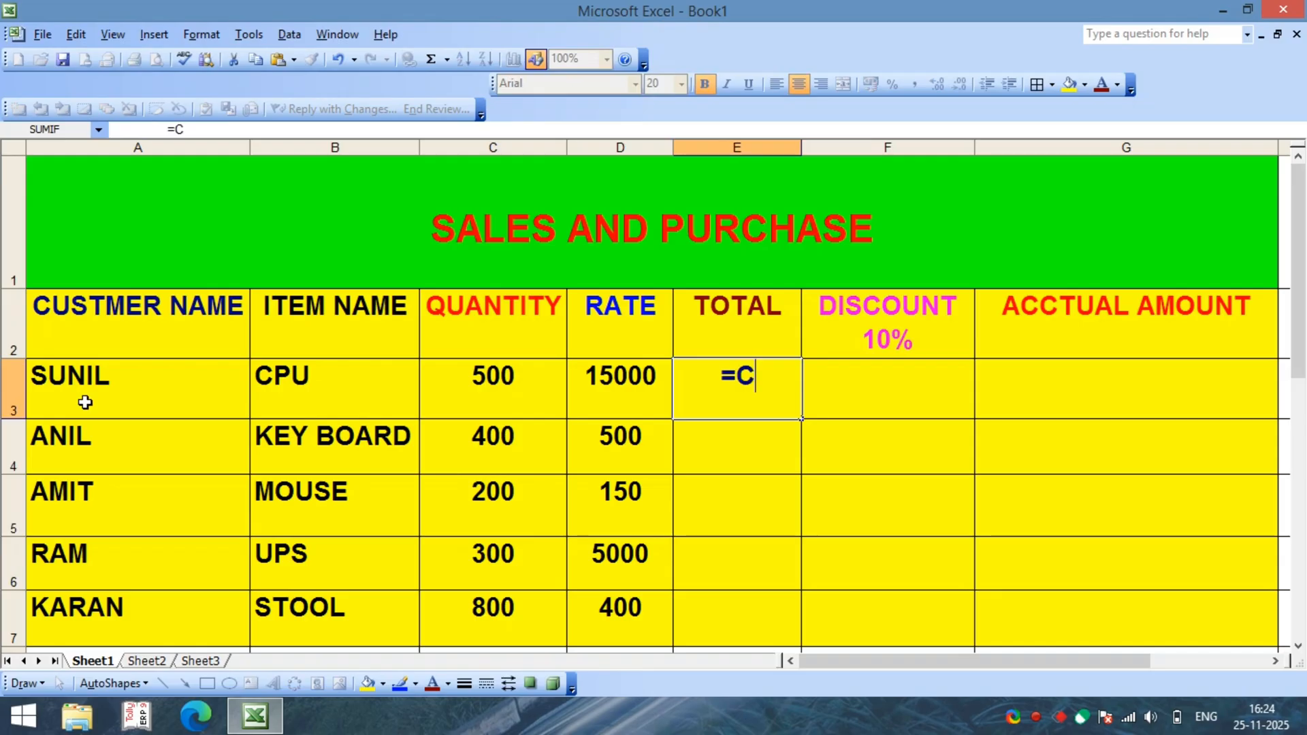
pyautogui.write('3')
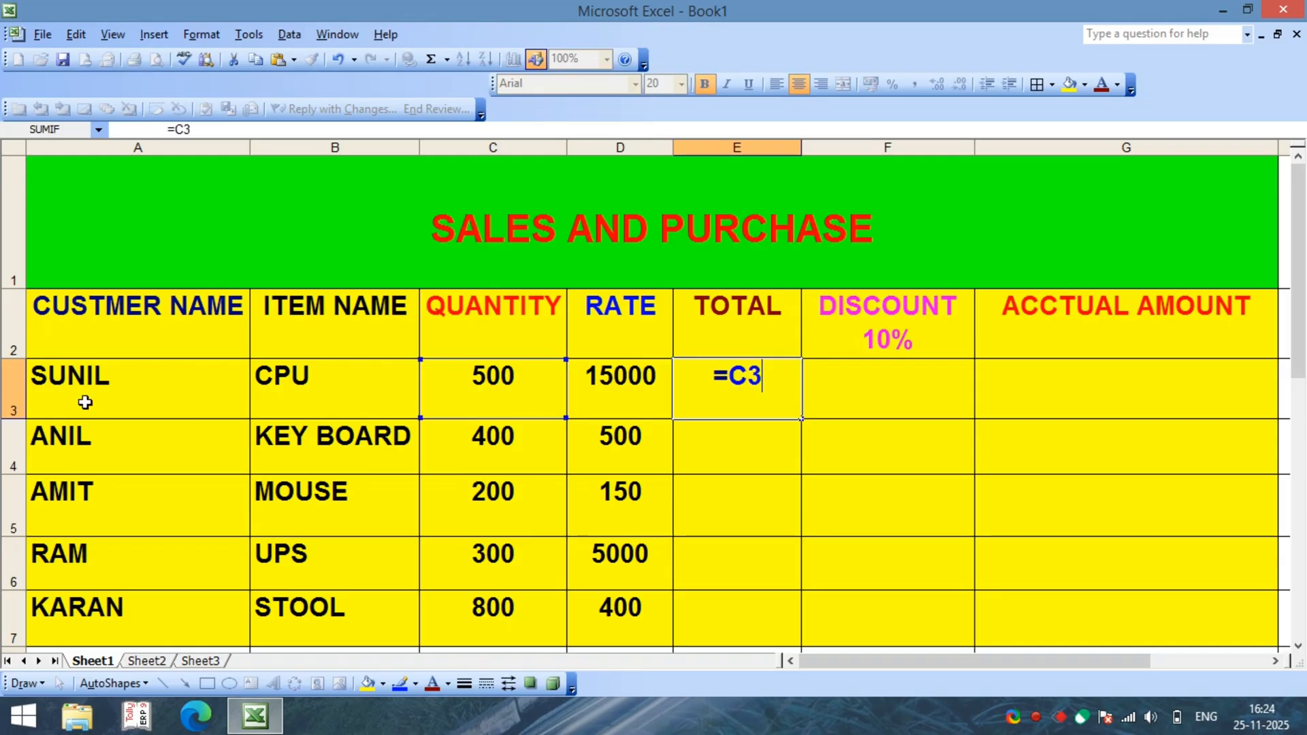
pyautogui.write('*')
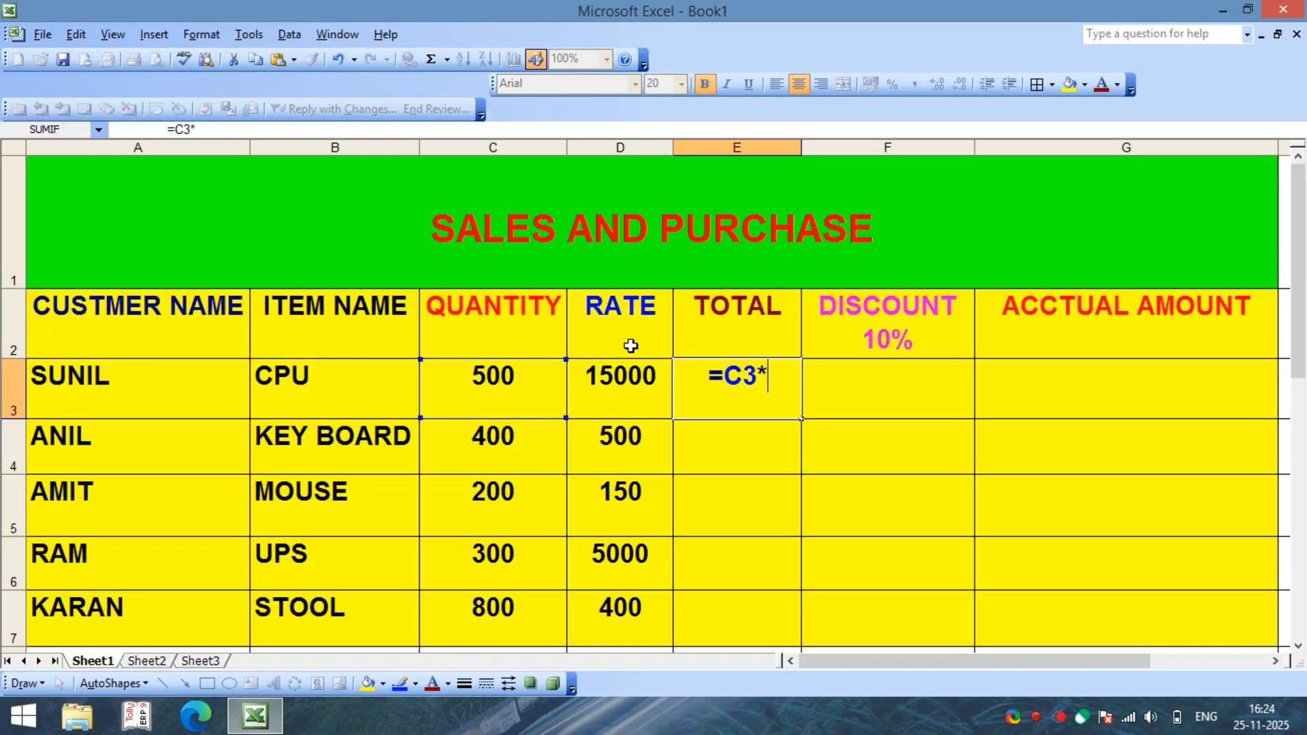
pyautogui.write('D3')
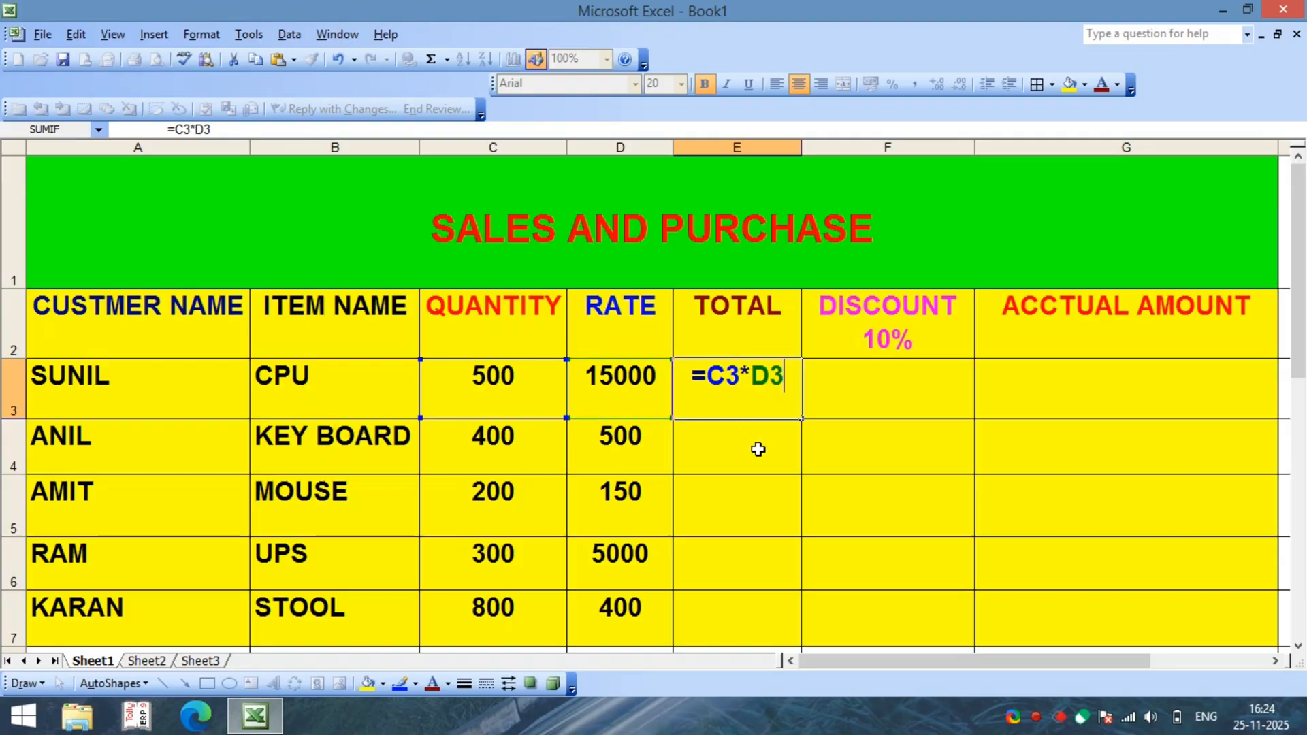
pyautogui.press('Return')
# Step: Fill the quantity-times-rate formula from E3 down to E7 for the remaining items
pyautogui.click(769, 376)
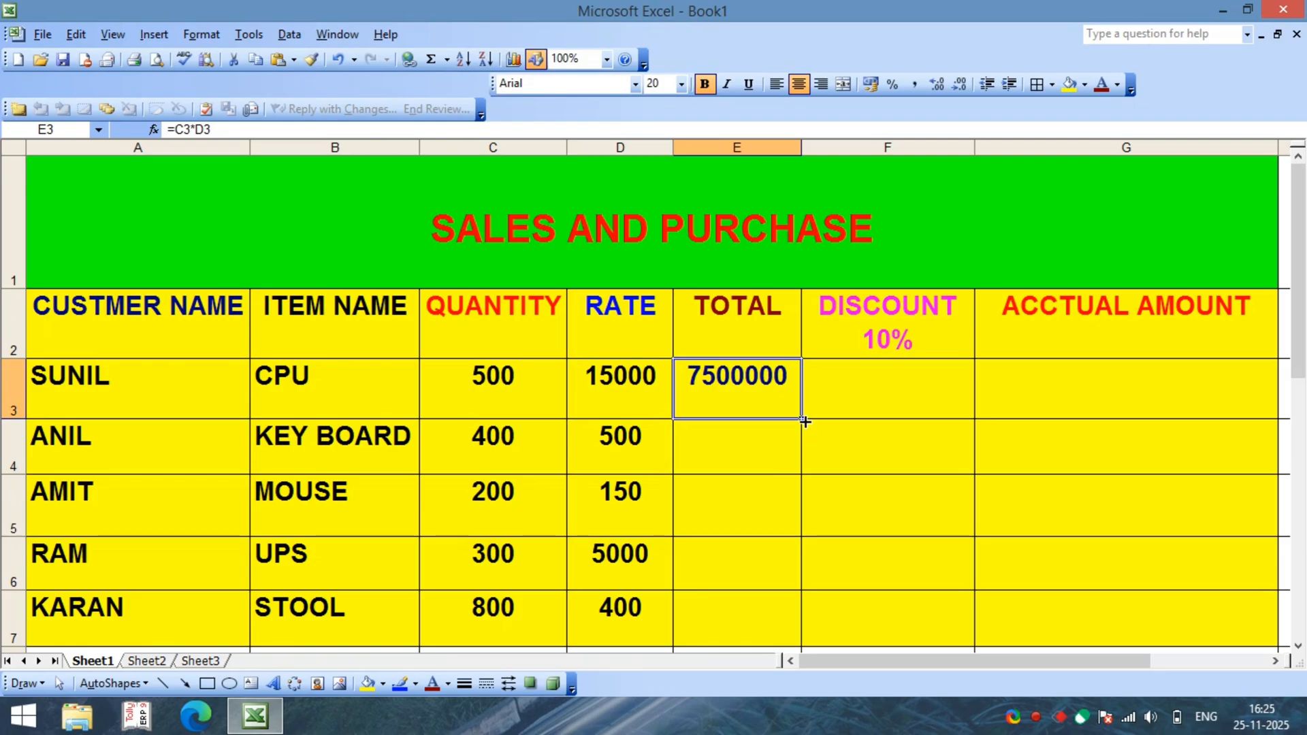
pyautogui.moveTo(804, 434); pyautogui.dragTo(808, 619)
pyautogui.click(821, 490)
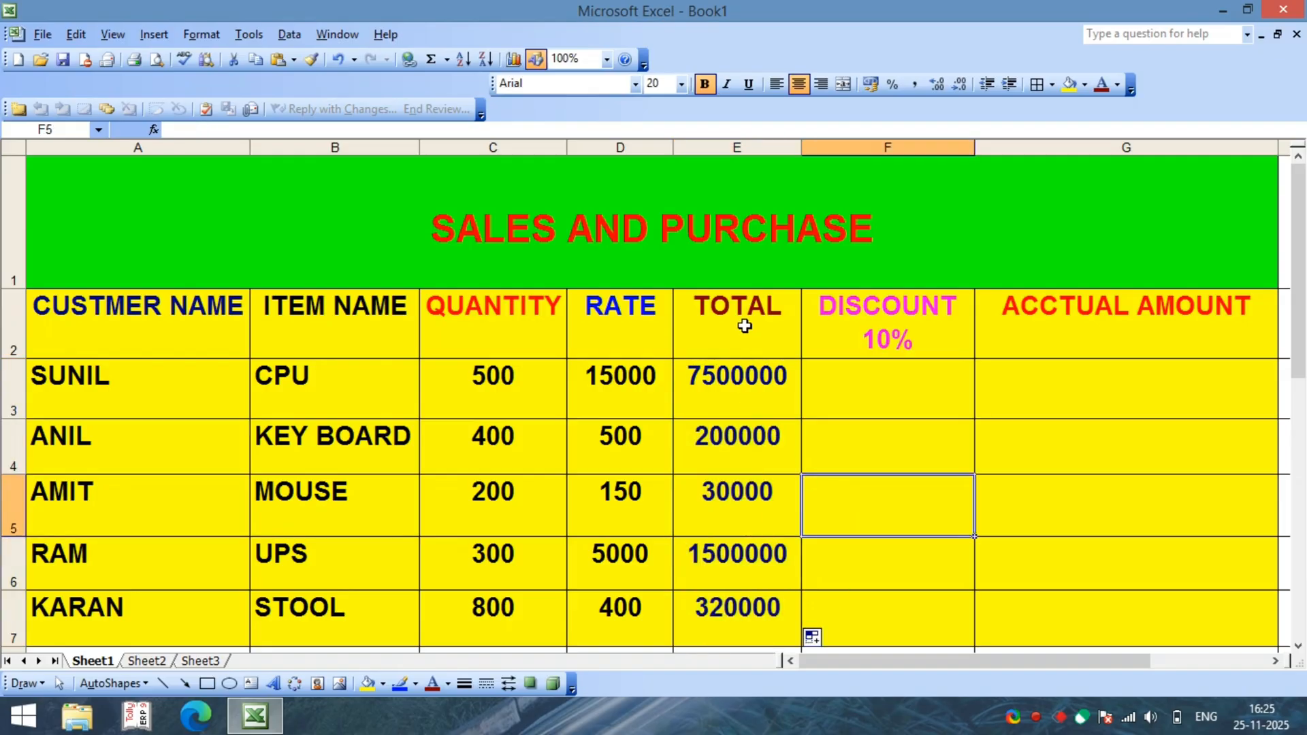
# Step: Examine the TOTAL column, the DISCOUNT 10% heading and cells E3 and F3 to identify the references for the discount
pyautogui.moveTo(744, 325); pyautogui.dragTo(735, 604)
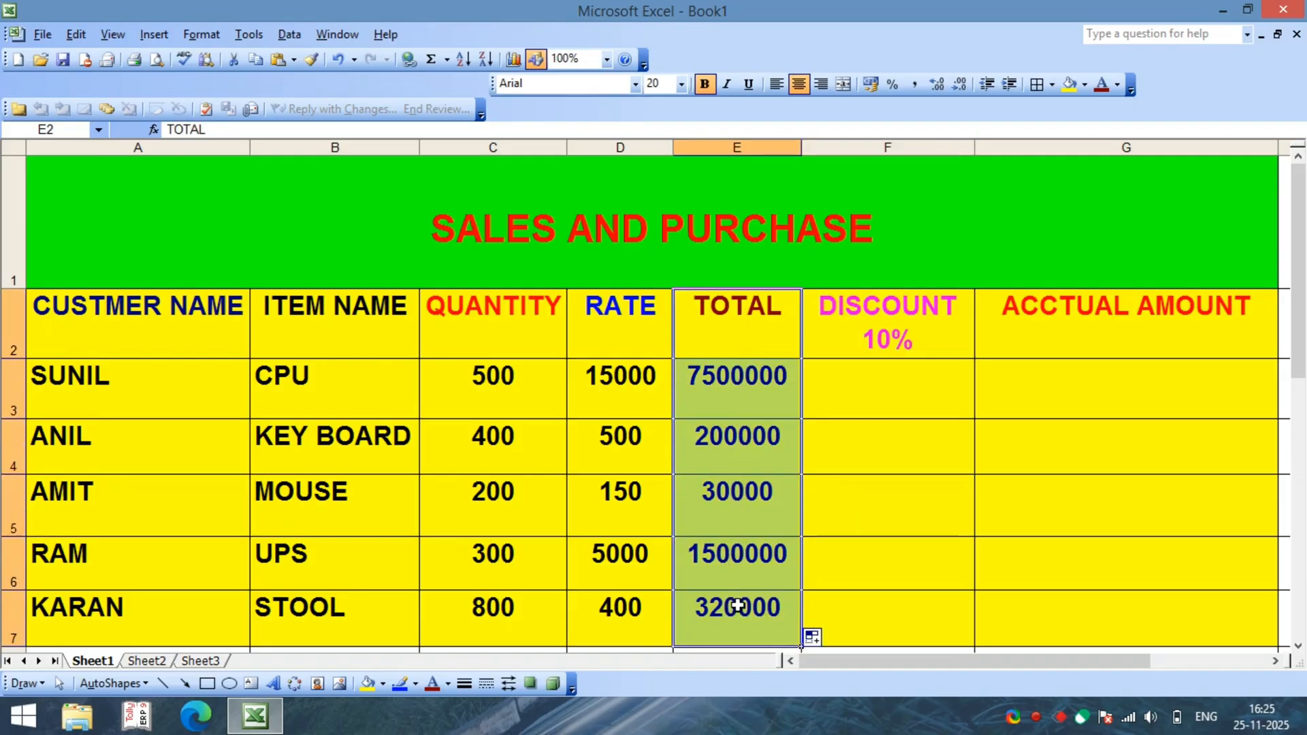
pyautogui.click(852, 379)
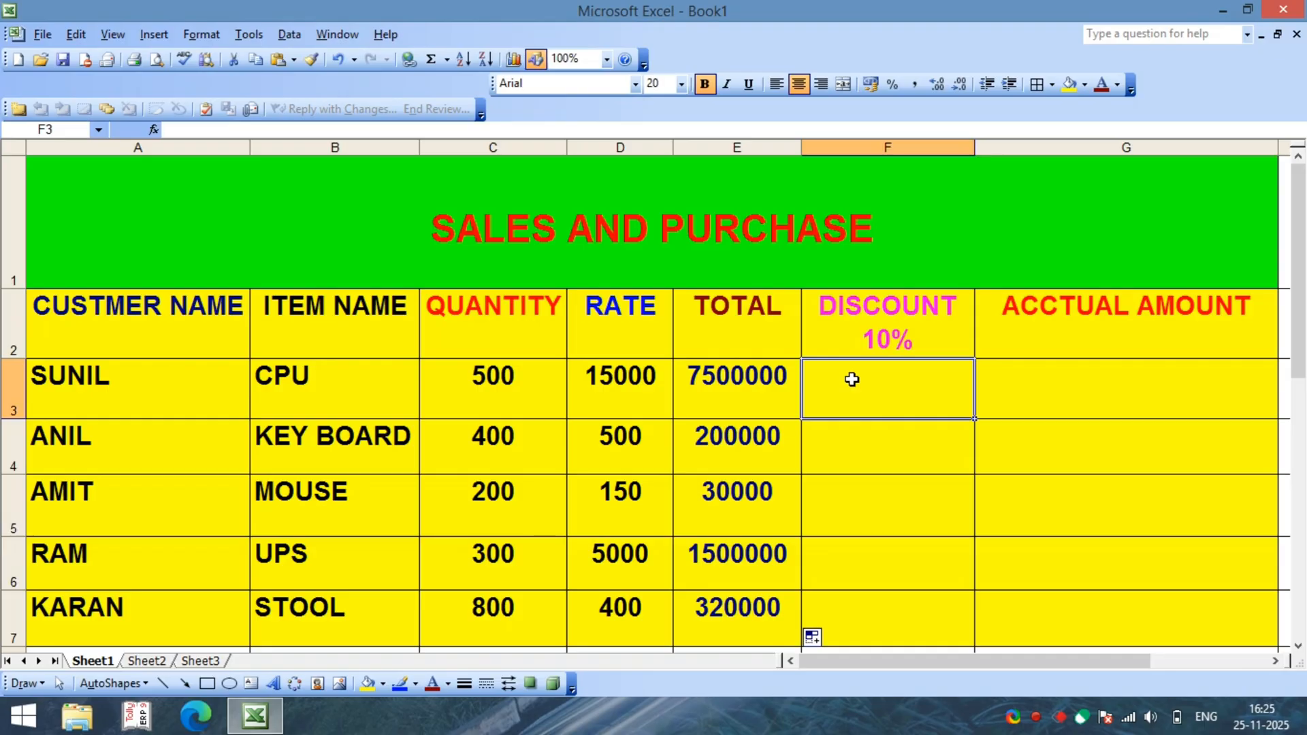
pyautogui.click(769, 385)
pyautogui.click(876, 392)
pyautogui.click(876, 310)
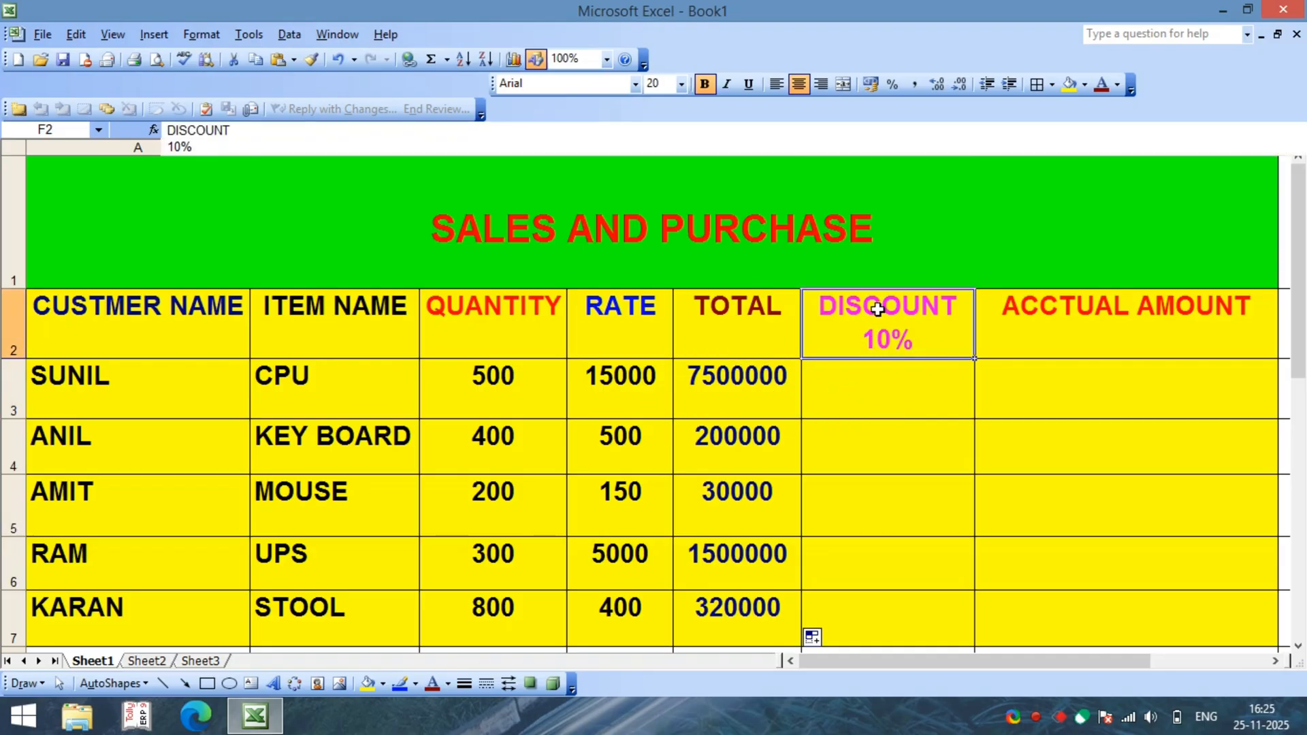
pyautogui.click(872, 376)
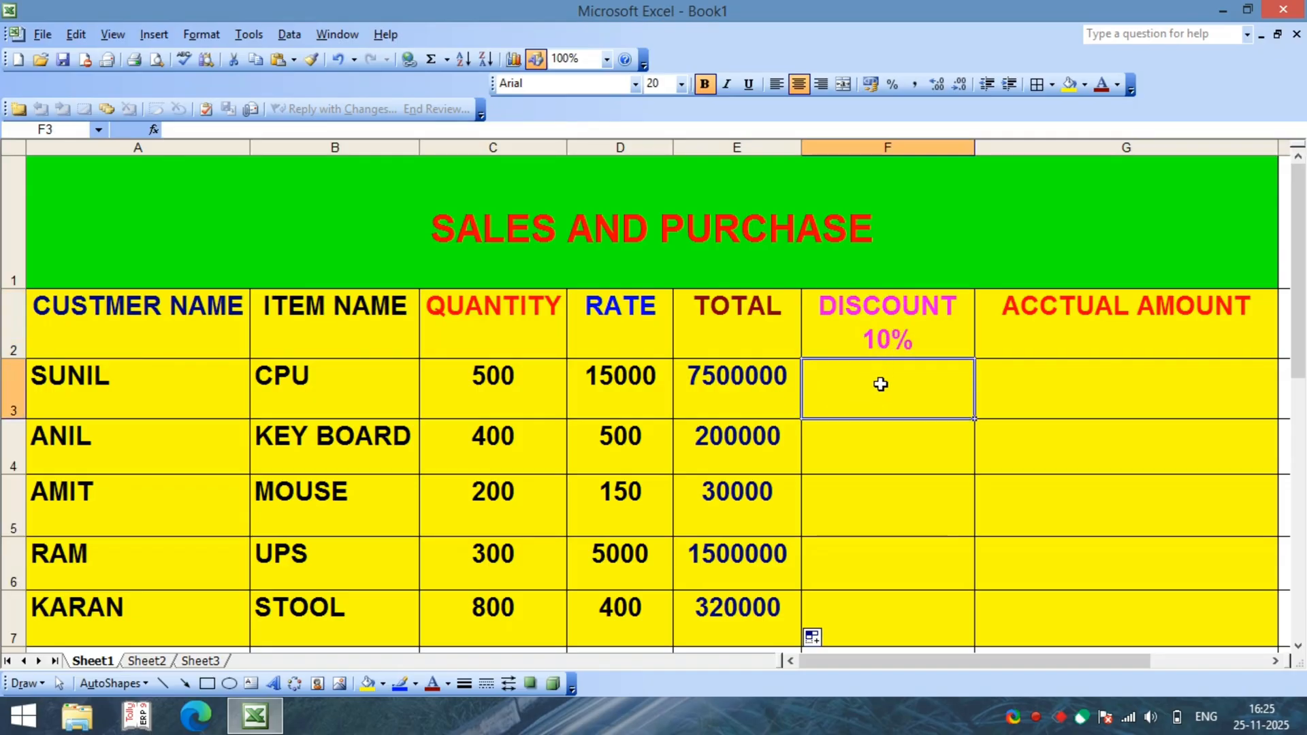
pyautogui.click(741, 329)
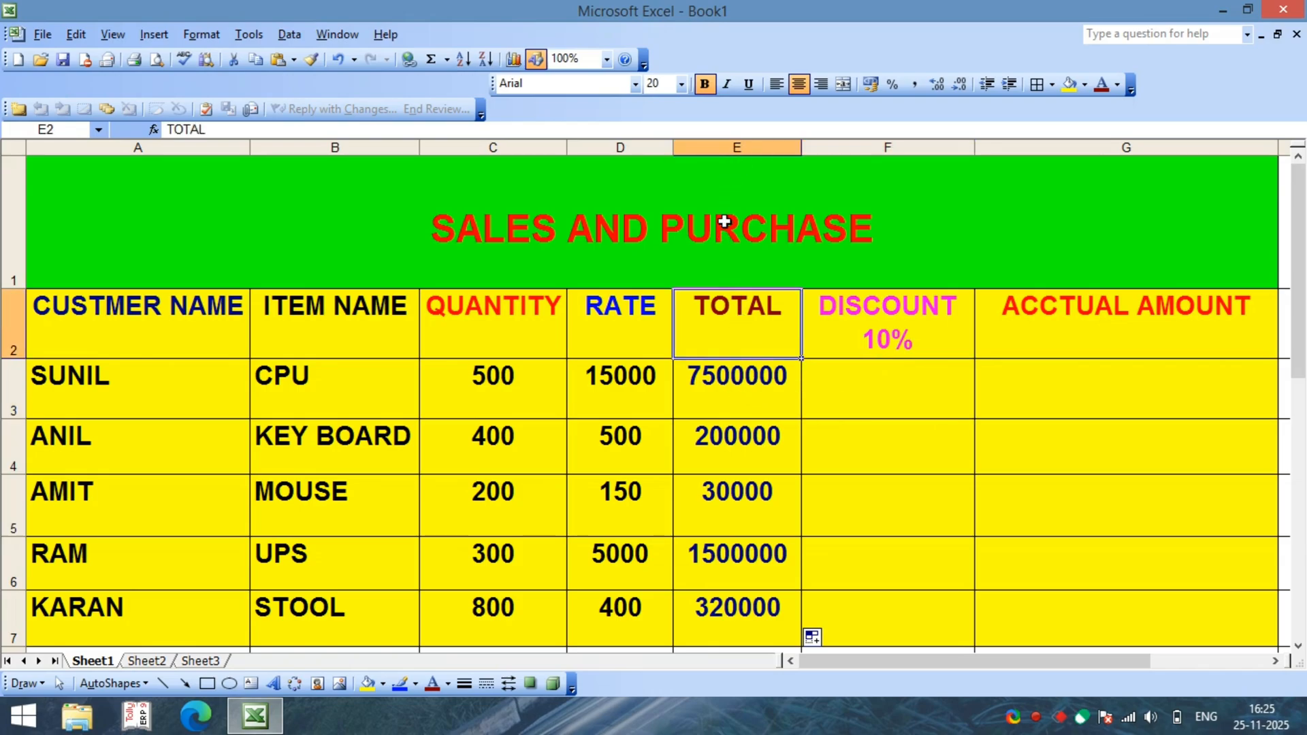
pyautogui.click(742, 375)
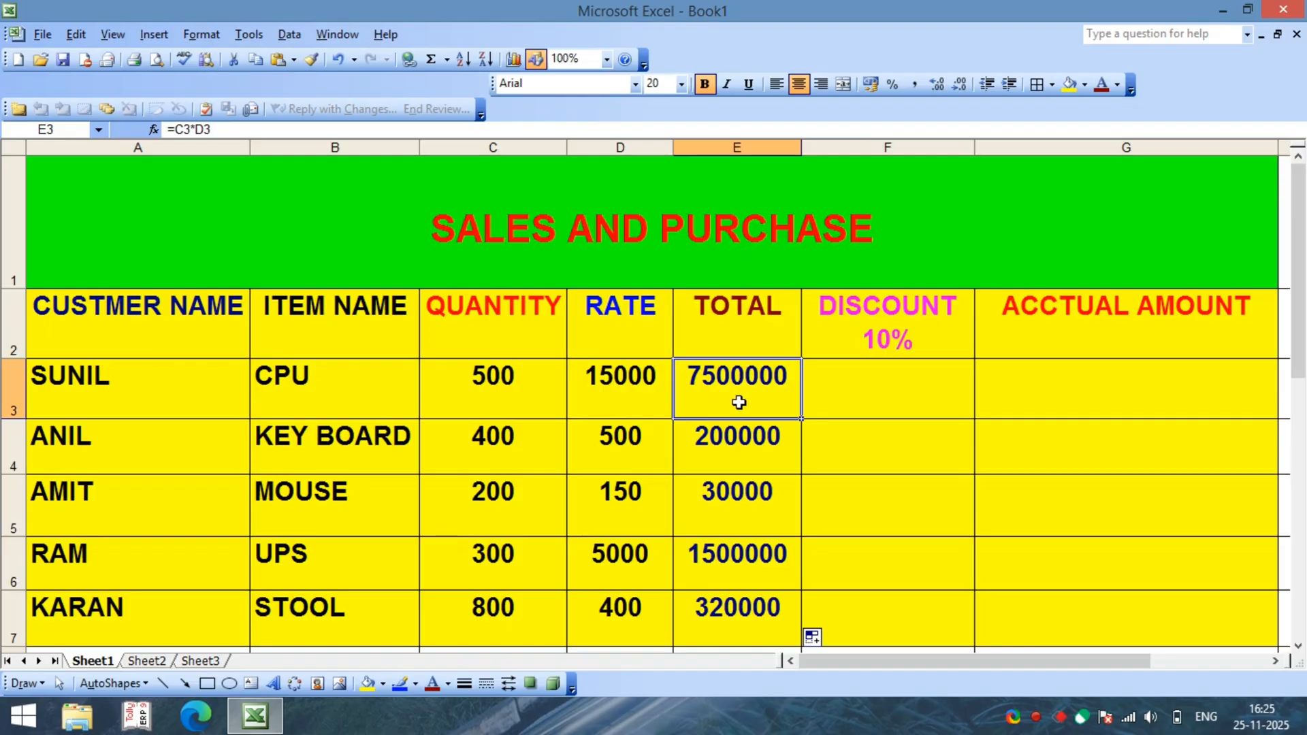
# Step: Calculate the CPU row's discount in cell F3 with the formula =E3*10%
pyautogui.click(839, 405)
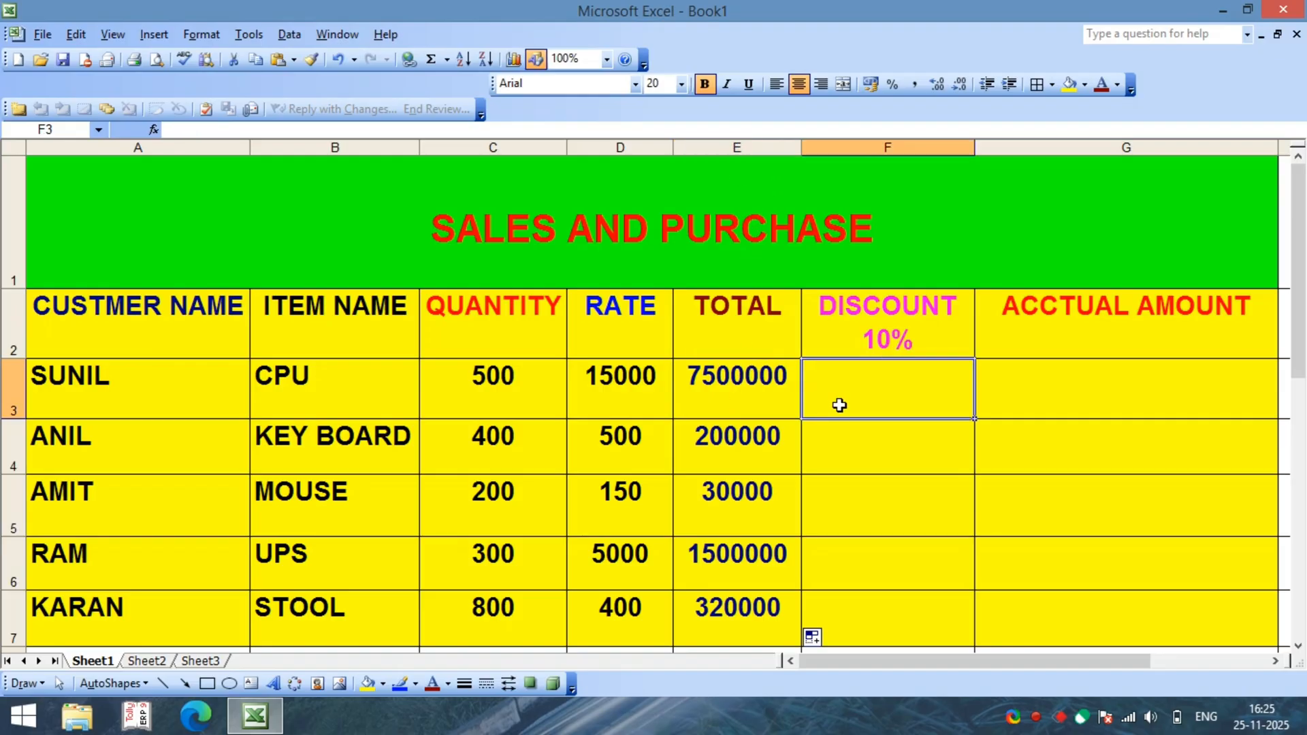
pyautogui.write('=E')
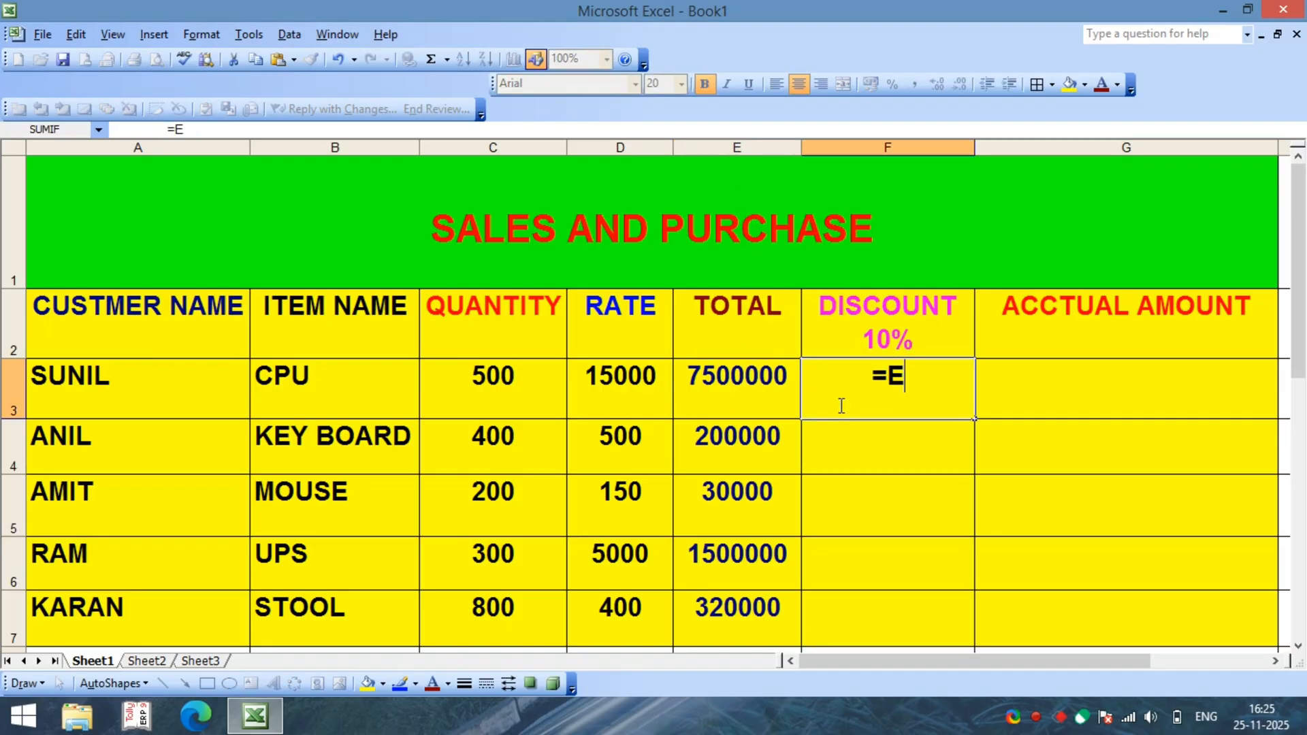
pyautogui.write('3')
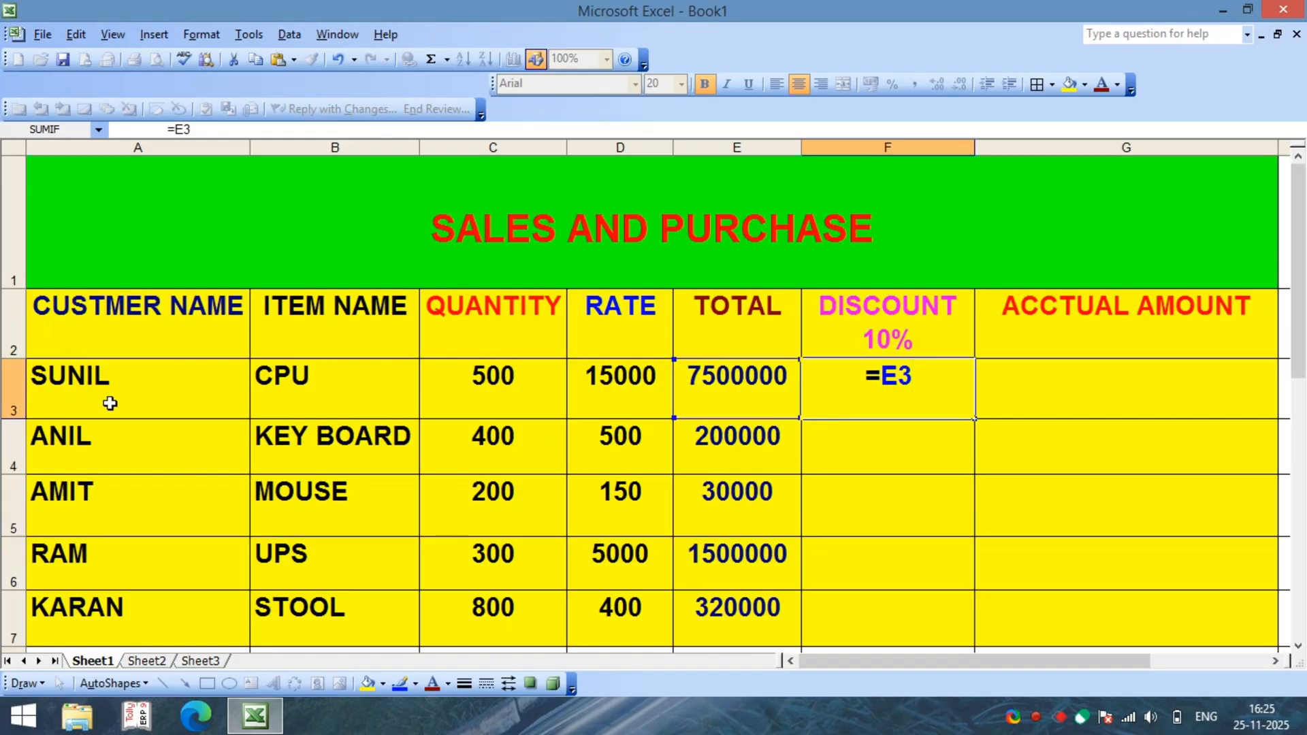
pyautogui.write('*')
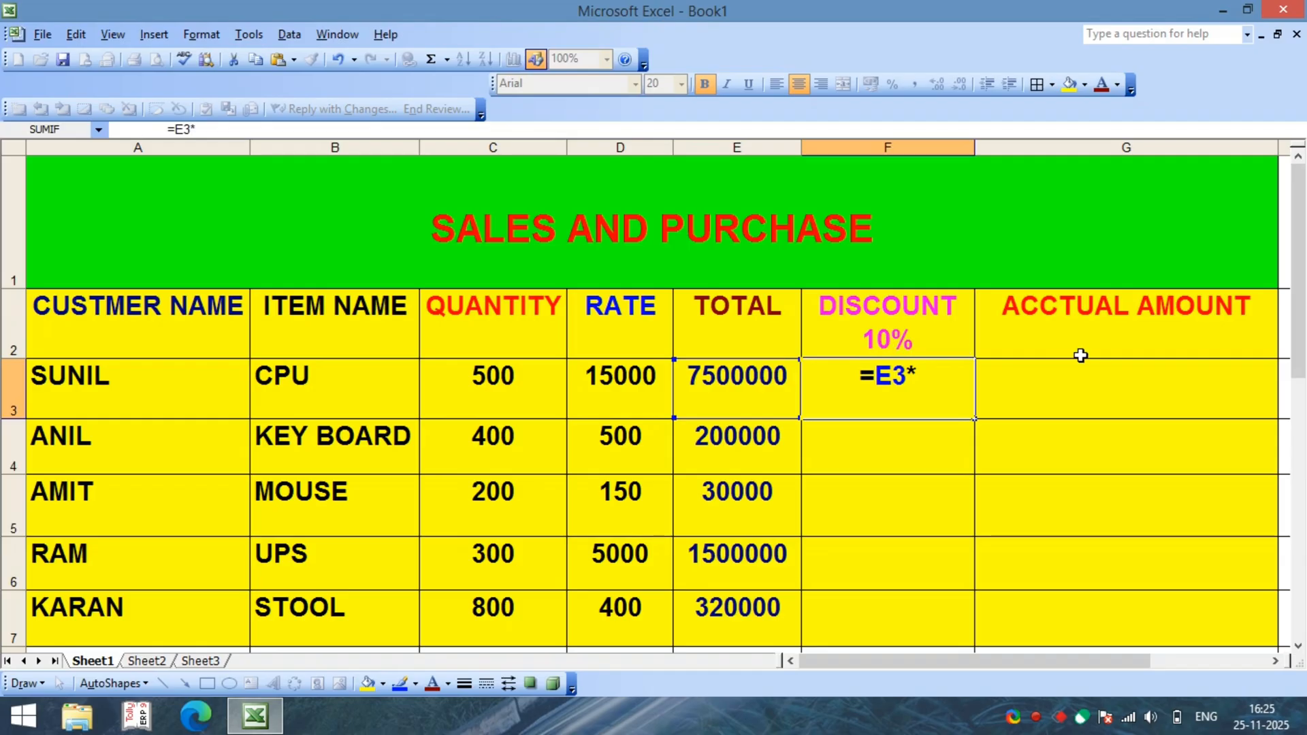
pyautogui.write('10')
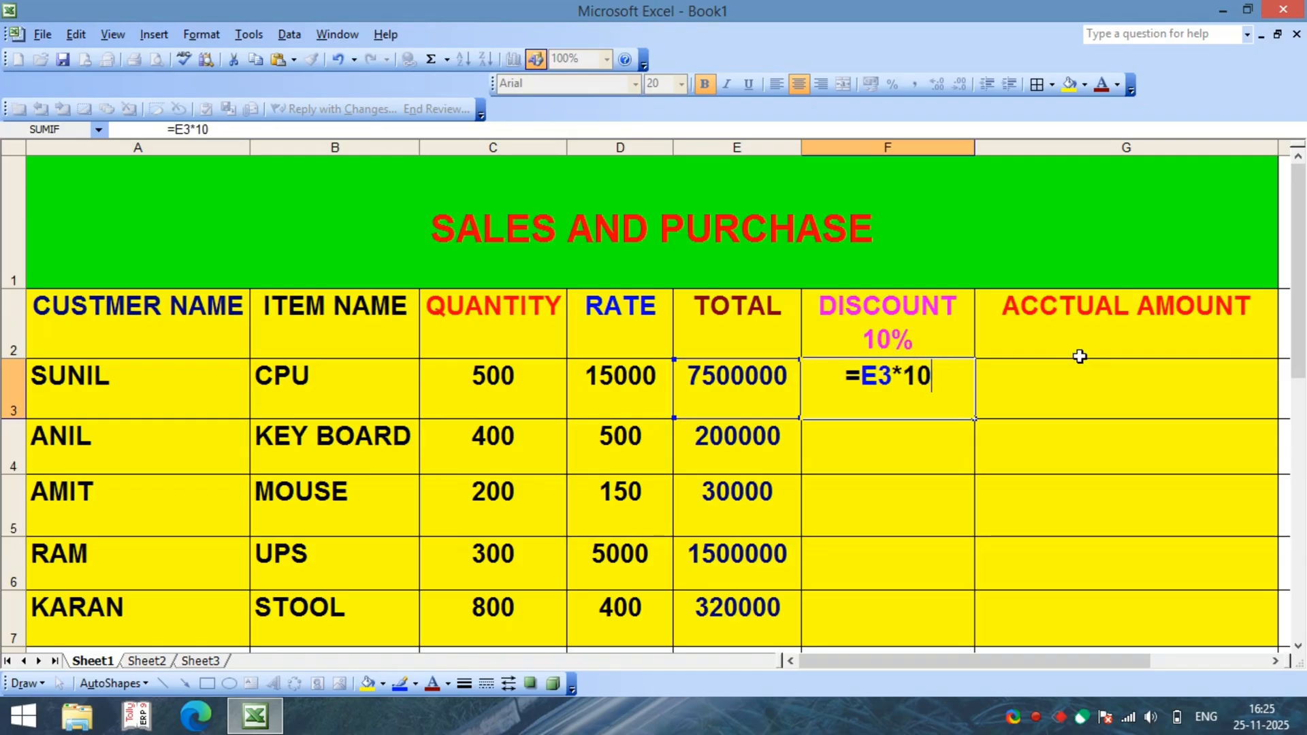
pyautogui.write('%')
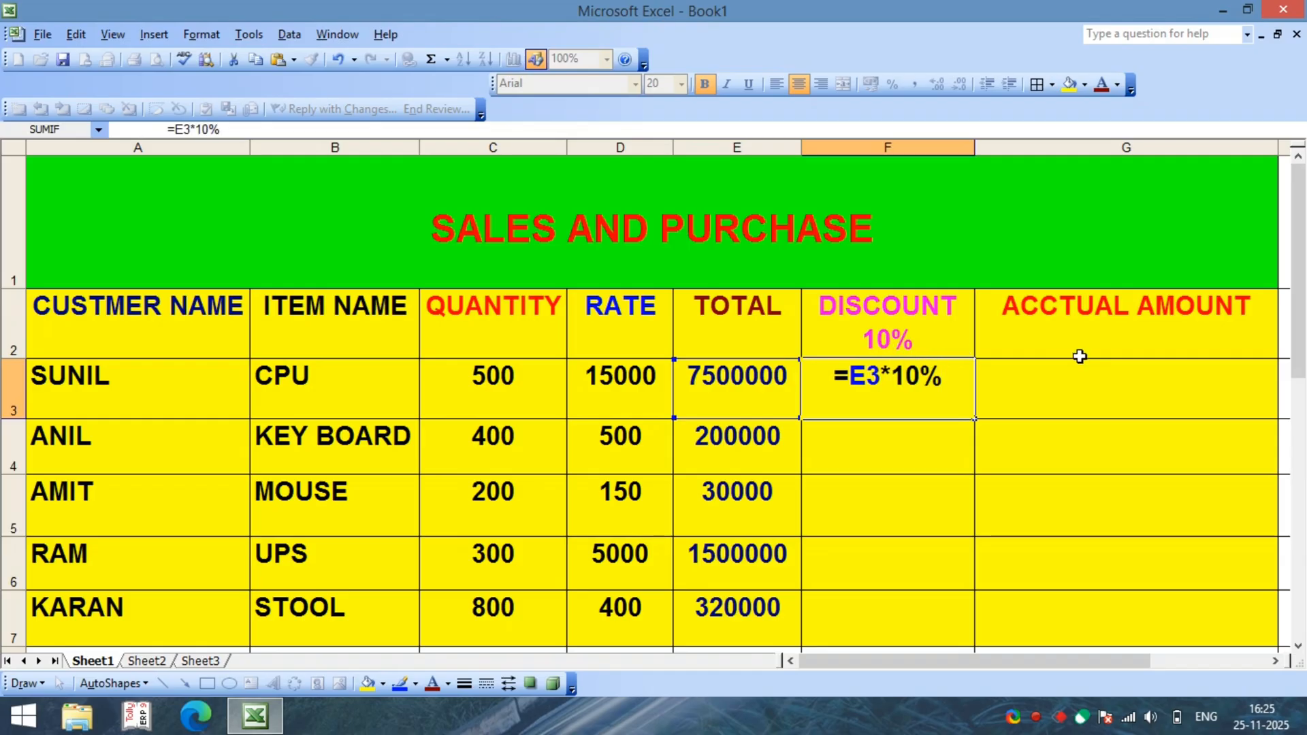
pyautogui.press('Return')
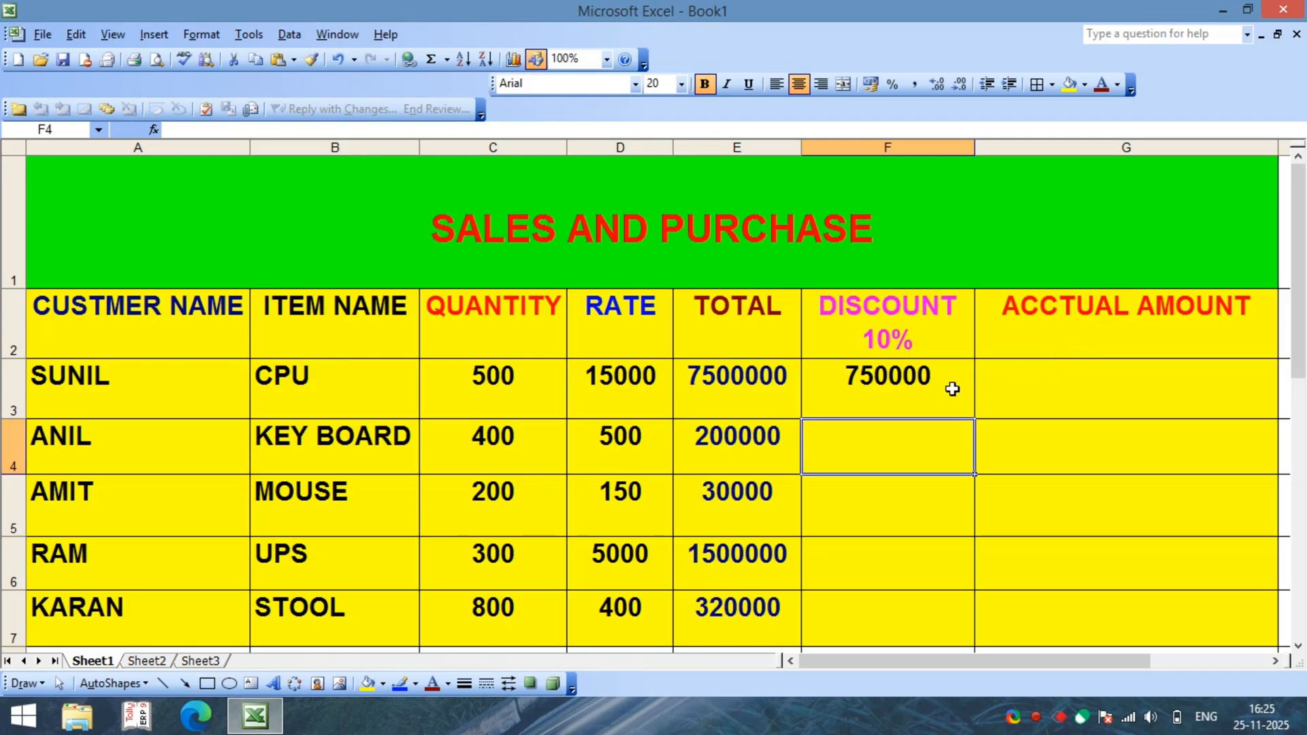
# Step: Fill the 10% discount formula from F3 down to F7 for the other items
pyautogui.click(916, 389)
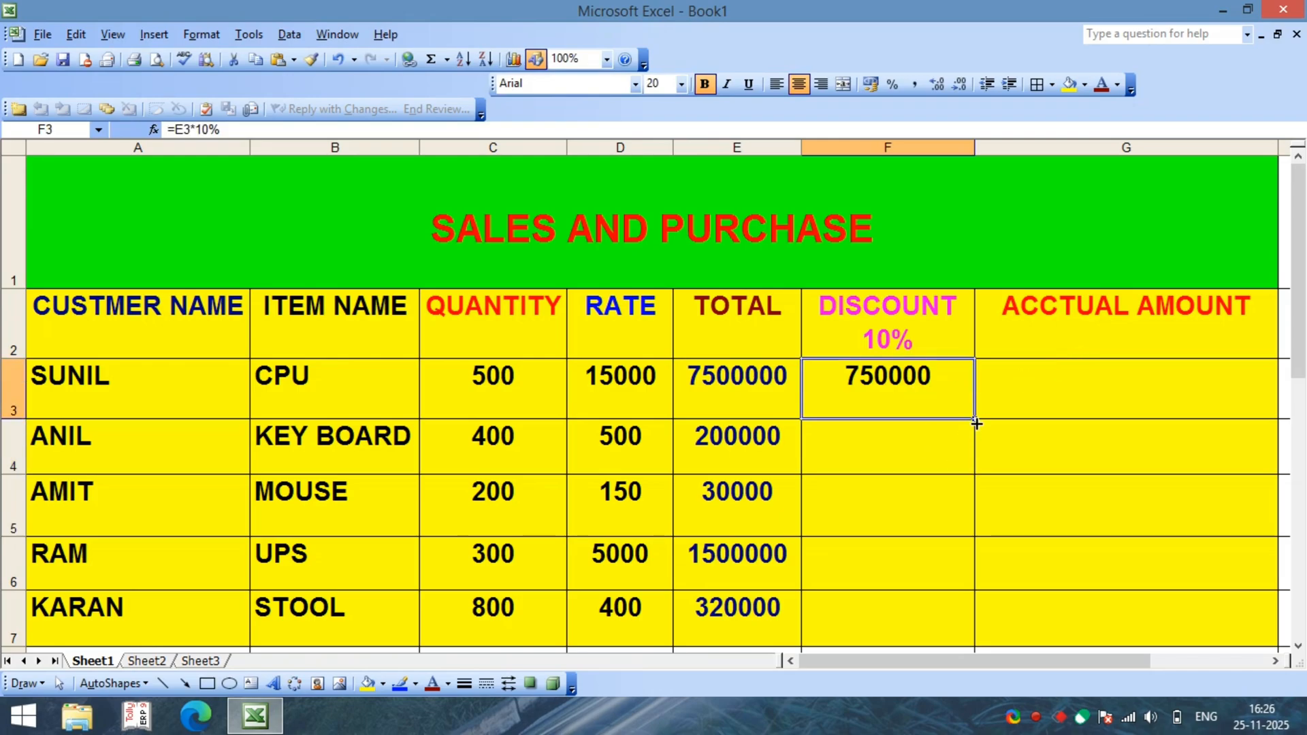
pyautogui.moveTo(976, 423); pyautogui.dragTo(991, 621)
pyautogui.click(914, 525)
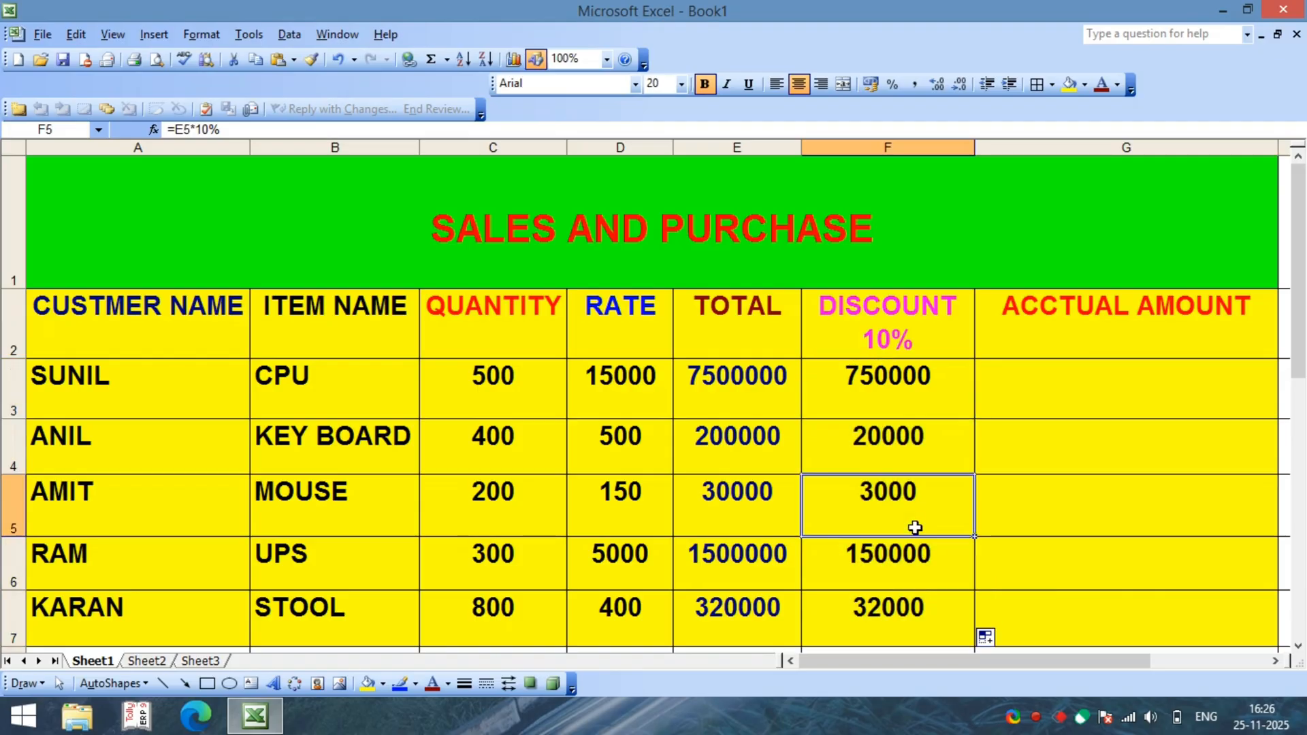
# Step: Clear the calculated discounts from cells F3 to F7
pyautogui.click(888, 384)
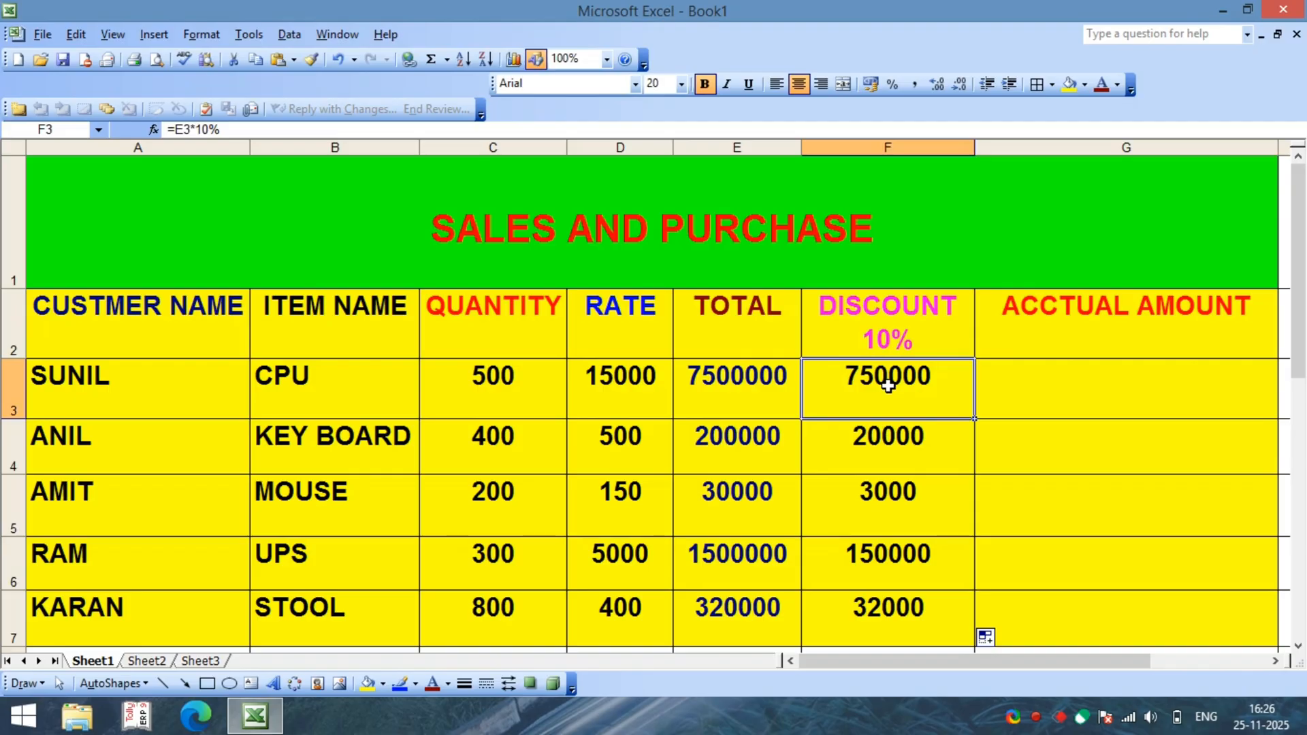
pyautogui.moveTo(888, 385); pyautogui.dragTo(903, 613)
pyautogui.press('Delete')
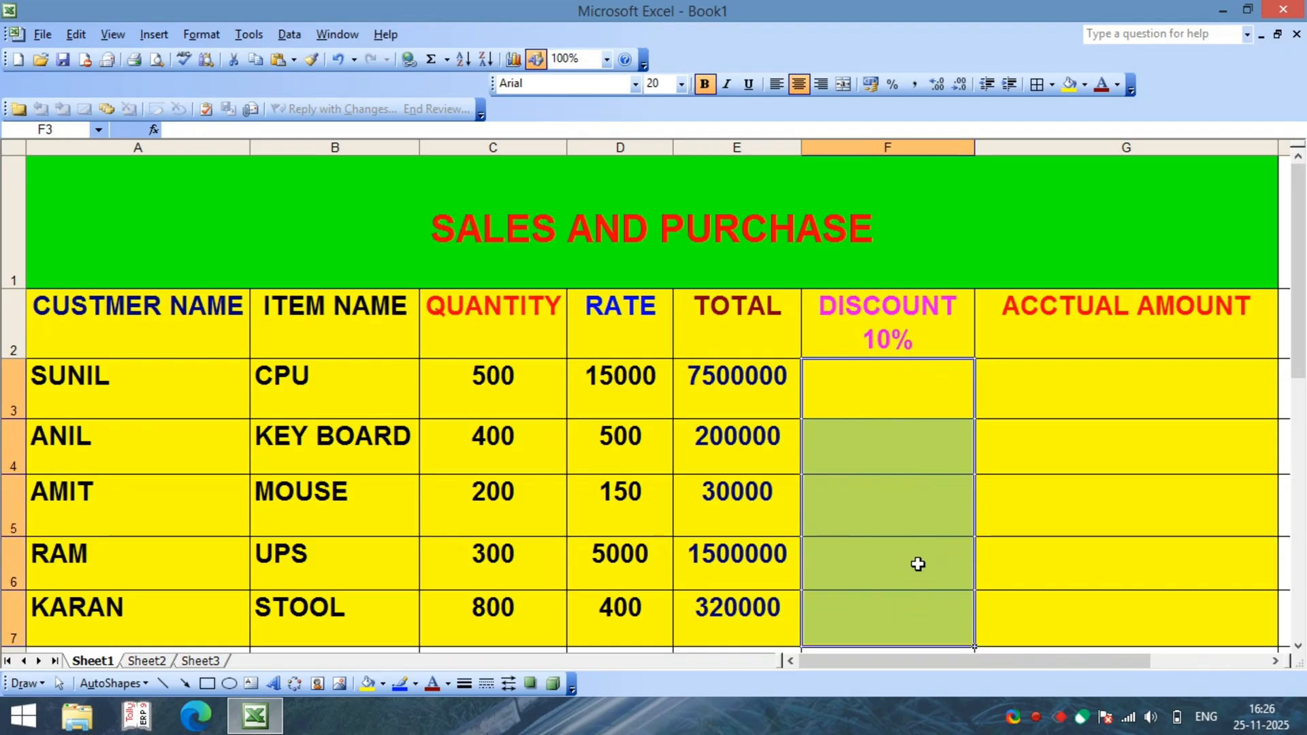
pyautogui.click(979, 509)
# Step: Review the CPU row's total in E3, the TOTAL and DISCOUNT 10% headings and the empty discount cells before re-entering the discount formula
pyautogui.click(738, 390)
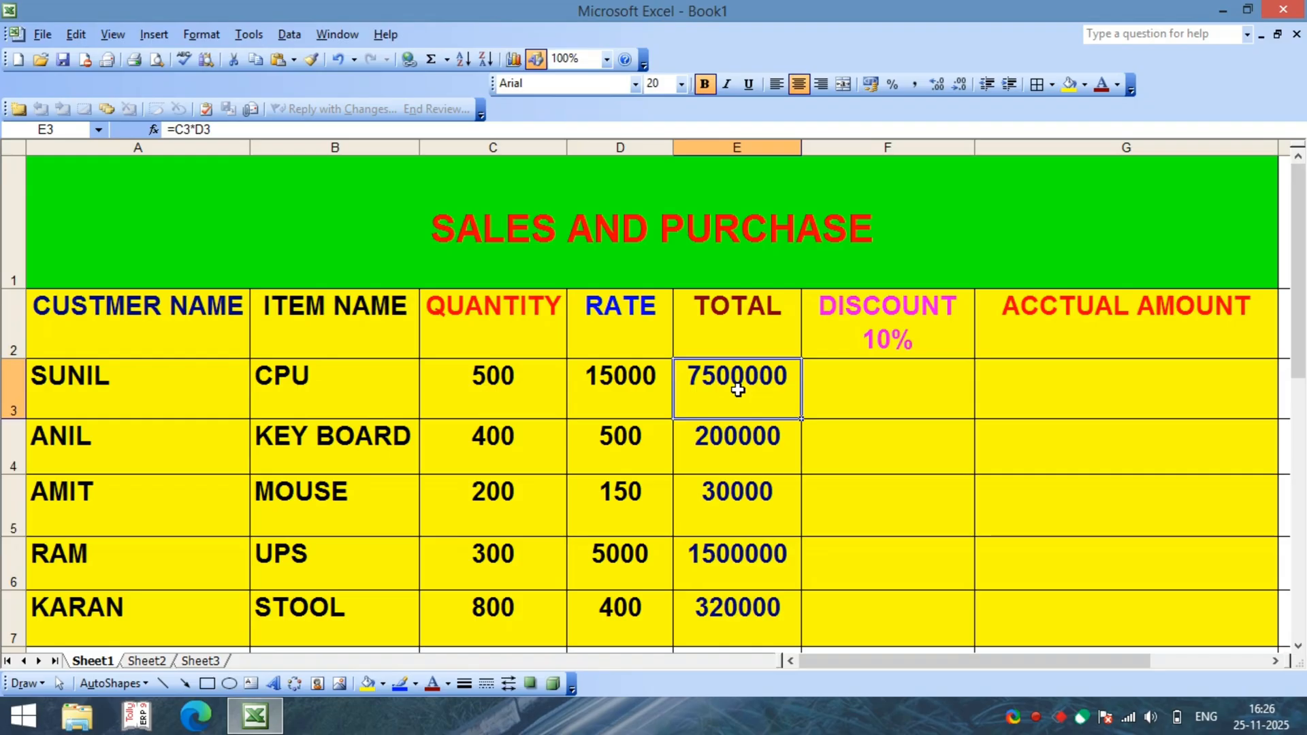
pyautogui.click(876, 334)
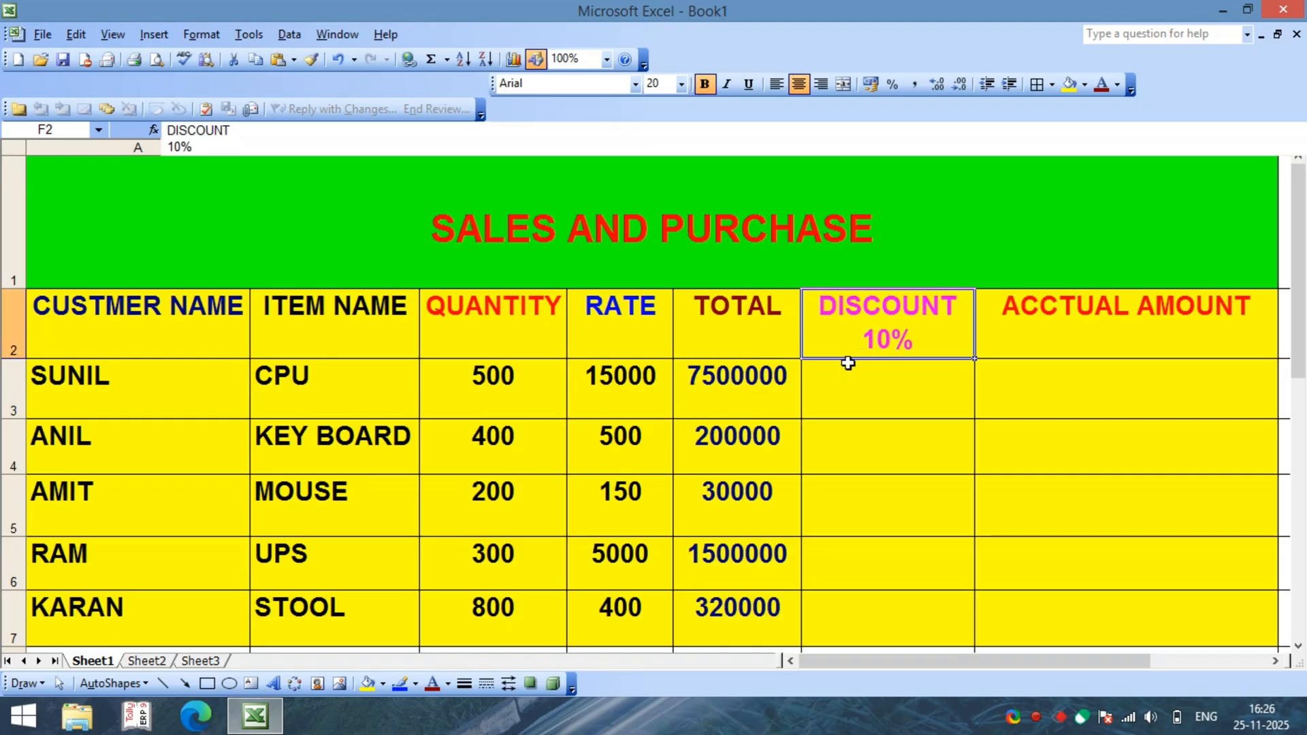
pyautogui.click(873, 497)
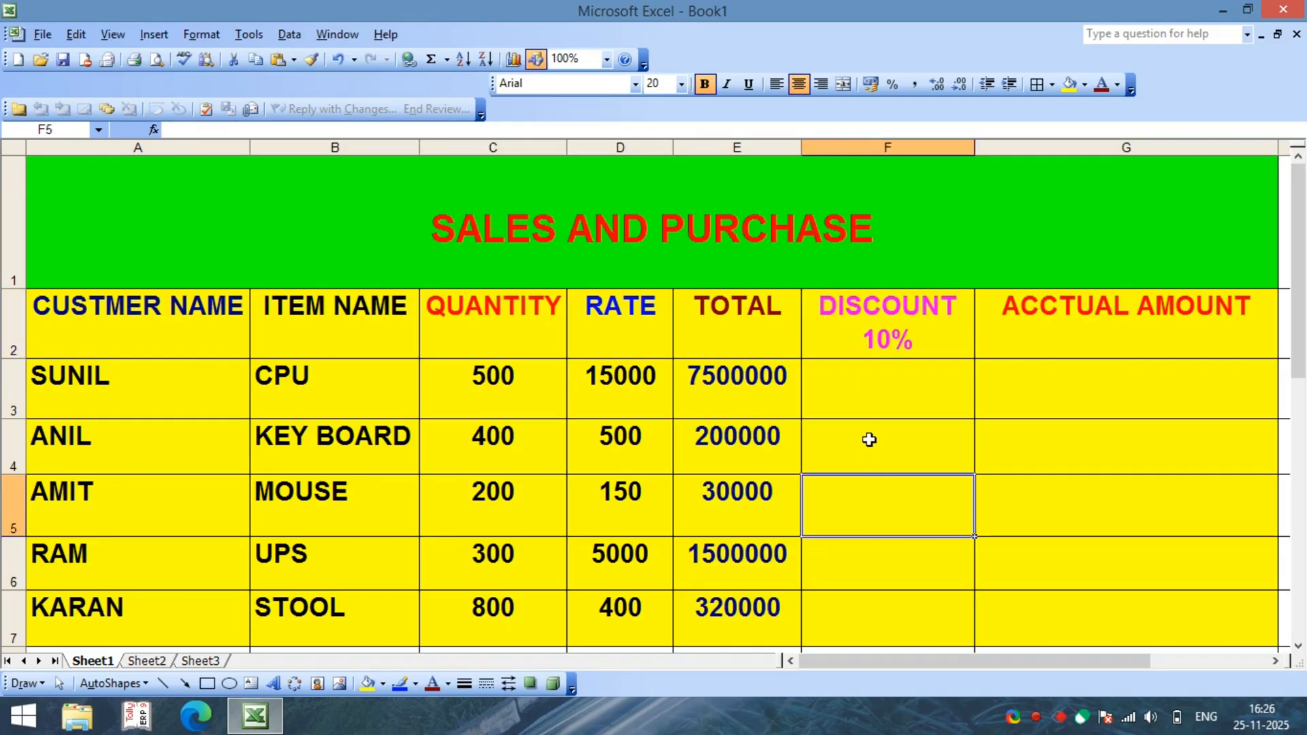
pyautogui.click(749, 402)
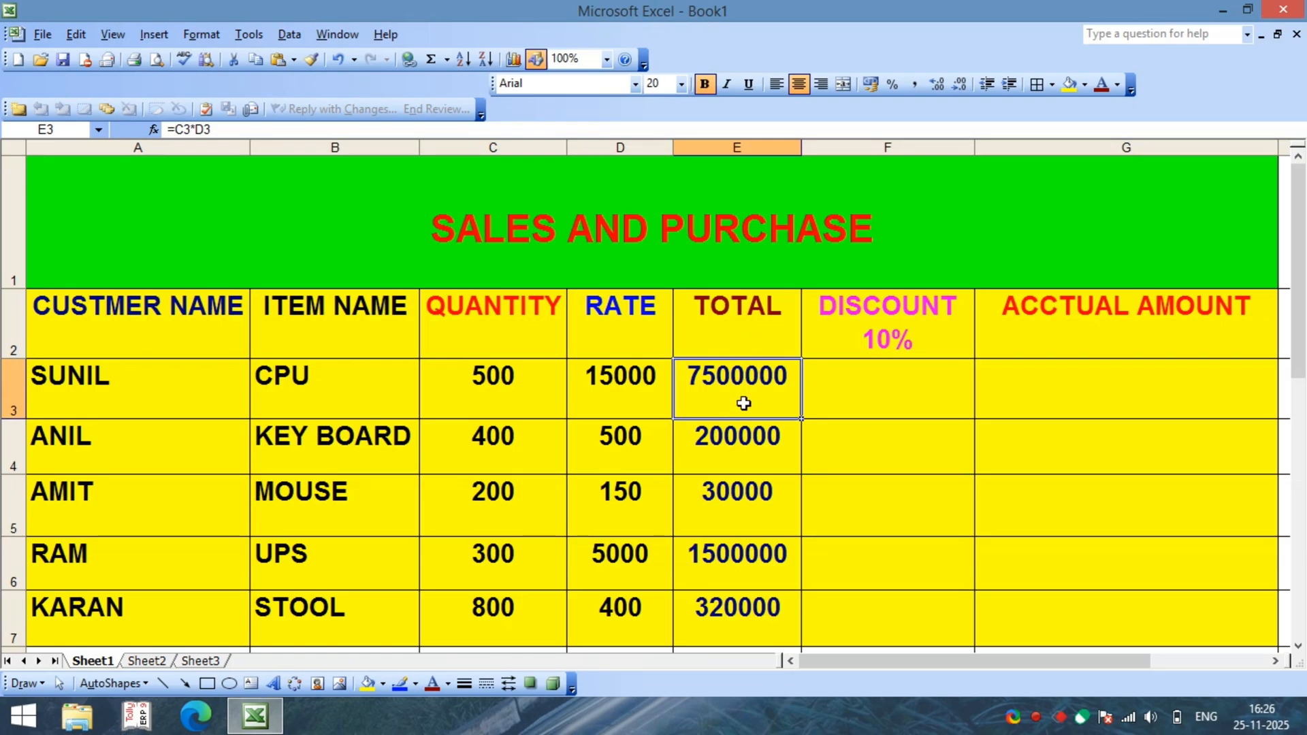
pyautogui.click(748, 322)
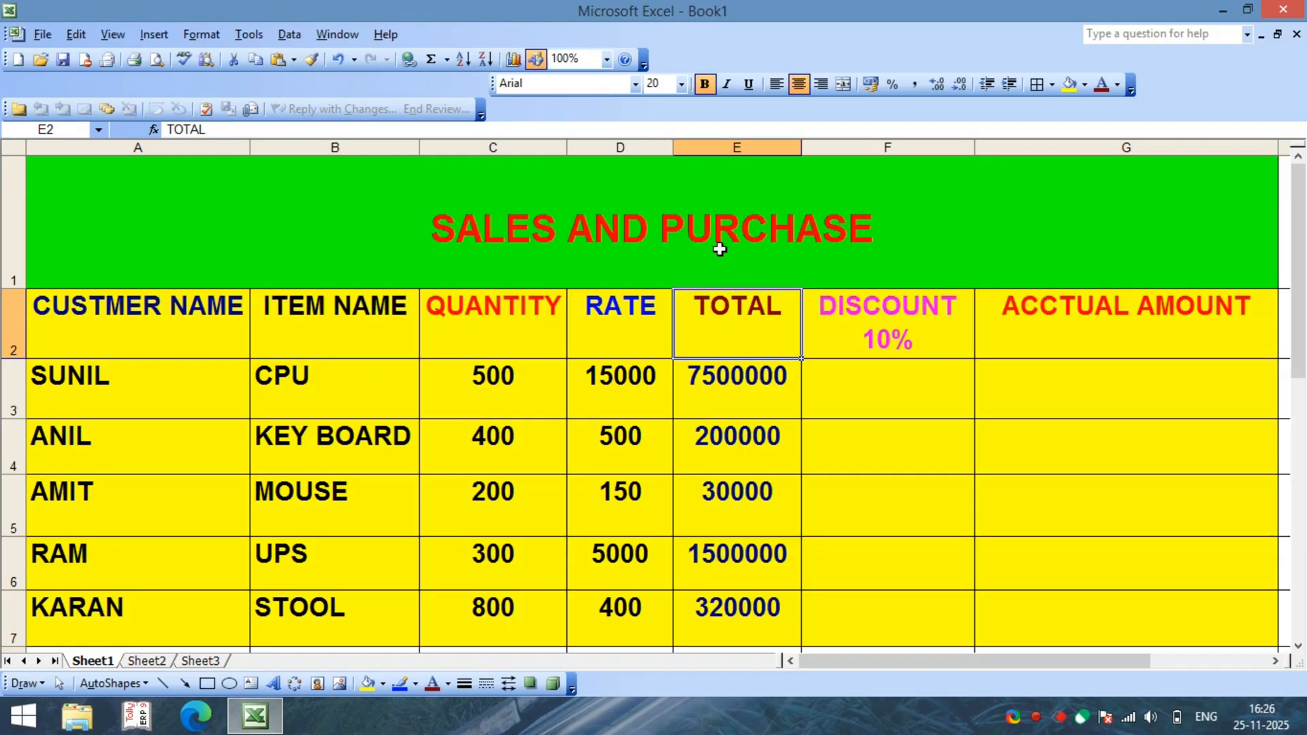
pyautogui.click(174, 395)
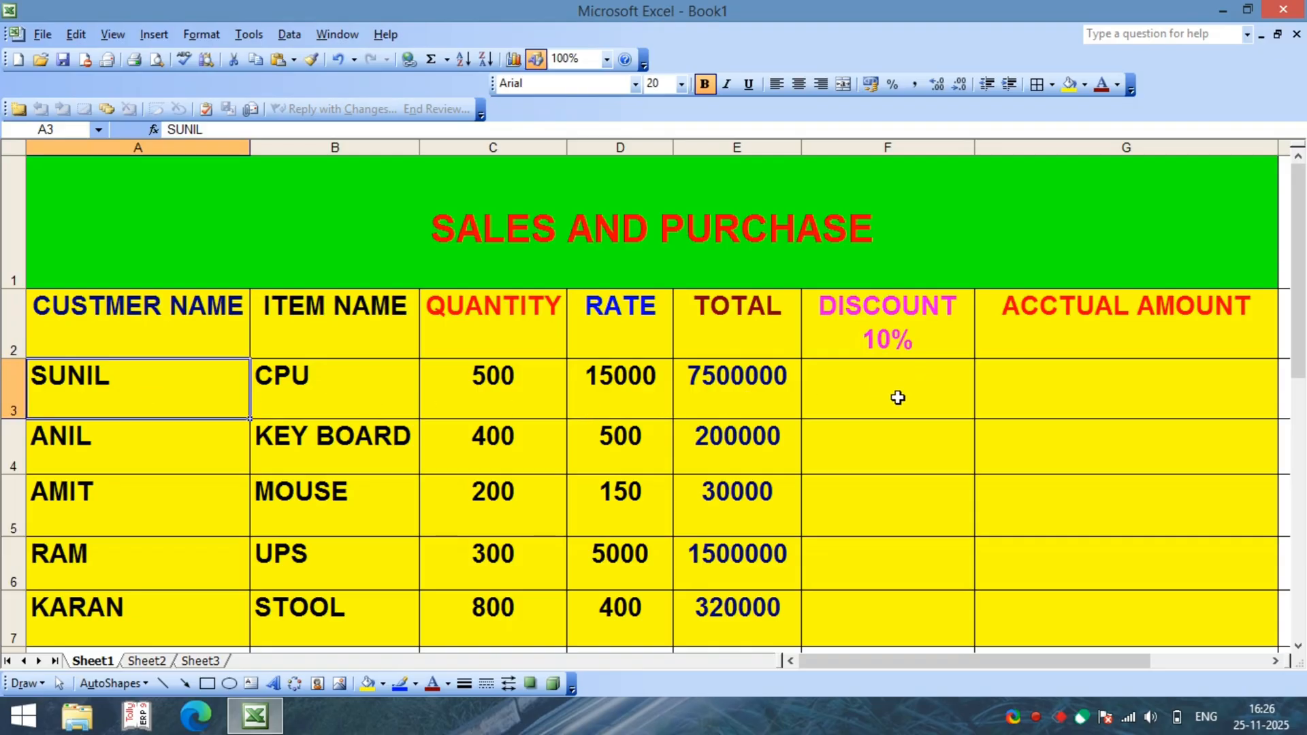
pyautogui.click(882, 452)
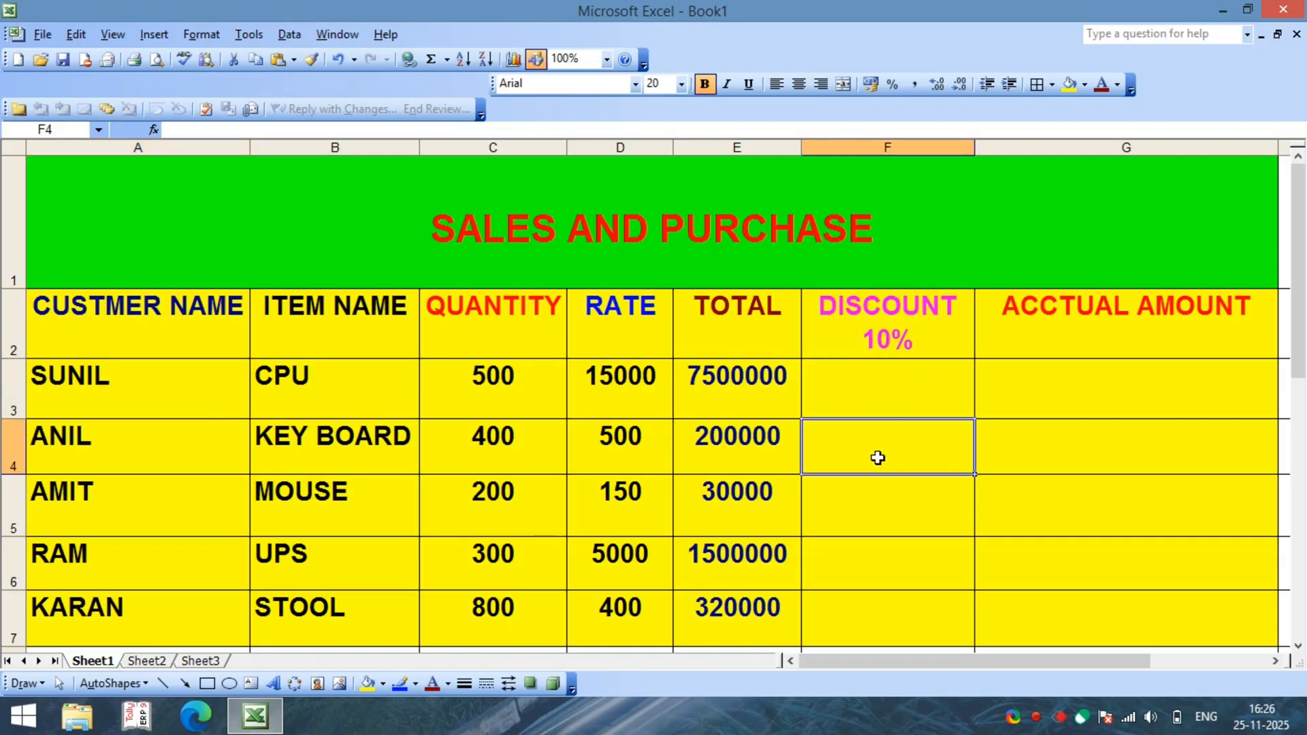
# Step: Calculate the CPU row's 10% discount in cell F3 with the formula =E3*10%
pyautogui.click(871, 386)
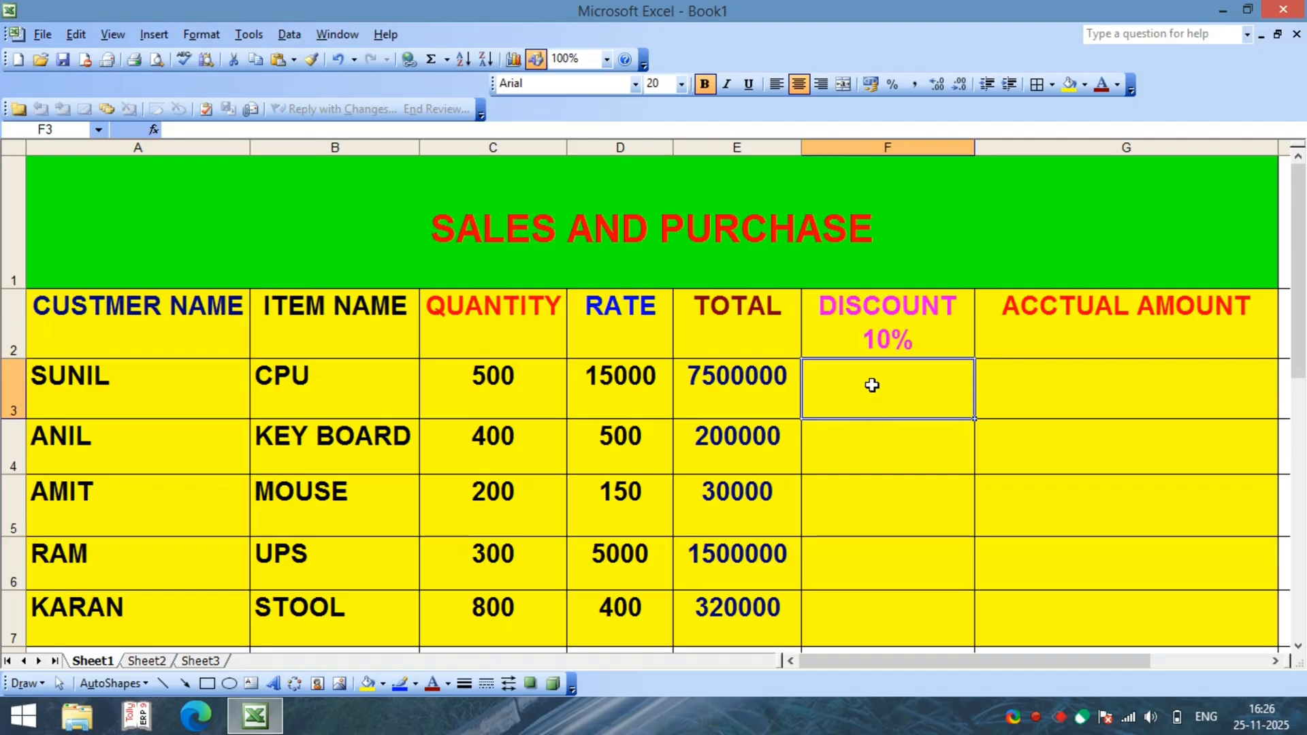
pyautogui.write('=')
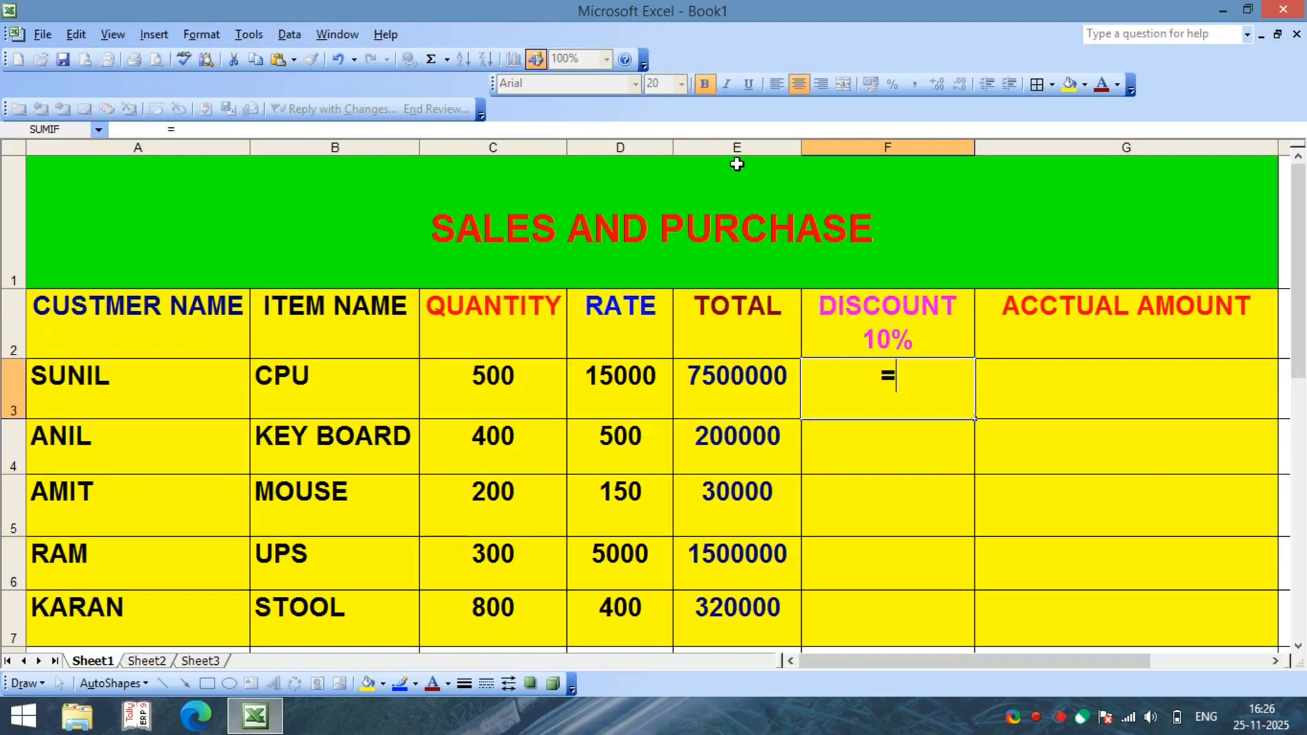
pyautogui.write('E')
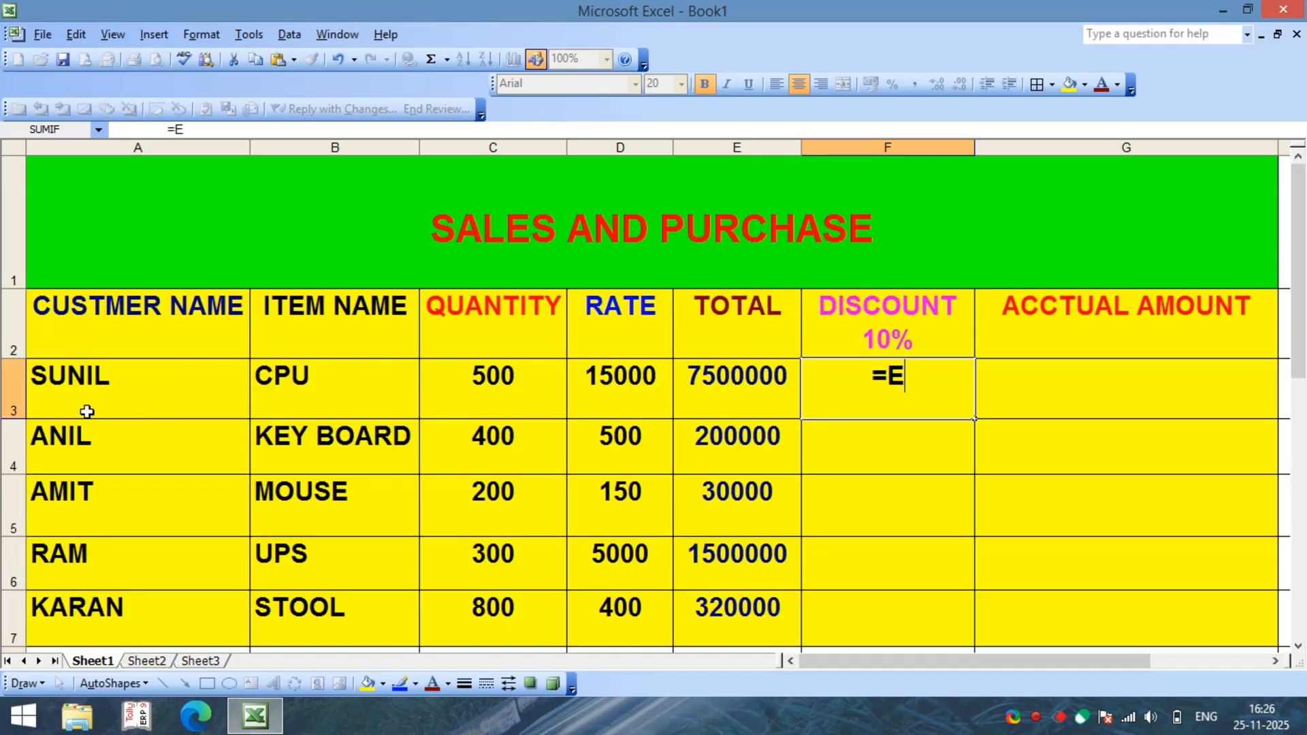
pyautogui.write('3')
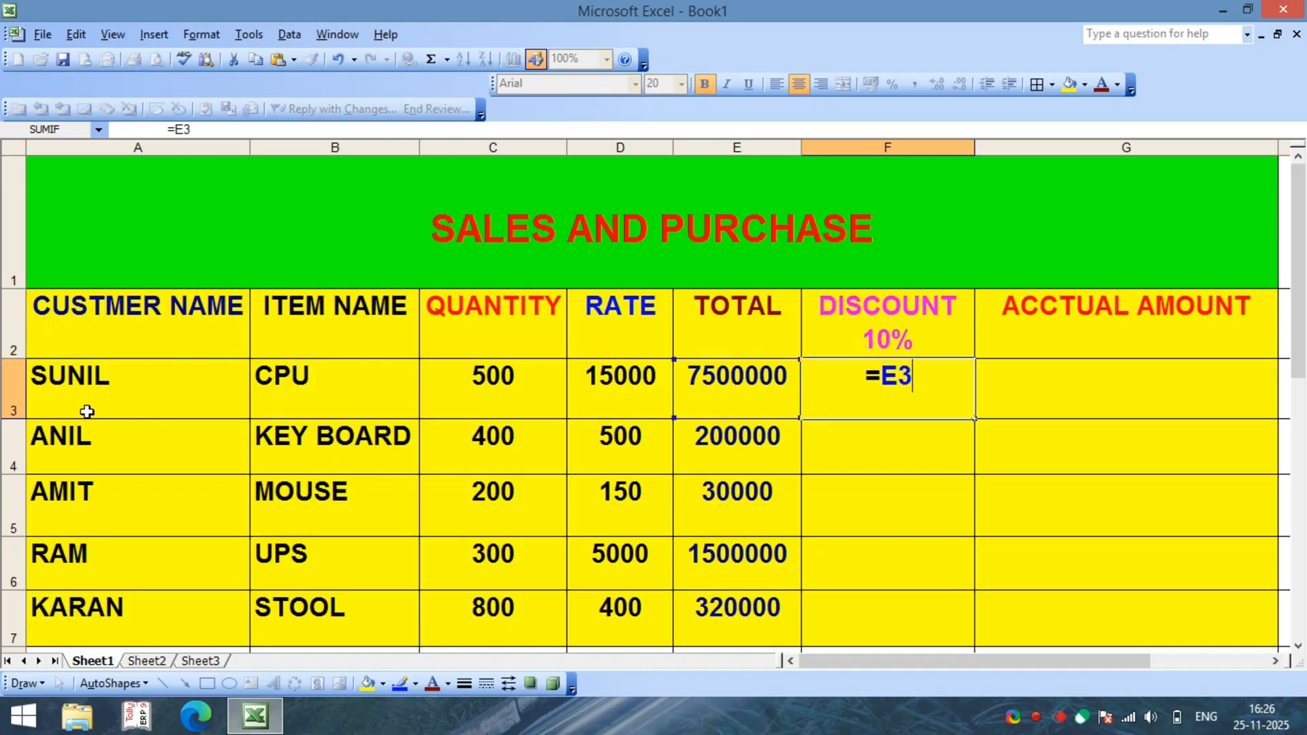
pyautogui.write('*')
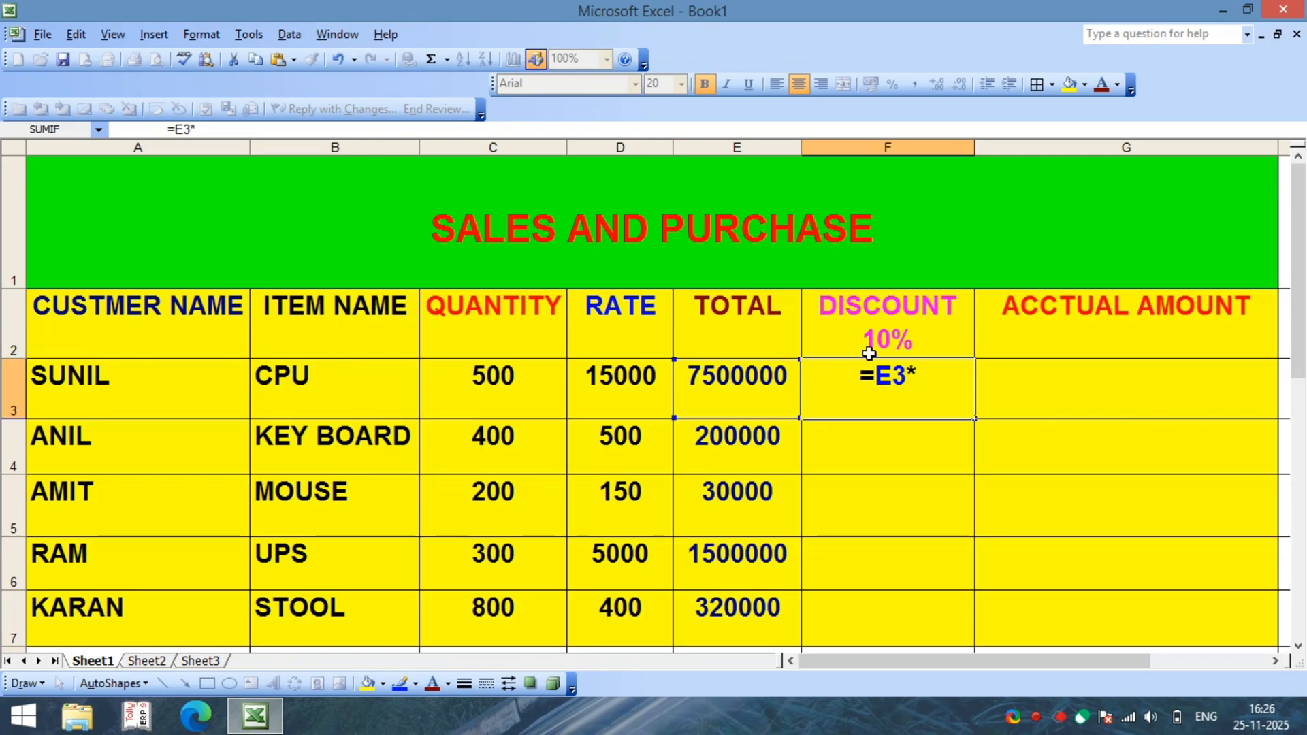
pyautogui.write('1')
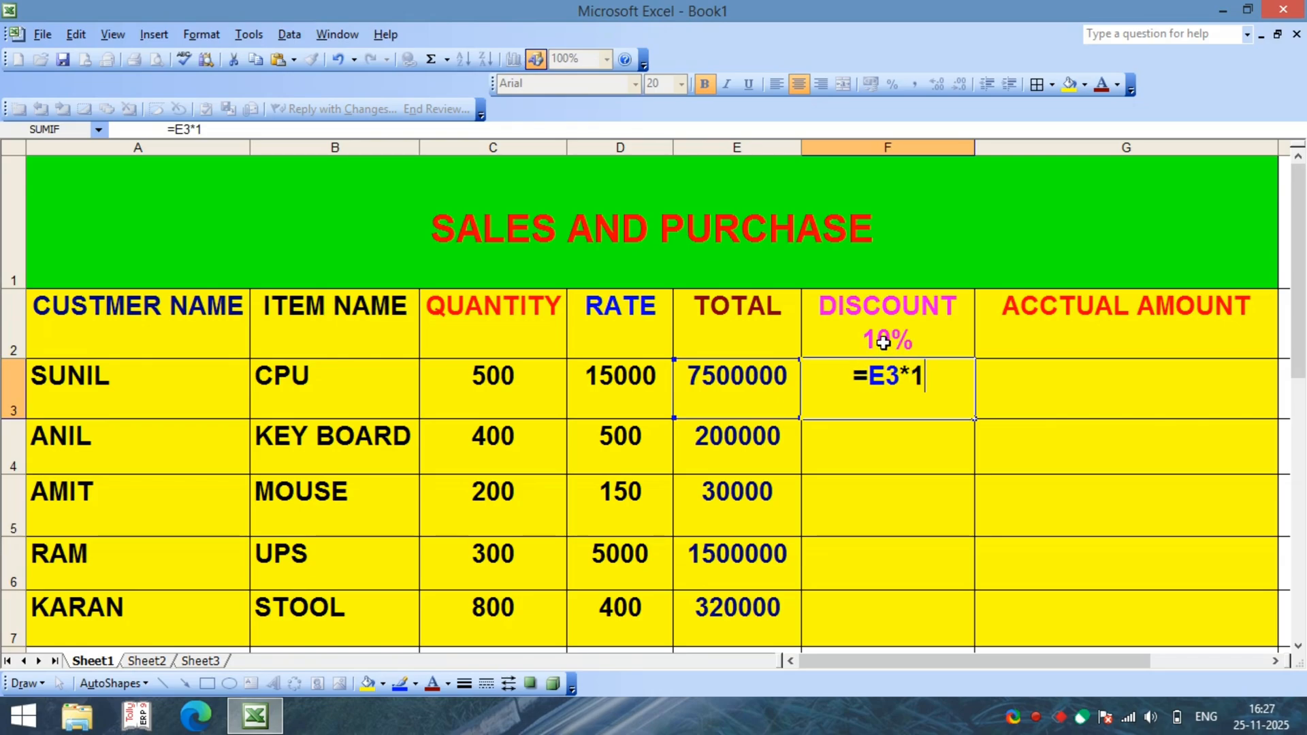
pyautogui.write('0%')
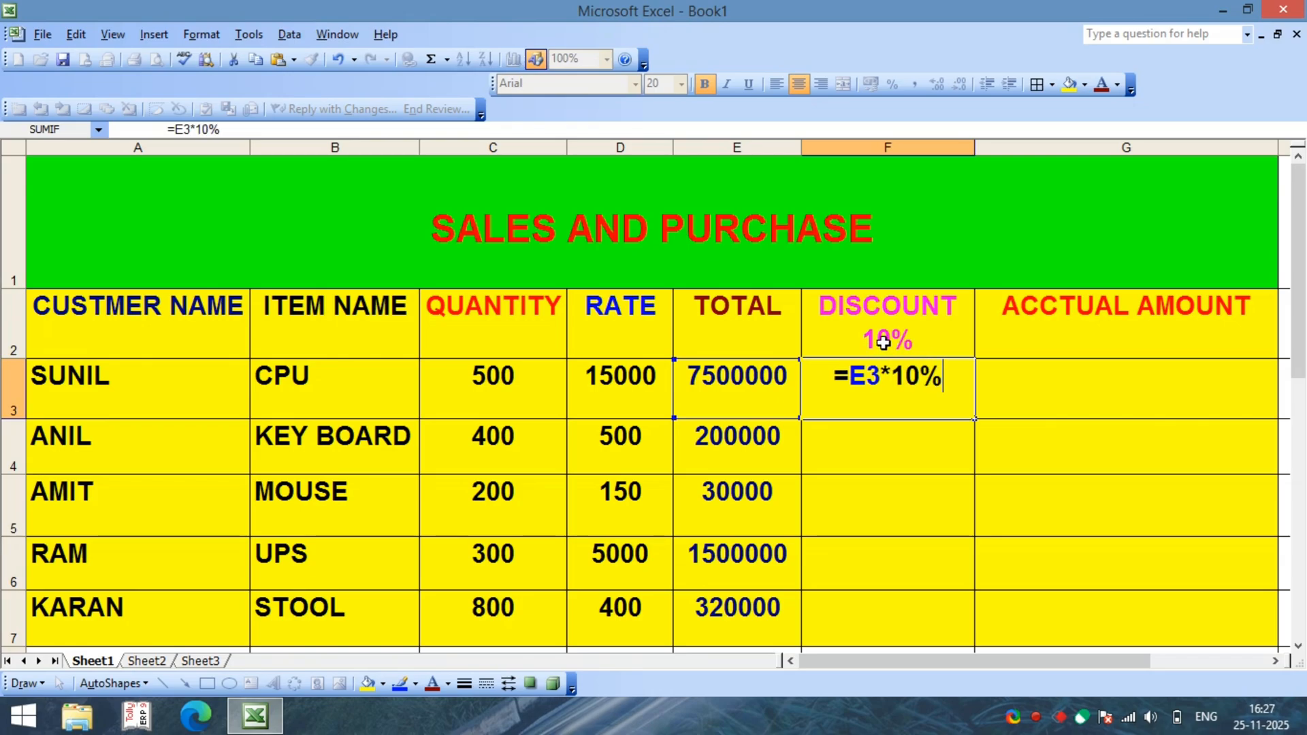
pyautogui.press('Return')
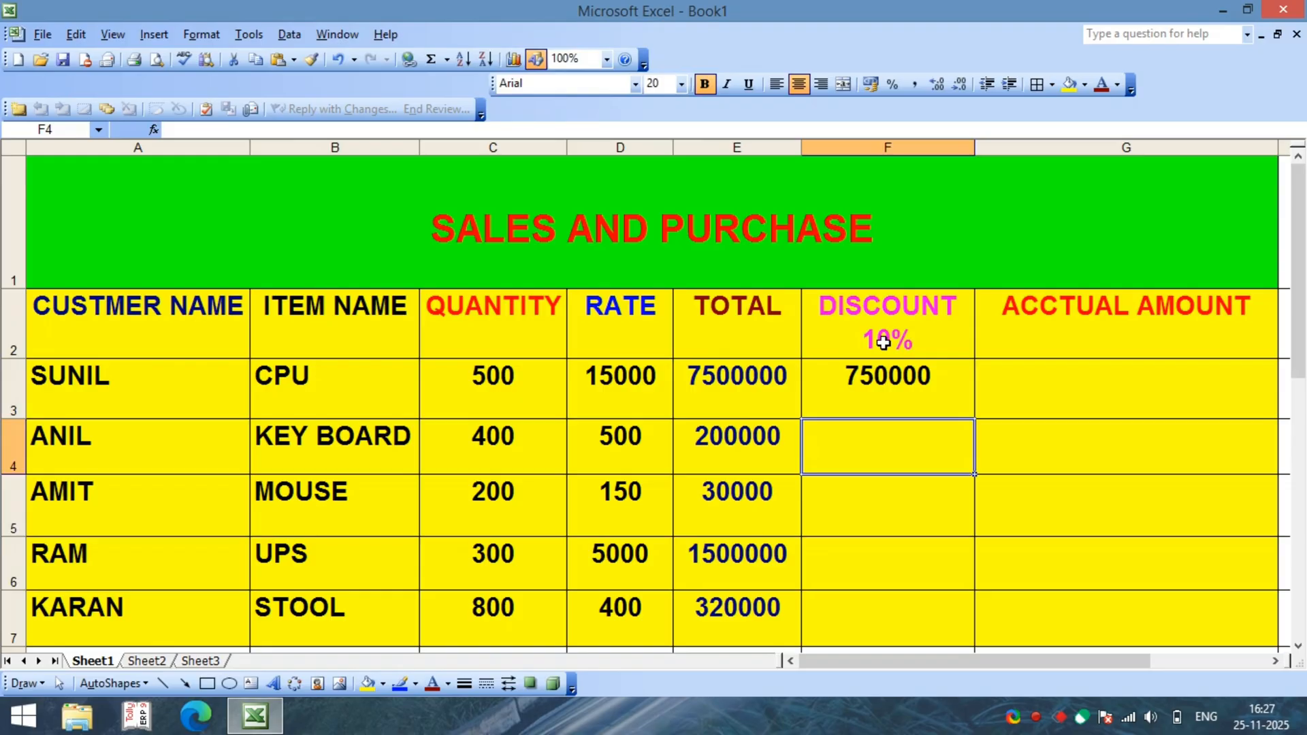
# Step: Fill the discount formula from F3 down to F7 for the remaining items
pyautogui.click(887, 382)
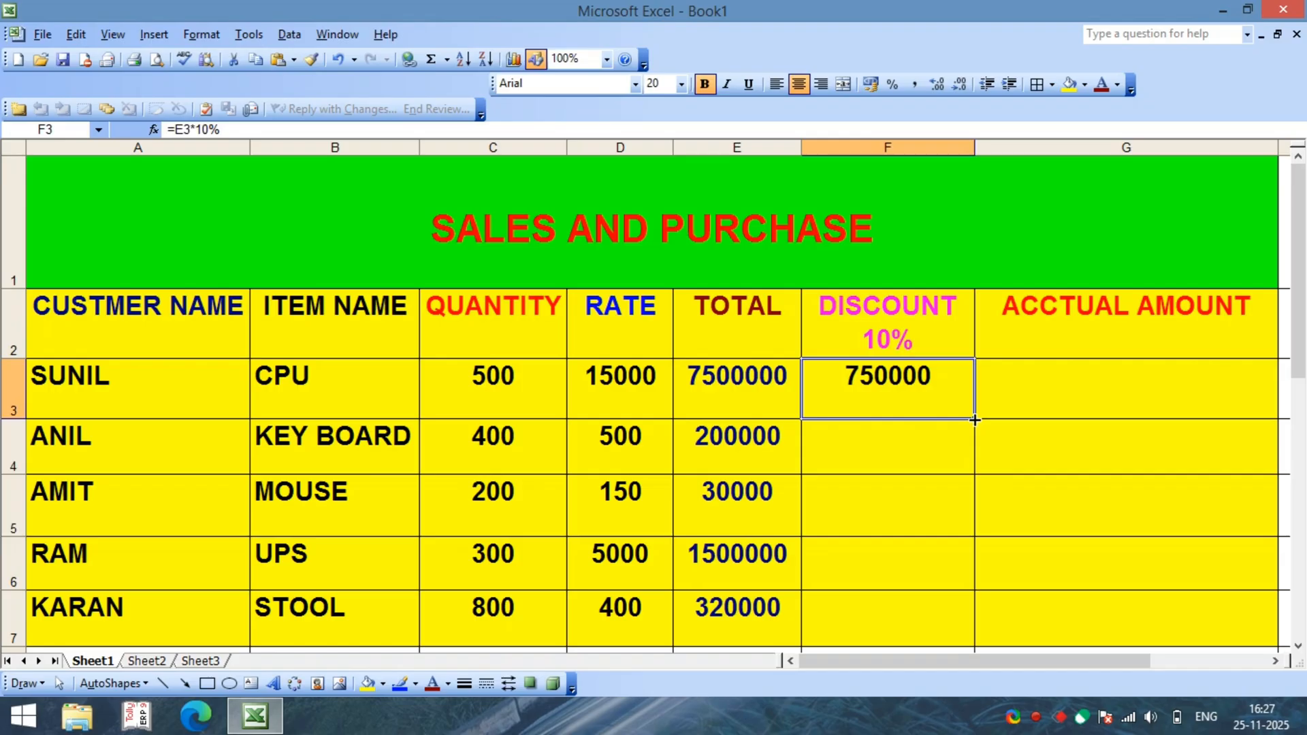
pyautogui.moveTo(976, 420); pyautogui.dragTo(982, 620)
pyautogui.click(942, 479)
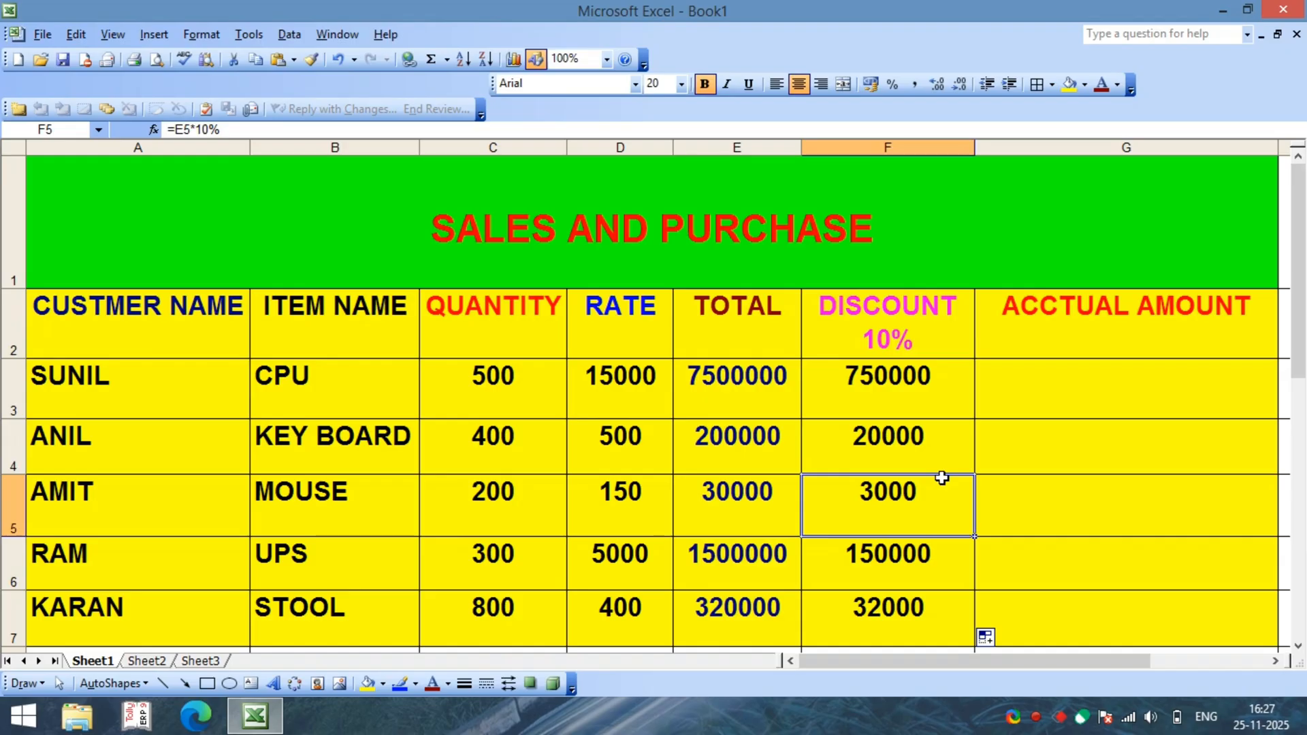
# Step: Examine the TOTAL and DISCOUNT 10% columns and the empty ACCTUAL AMOUNT cells to identify the references for the actual amount
pyautogui.click(923, 403)
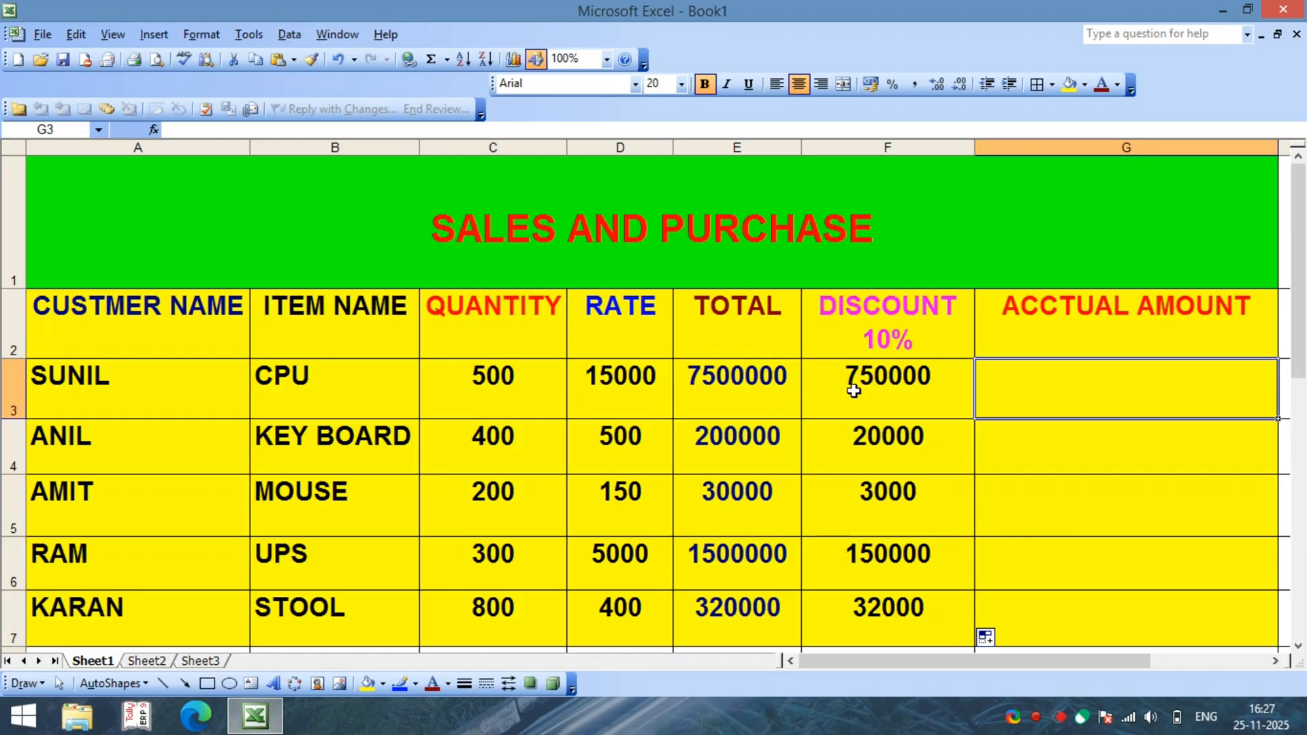
pyautogui.click(753, 334)
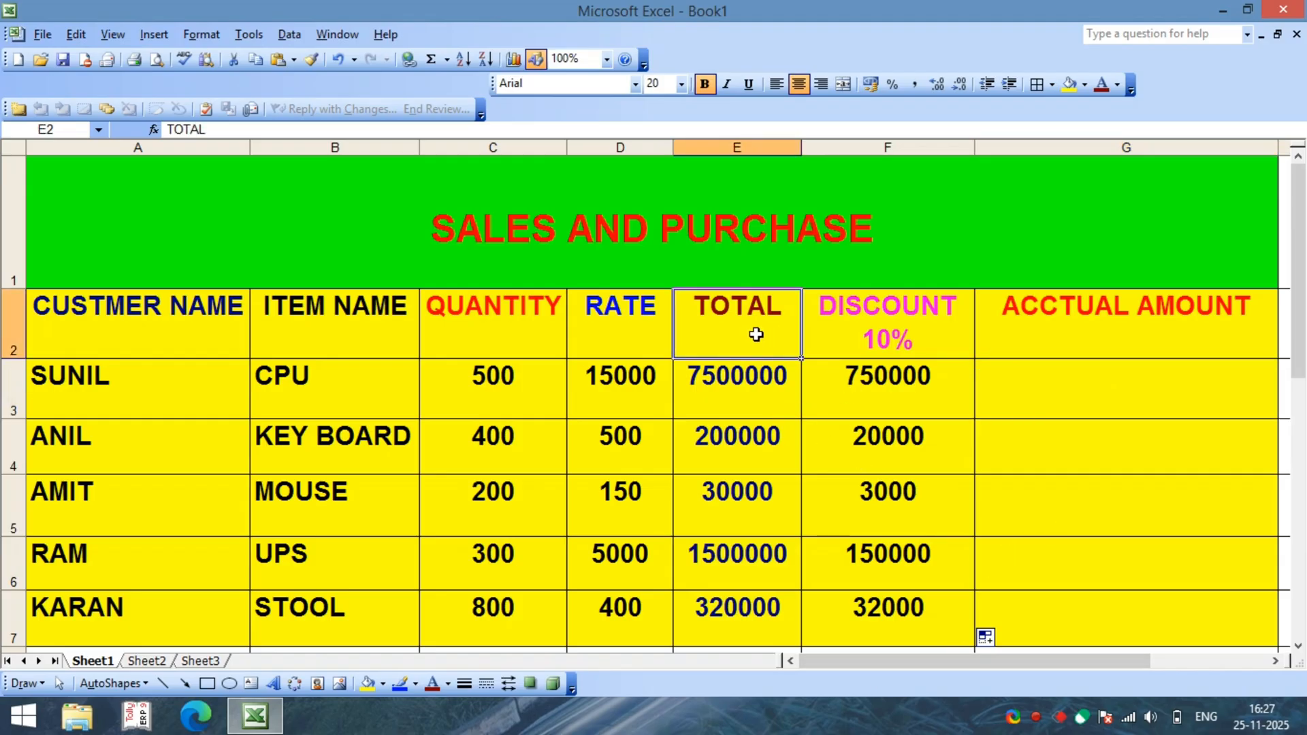
pyautogui.click(844, 335)
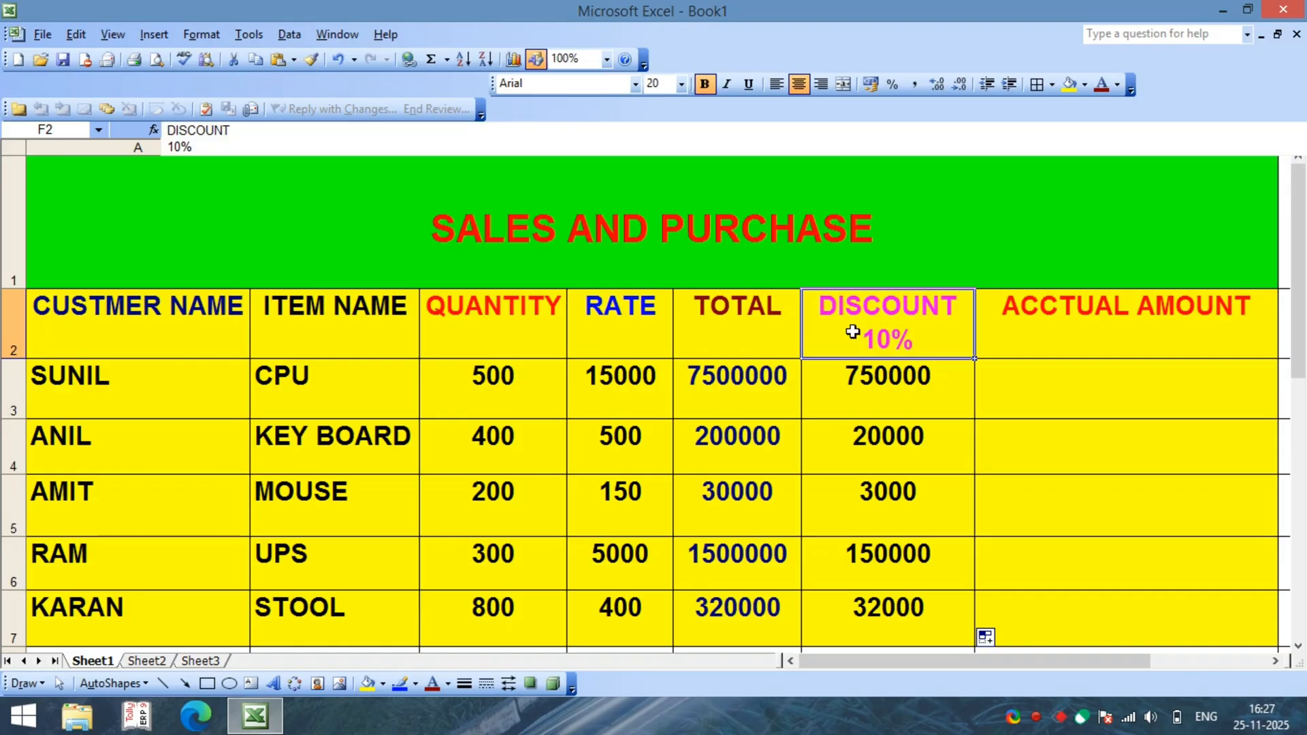
pyautogui.click(712, 342)
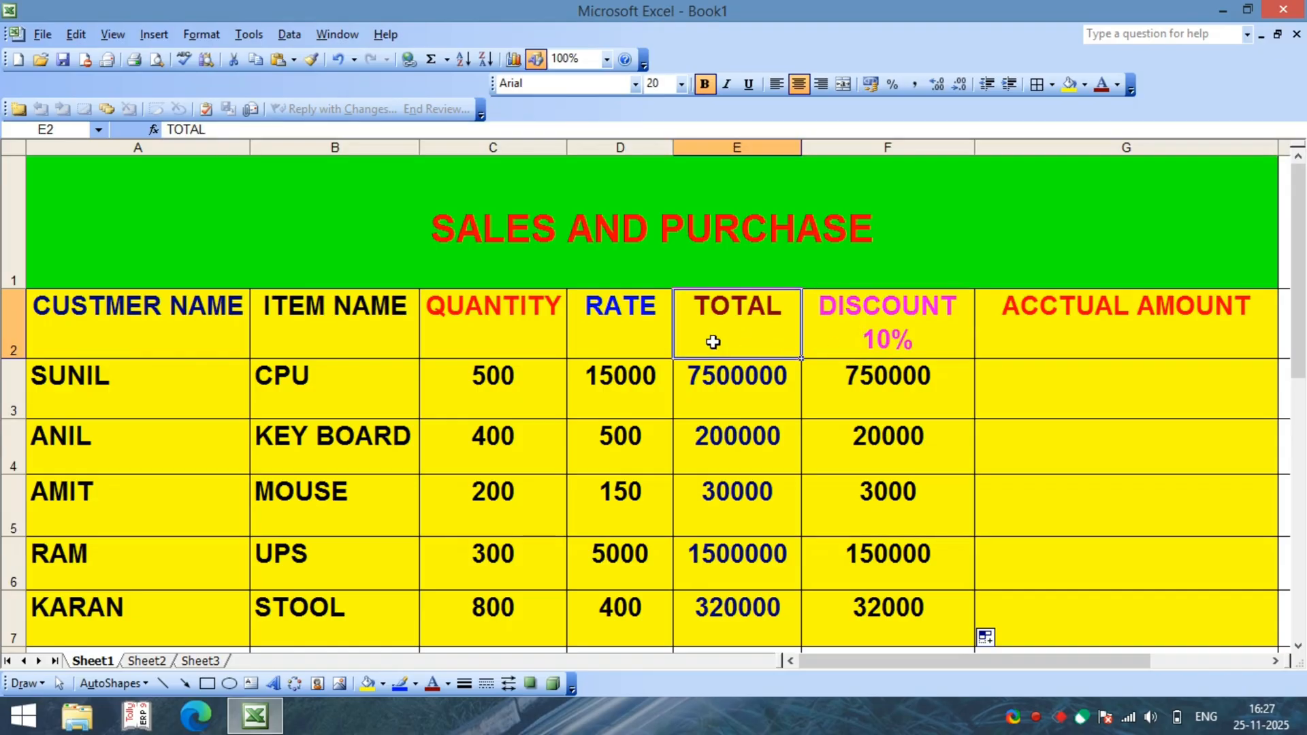
pyautogui.click(864, 347)
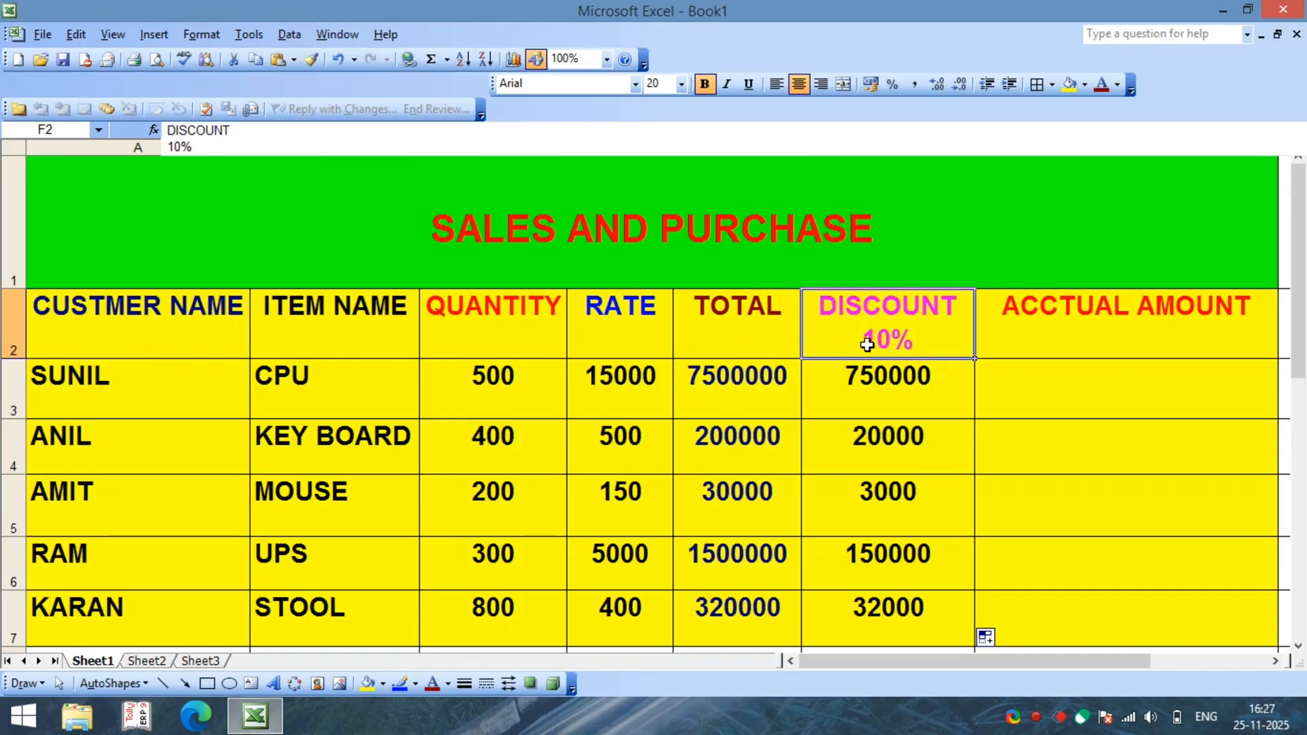
pyautogui.click(1086, 381)
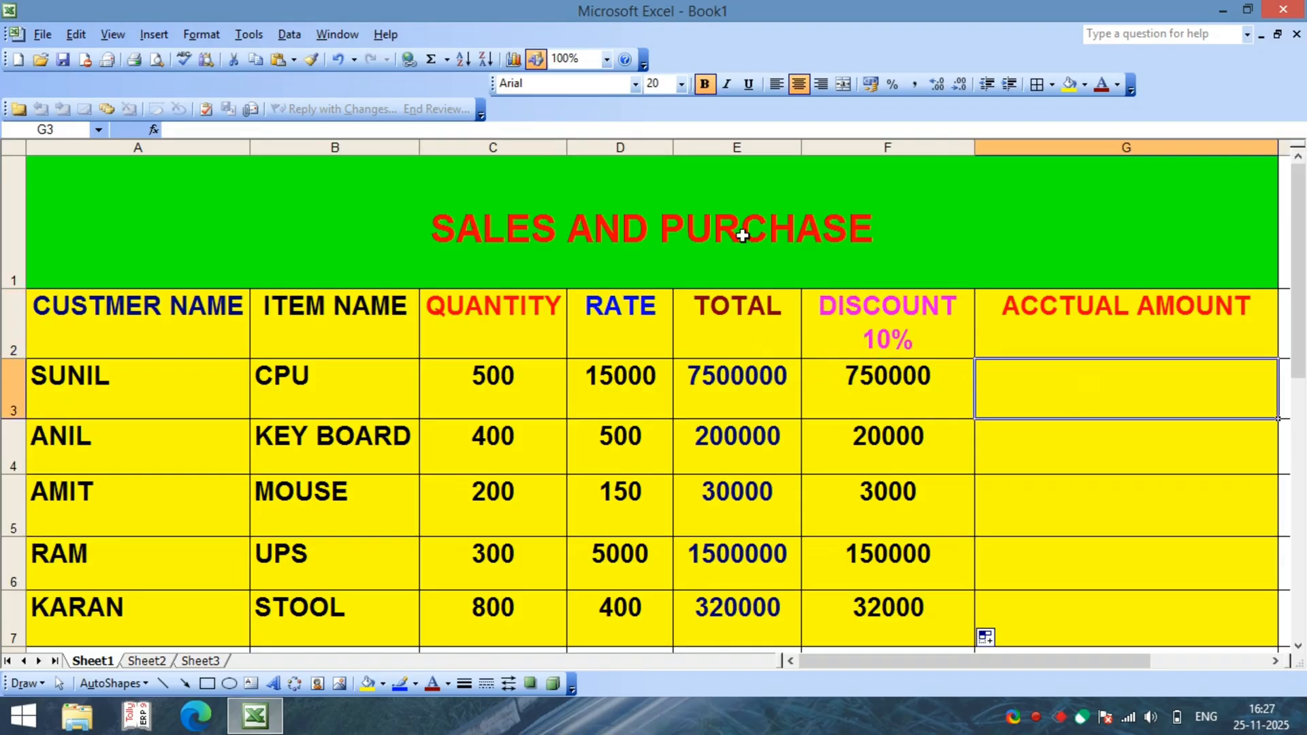
pyautogui.click(731, 314)
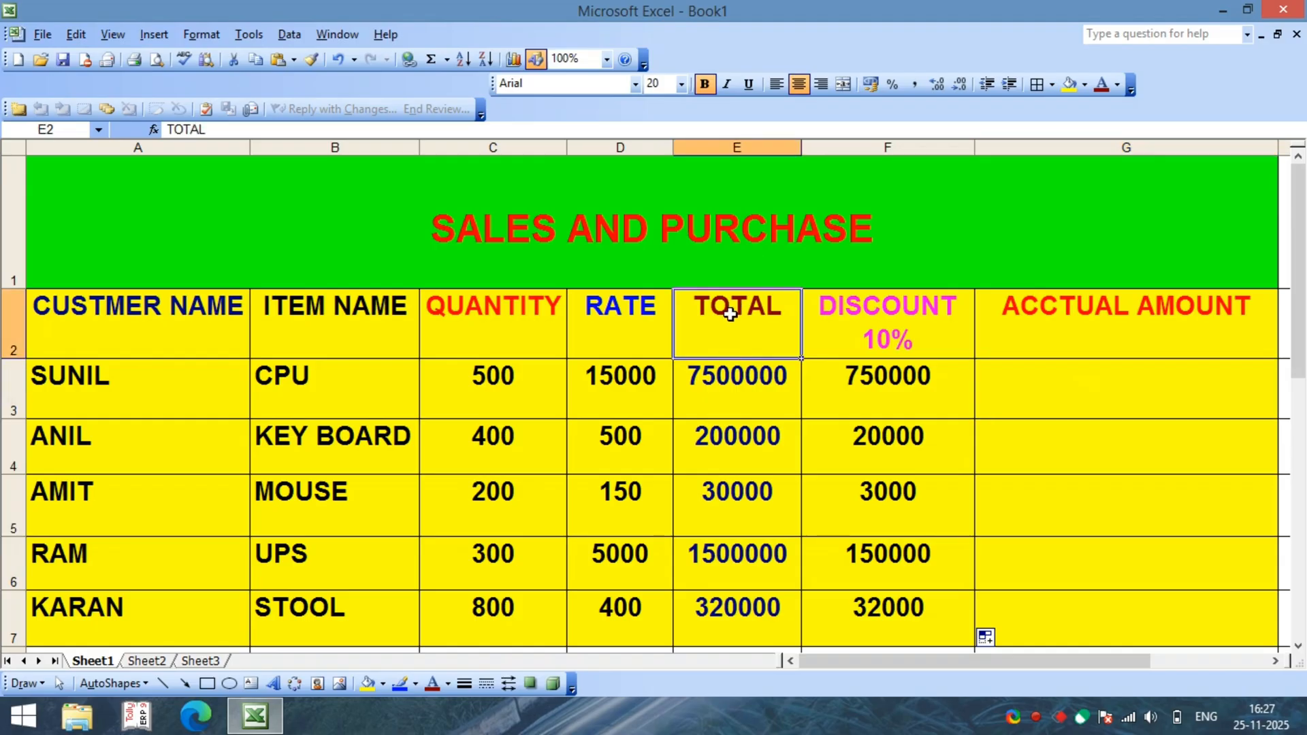
pyautogui.click(897, 344)
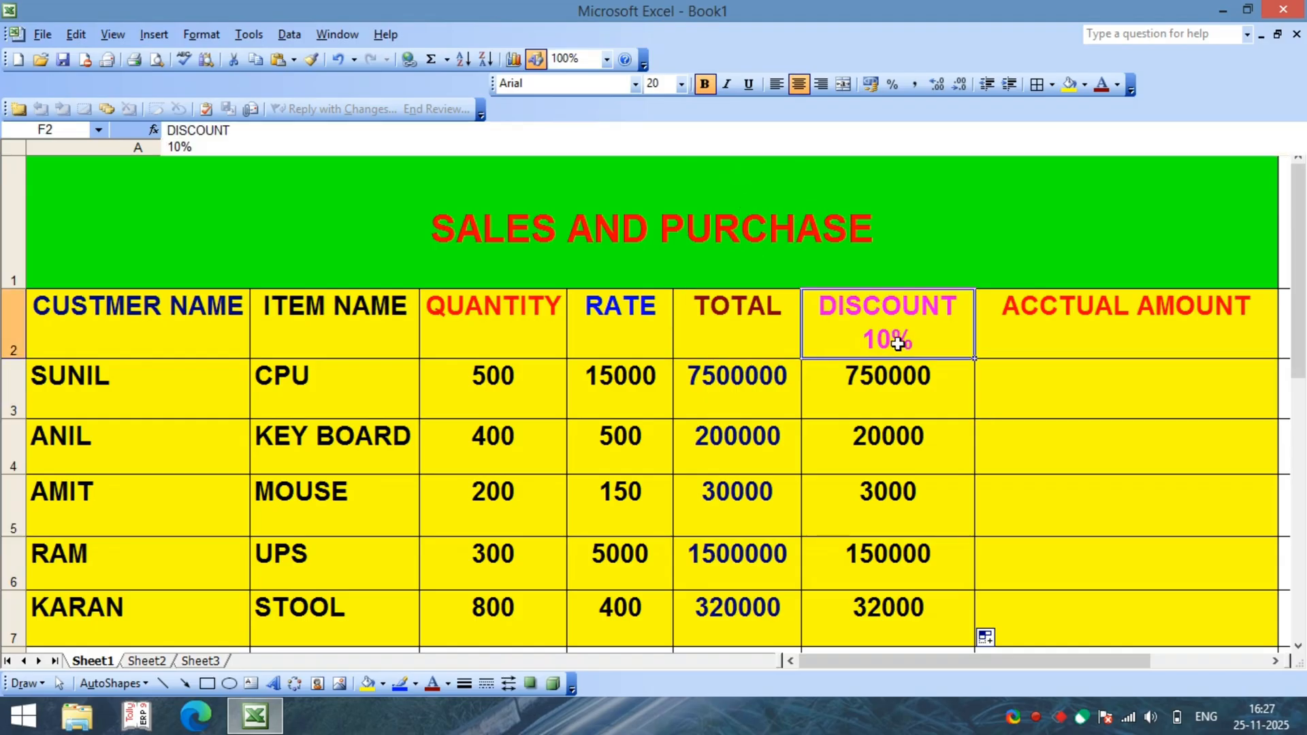
pyautogui.click(912, 435)
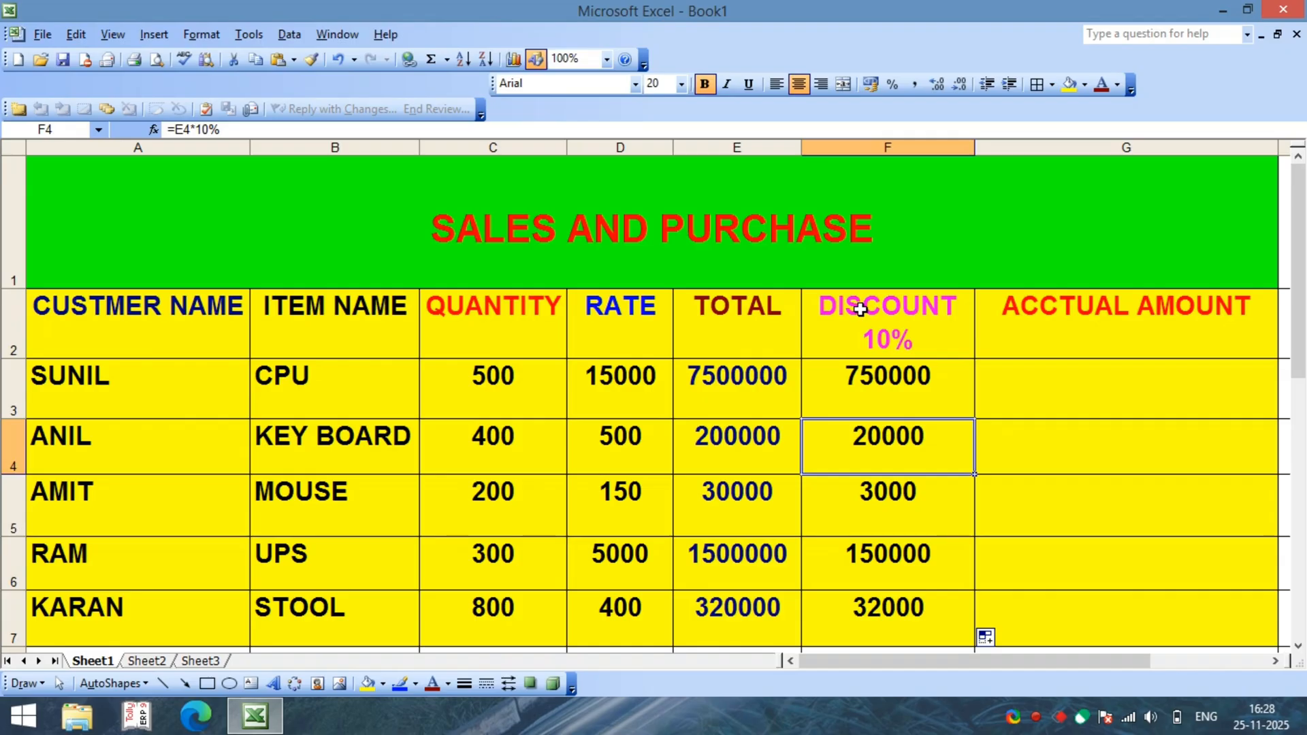
pyautogui.click(739, 426)
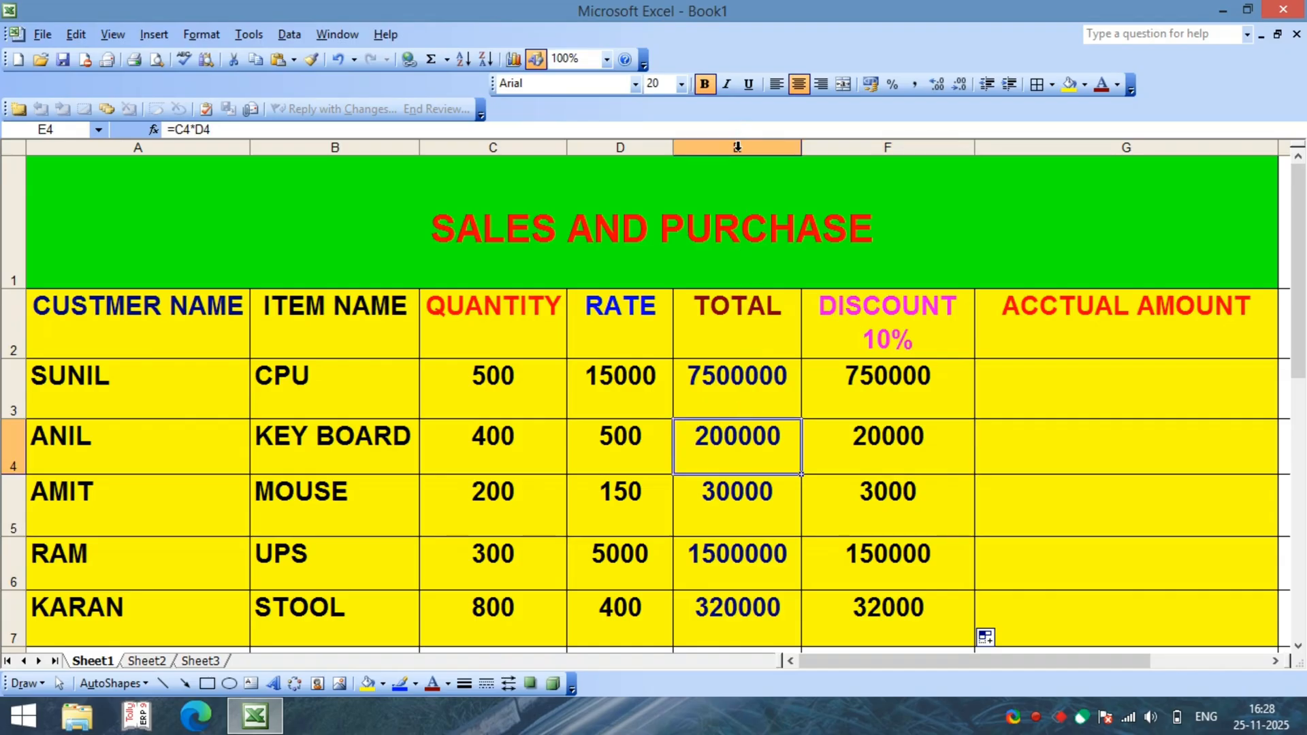
pyautogui.click(923, 469)
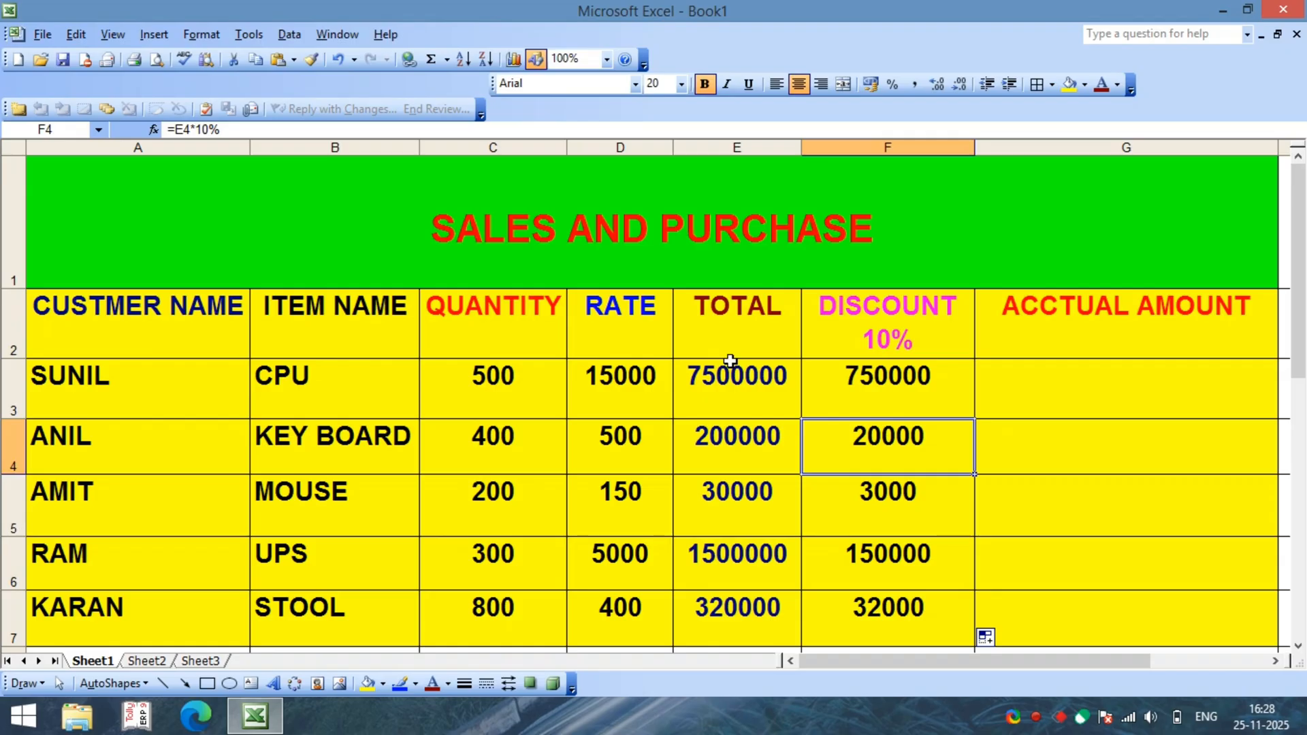
pyautogui.click(1096, 389)
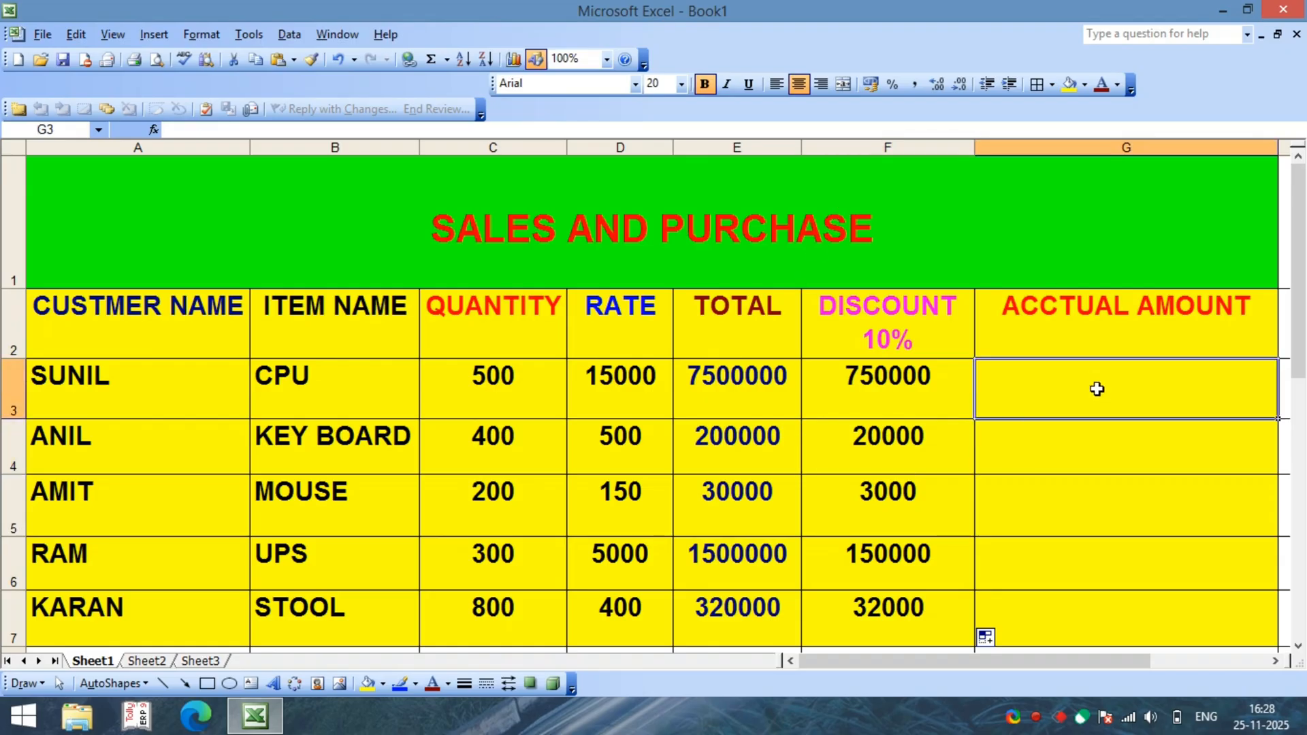
pyautogui.click(1073, 439)
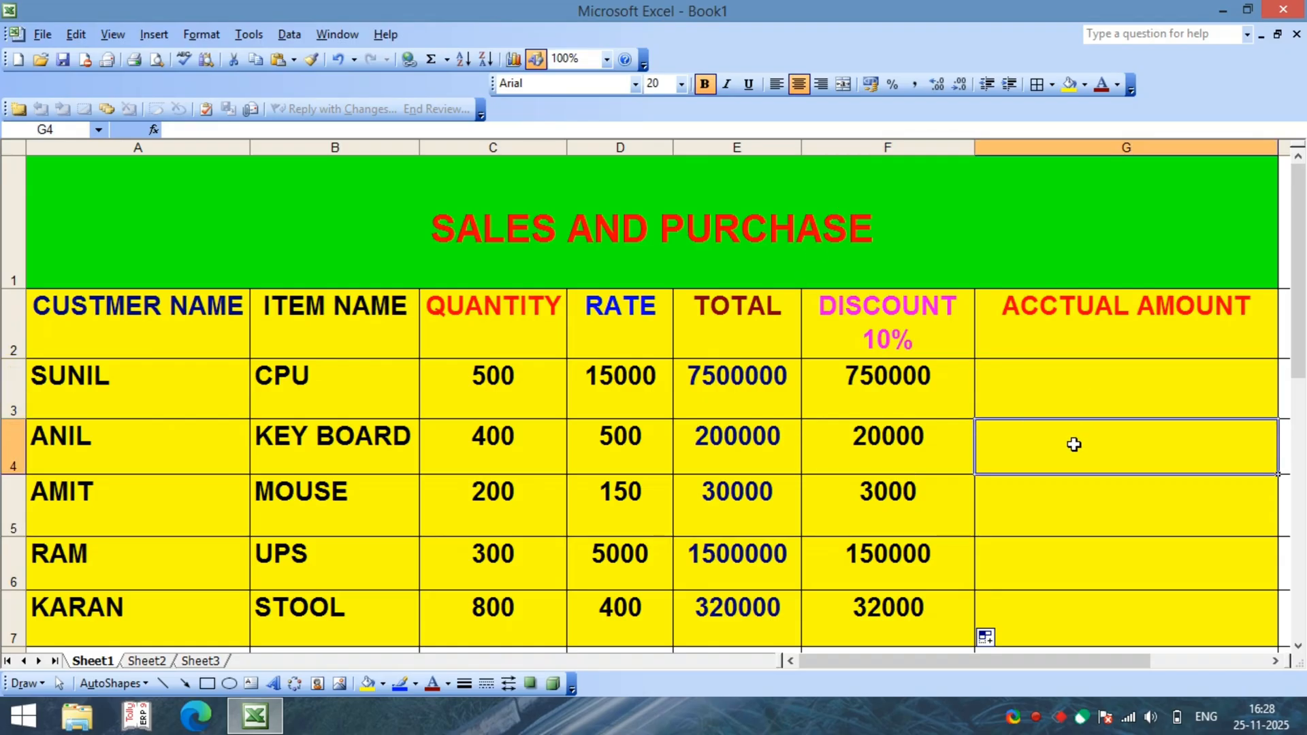
# Step: Calculate the CPU row's actual amount in cell G3 with the formula =E3-F3
pyautogui.click(1058, 393)
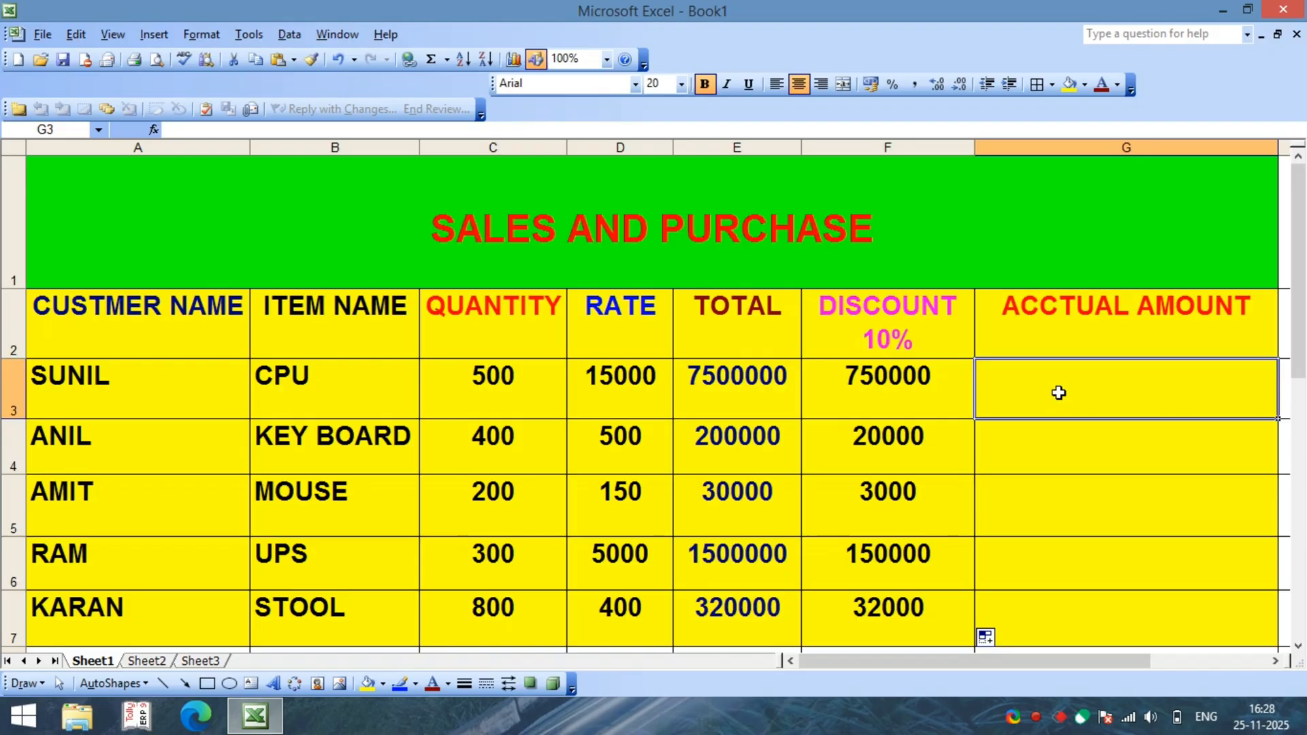
pyautogui.write('=')
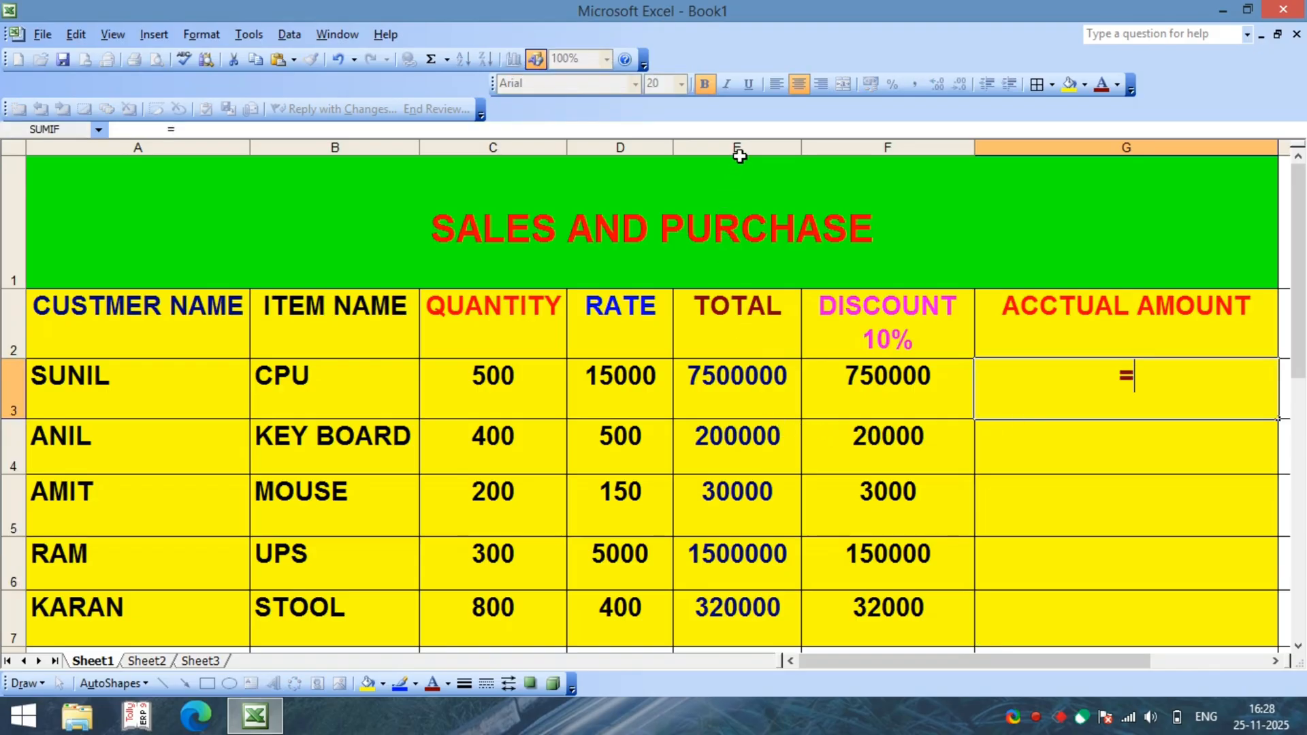
pyautogui.write('E3')
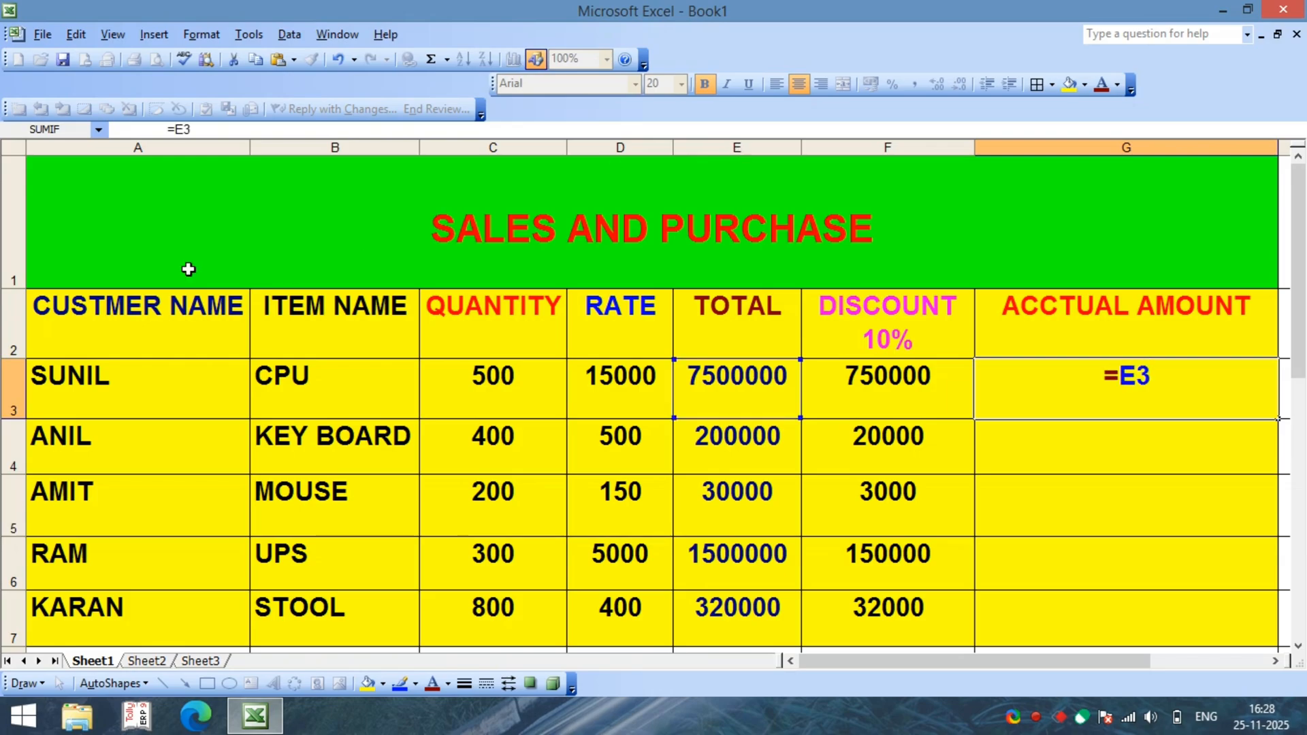
pyautogui.write('-')
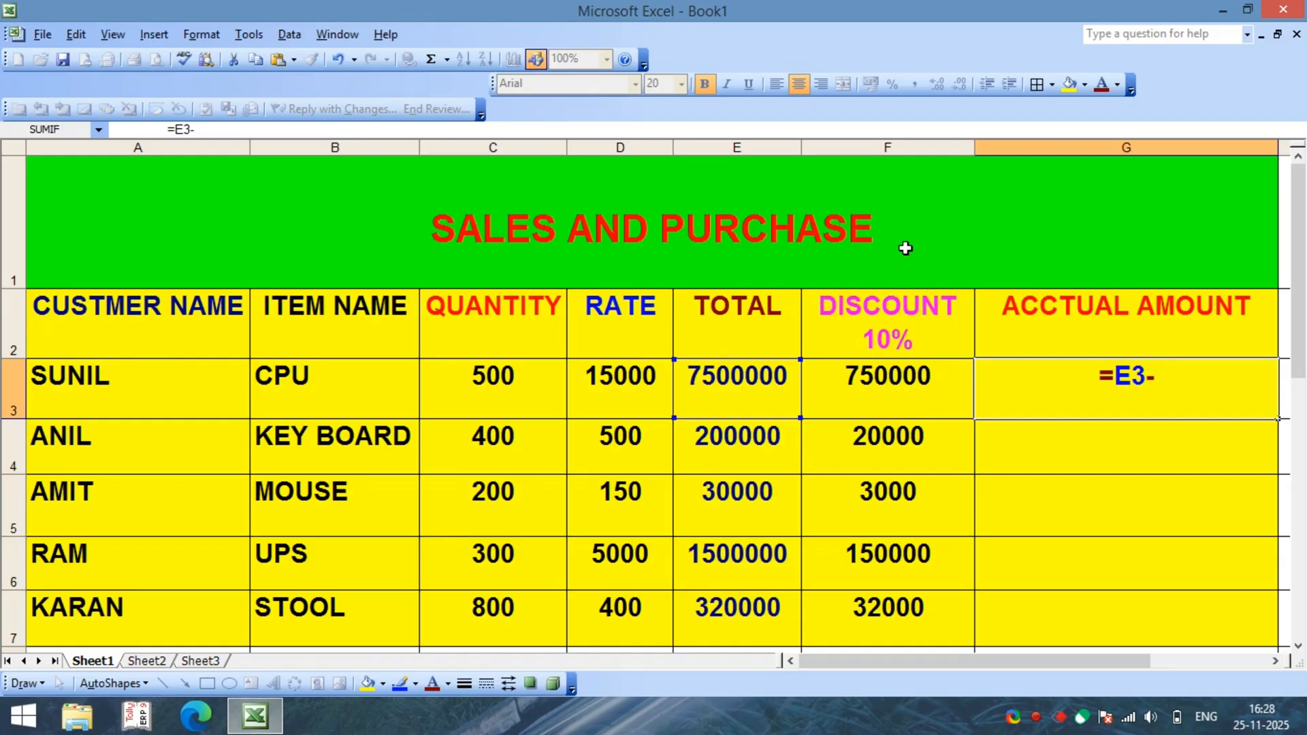
pyautogui.write('F3')
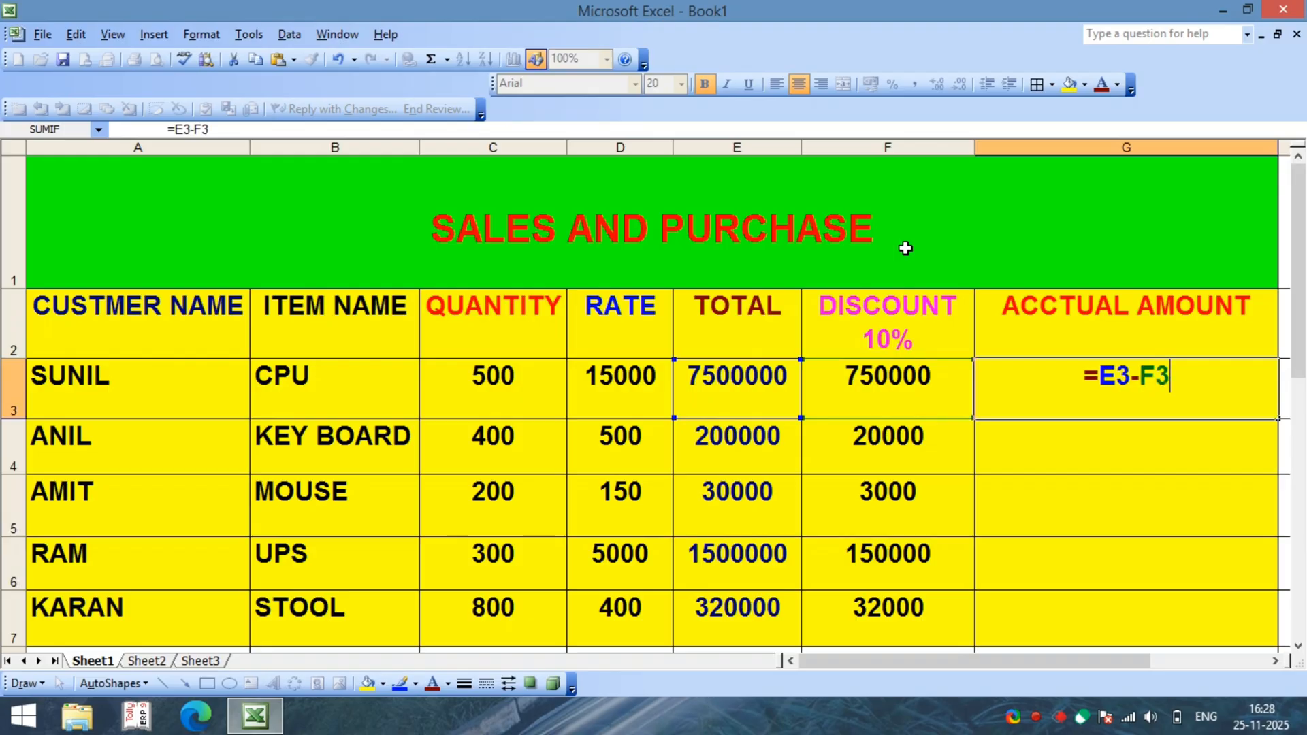
pyautogui.press('Return')
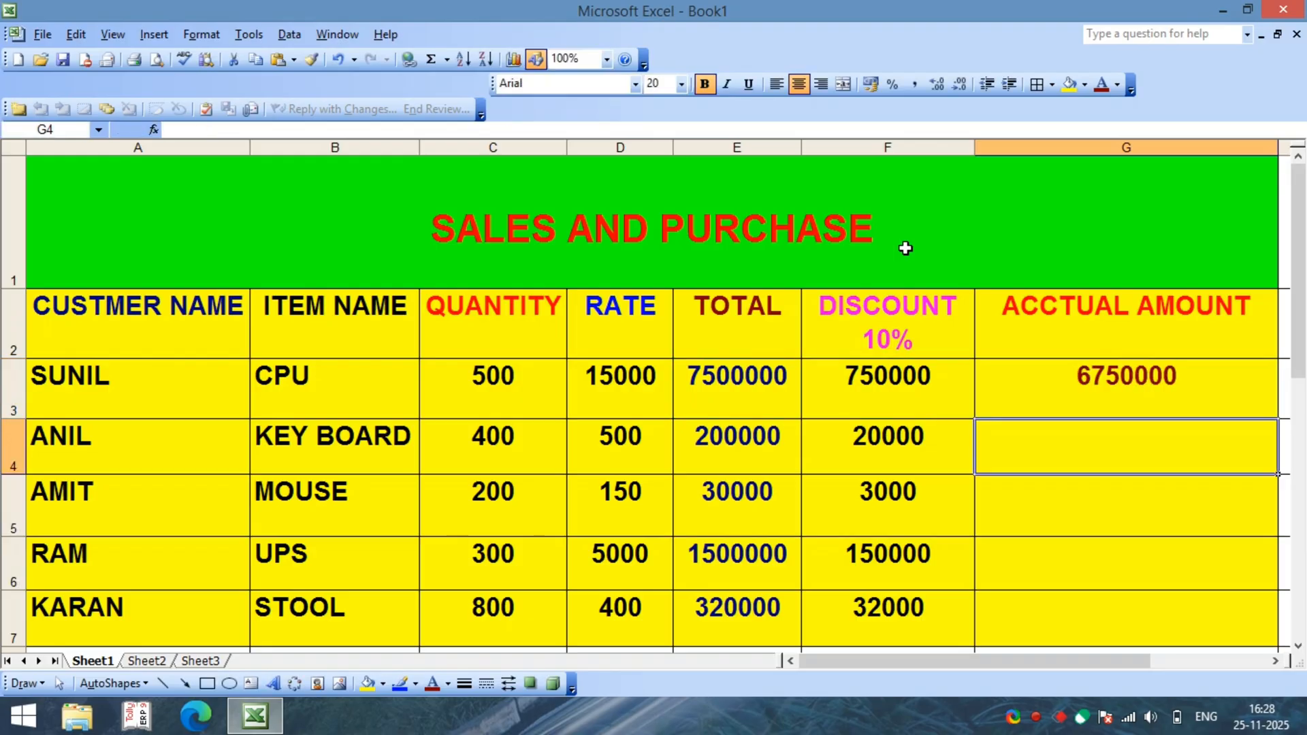
# Step: Fill the actual amount formula from G3 down to G7 for the remaining items
pyautogui.click(1054, 382)
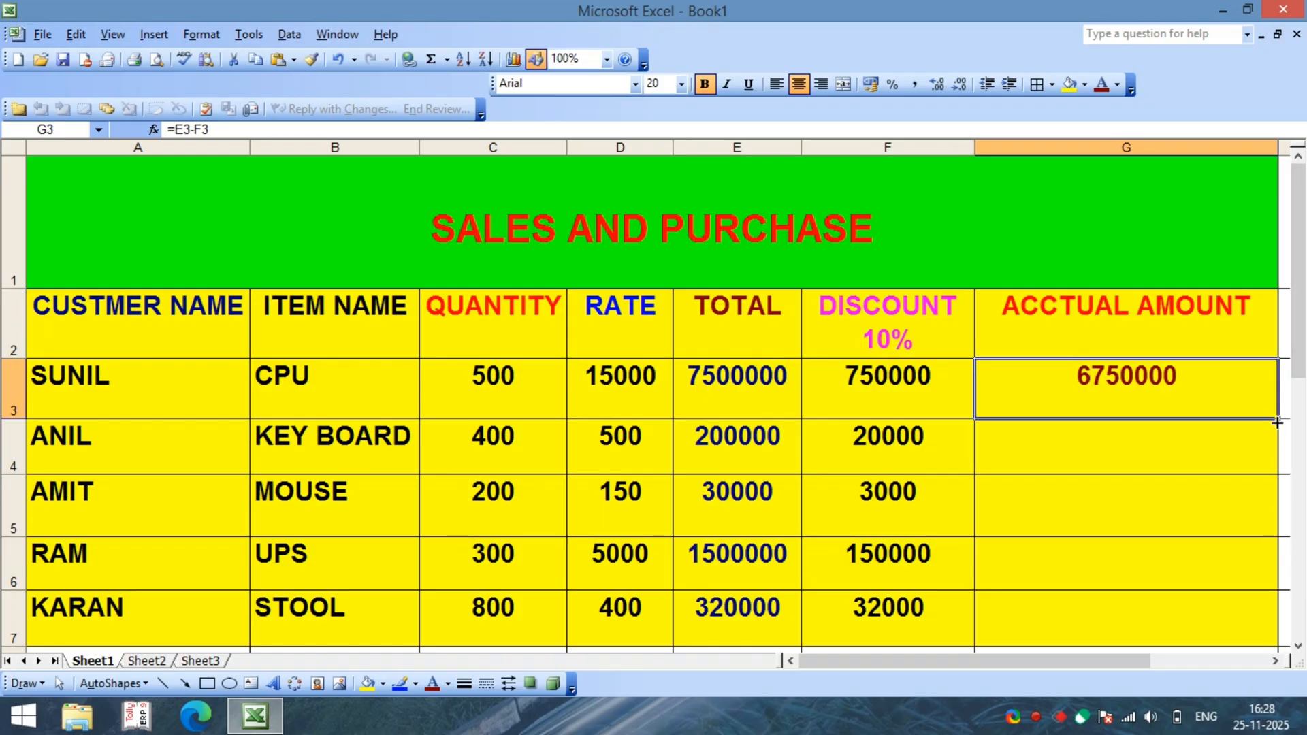
pyautogui.moveTo(1277, 422); pyautogui.dragTo(1275, 627)
pyautogui.click(1194, 513)
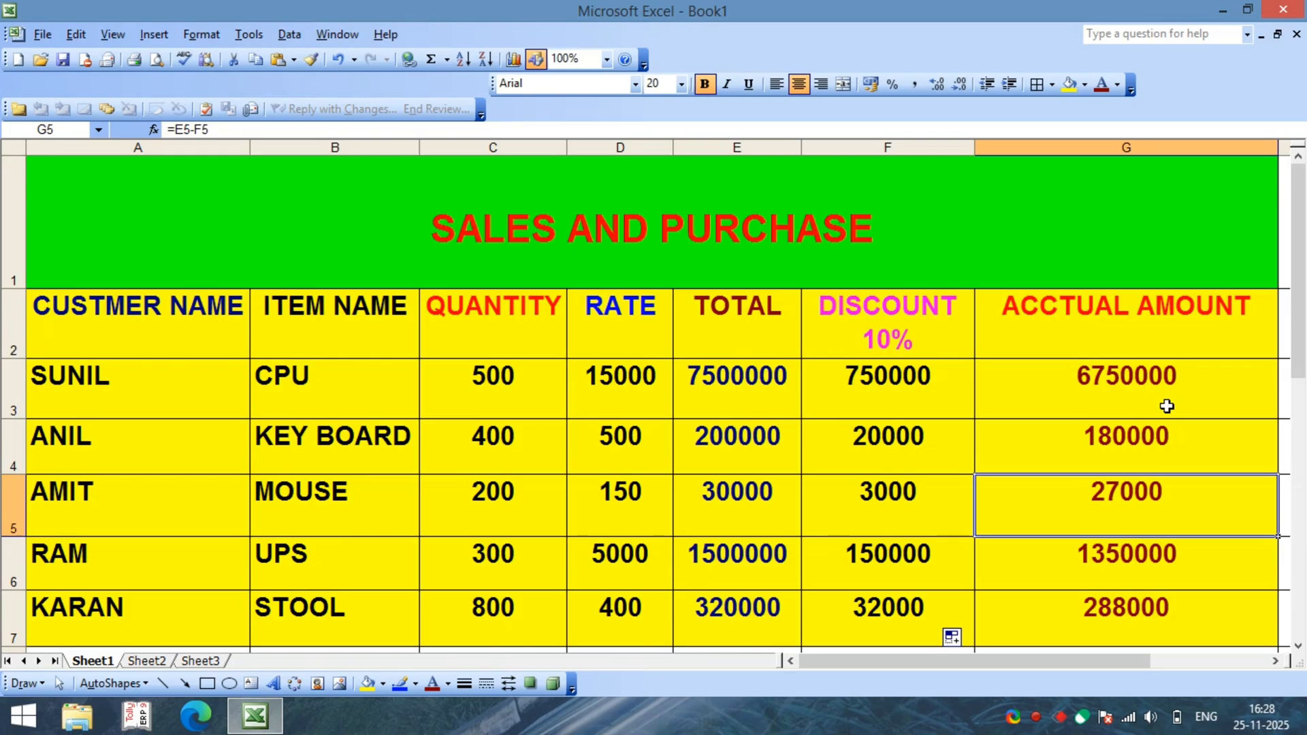
# Step: Clear the actual amount formulas from cells G3 to G7
pyautogui.click(1140, 379)
pyautogui.moveTo(1141, 379); pyautogui.dragTo(1140, 599)
pyautogui.press('Delete')
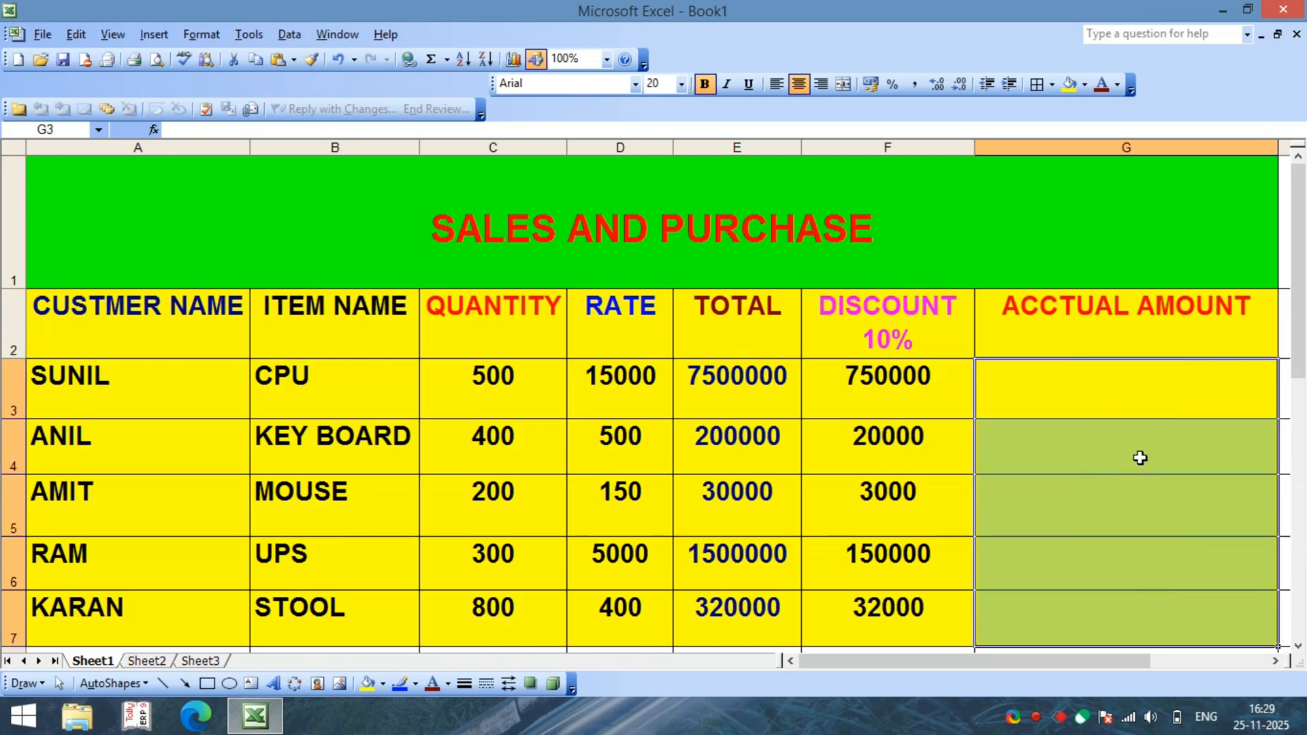
# Step: Review the TOTAL and DISCOUNT 10% headings and the CPU row's cells E3 and F3 before re-entering the actual amount formula
pyautogui.click(1114, 400)
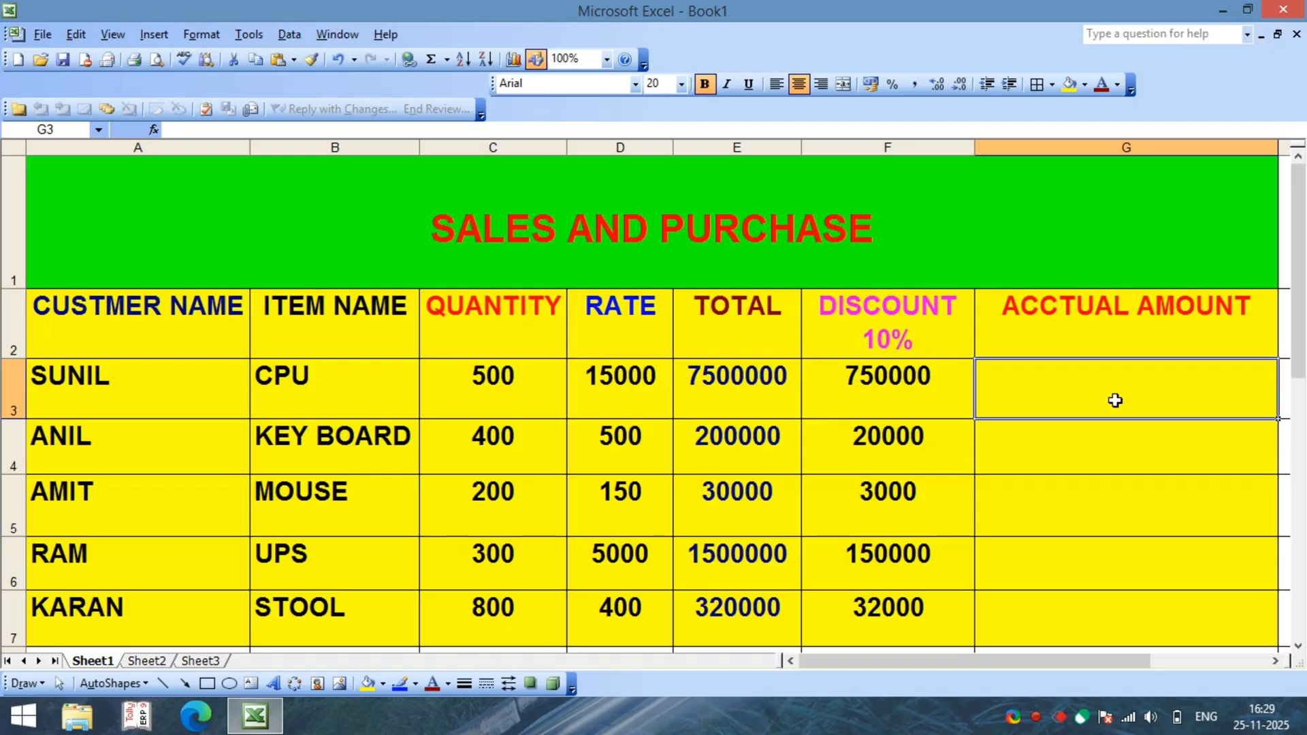
pyautogui.click(742, 334)
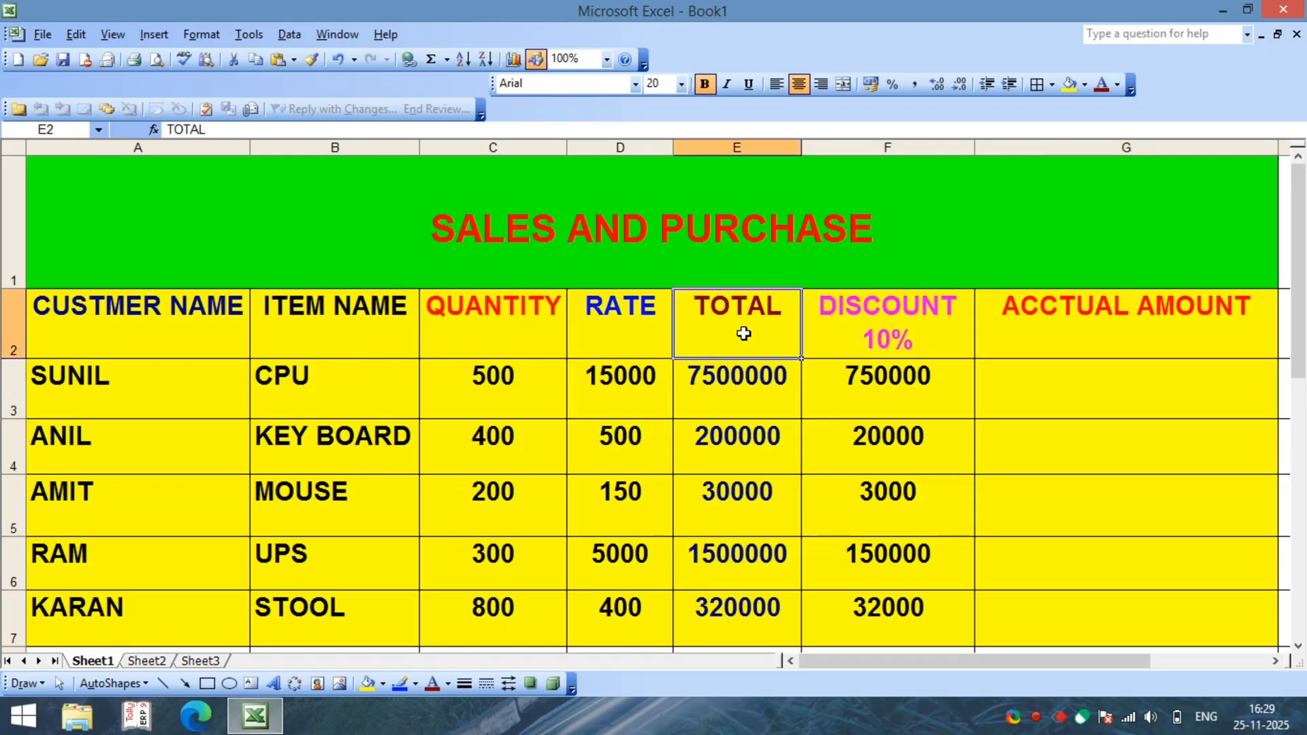
pyautogui.click(898, 326)
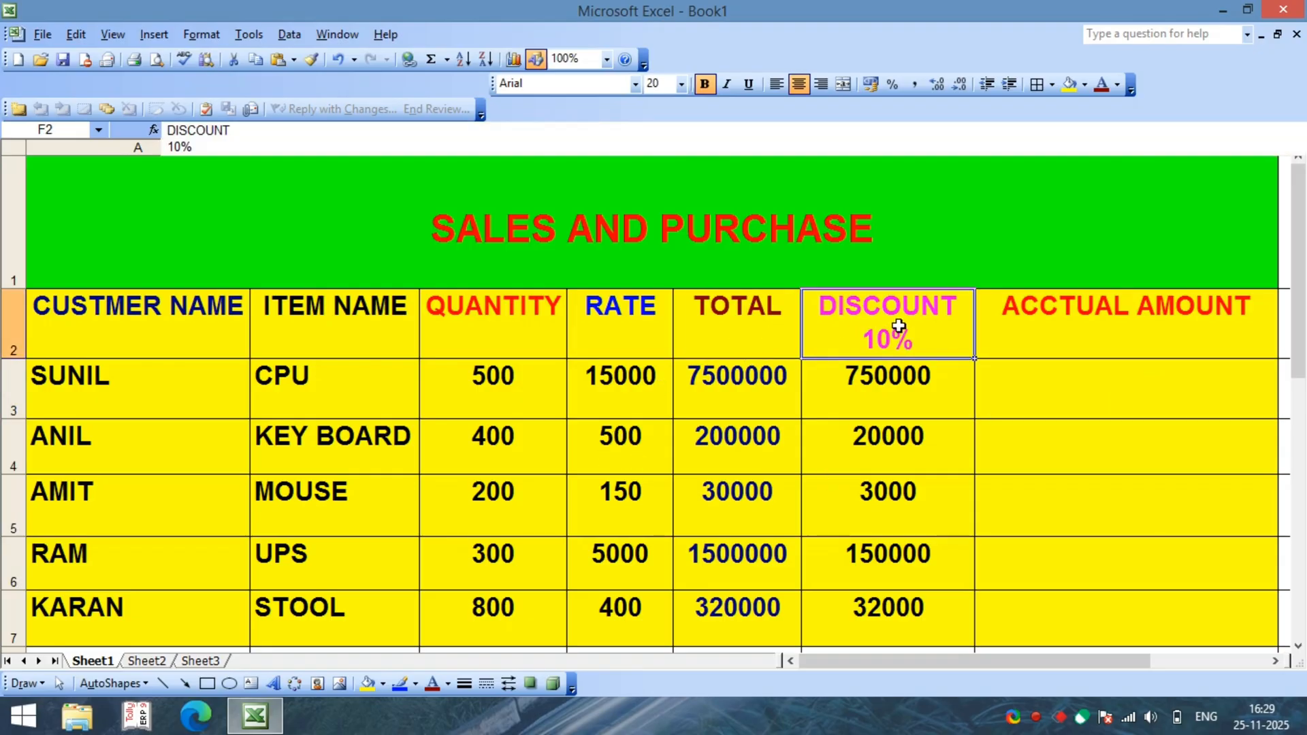
pyautogui.click(864, 395)
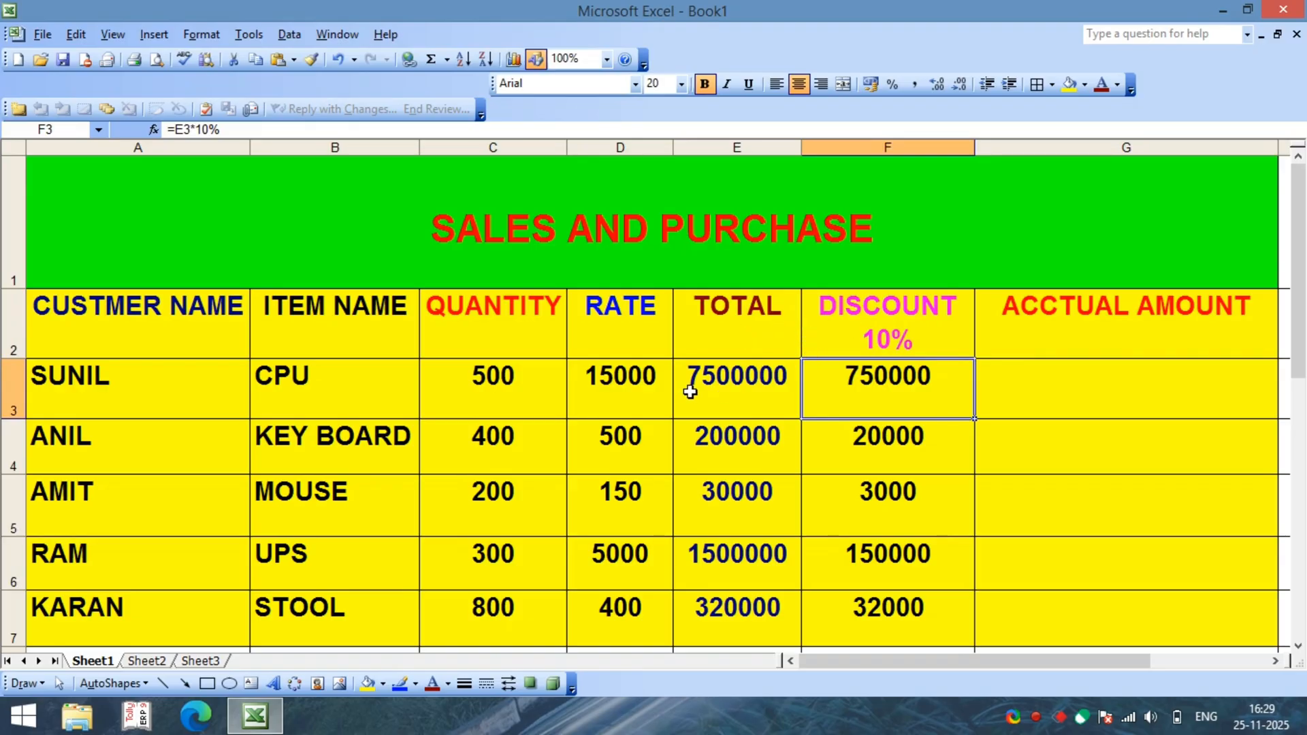
pyautogui.click(719, 388)
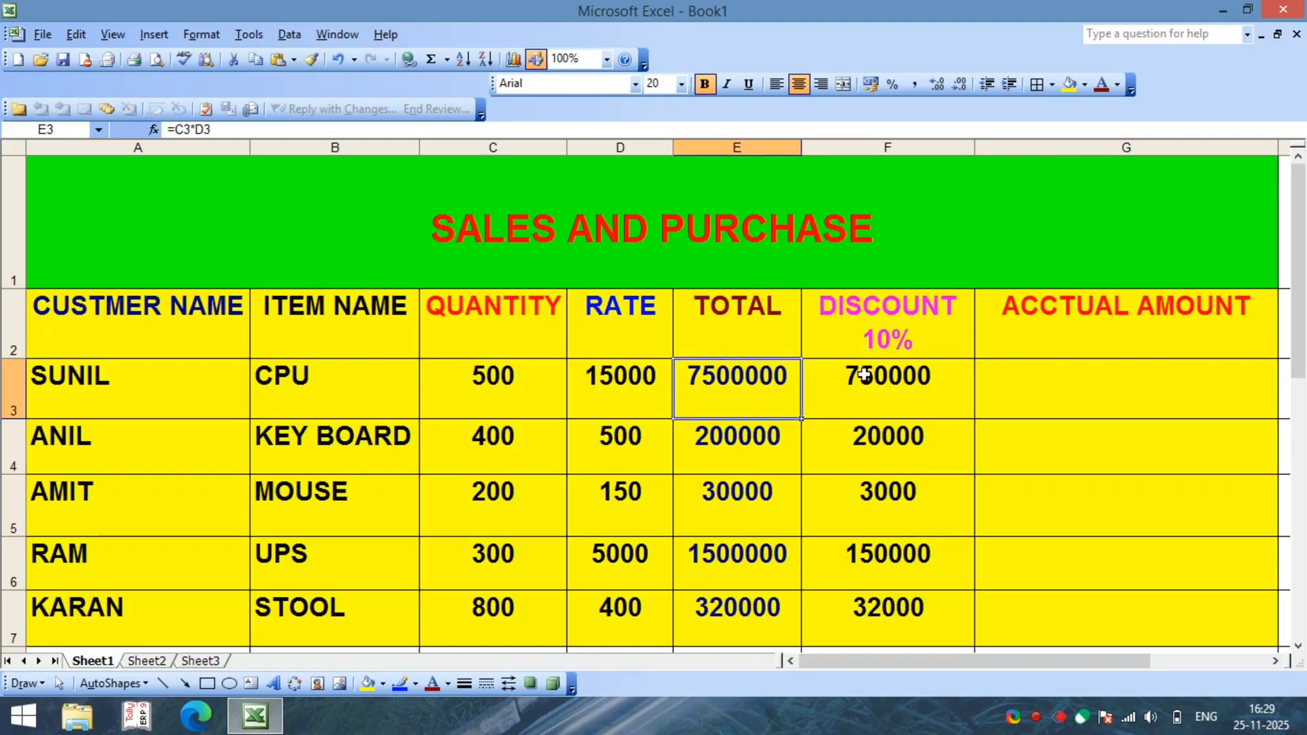
pyautogui.click(879, 402)
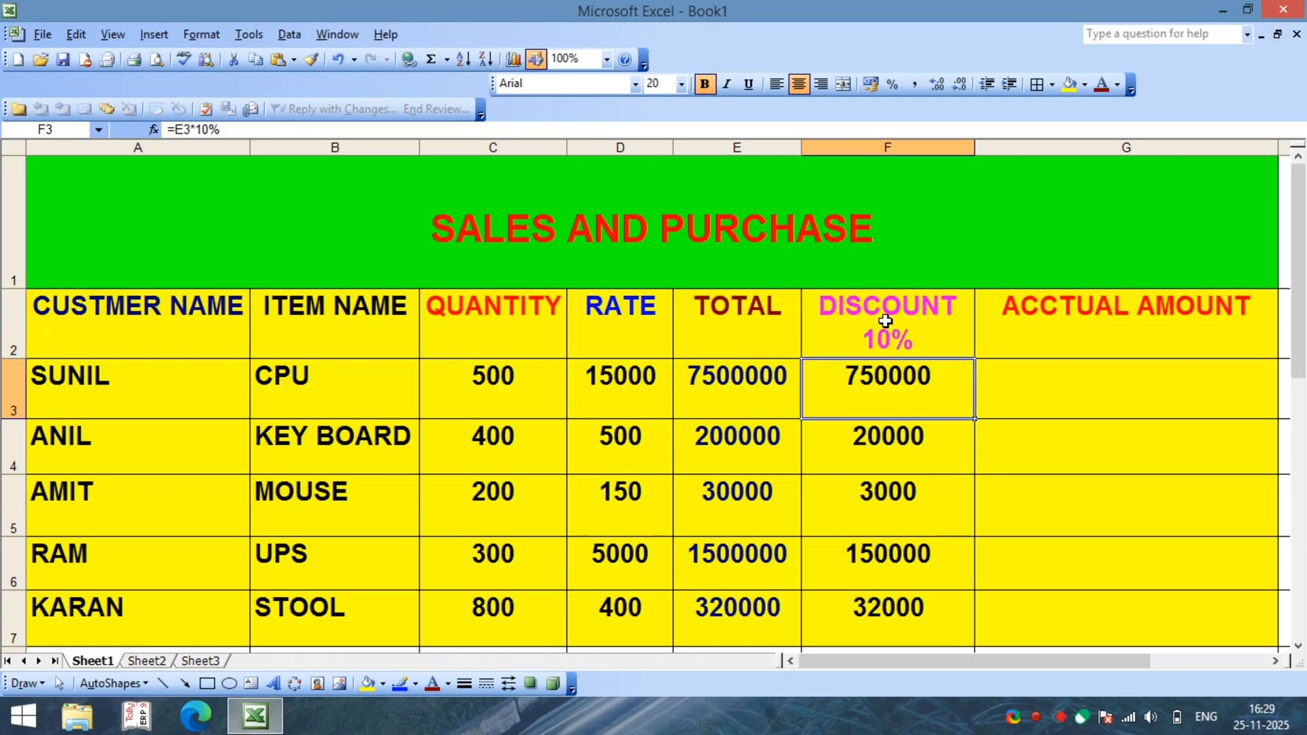
# Step: Enter the formula =E3-F3 in cell G3 to subtract the CPU row's discount from its total
pyautogui.click(1032, 390)
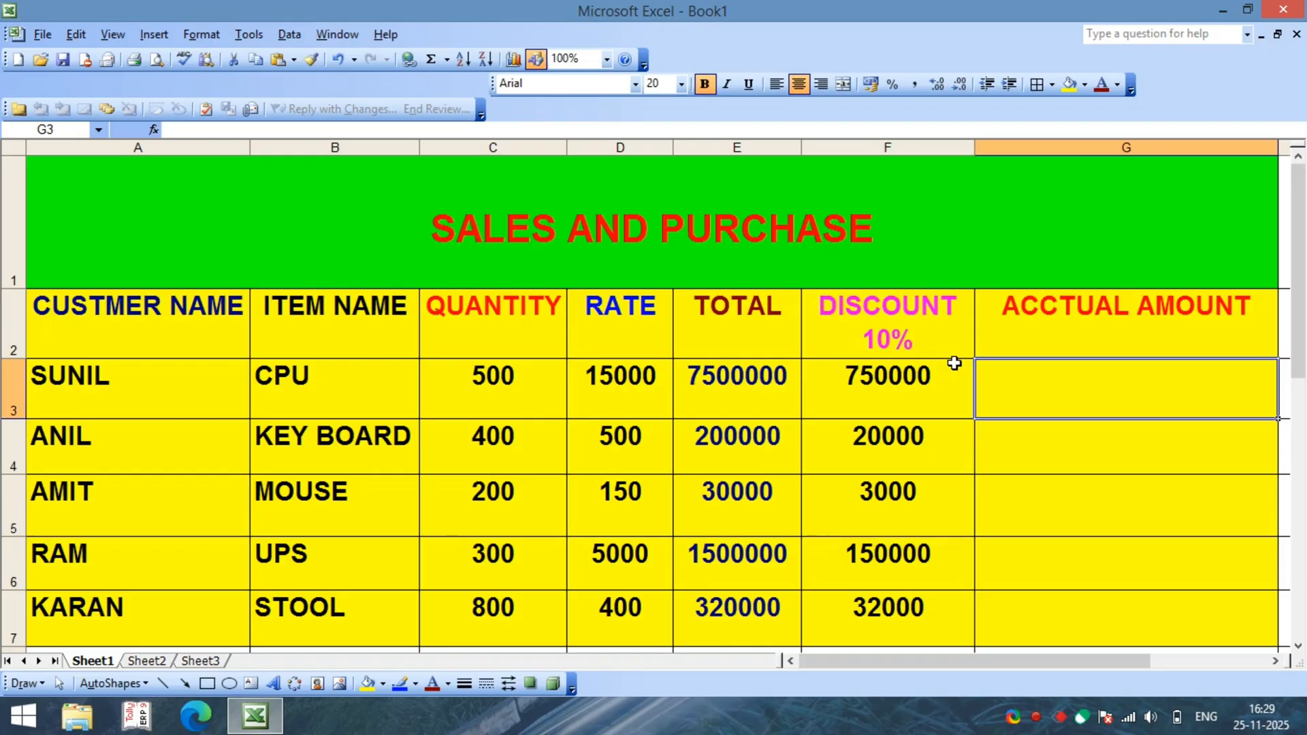
pyautogui.write('=')
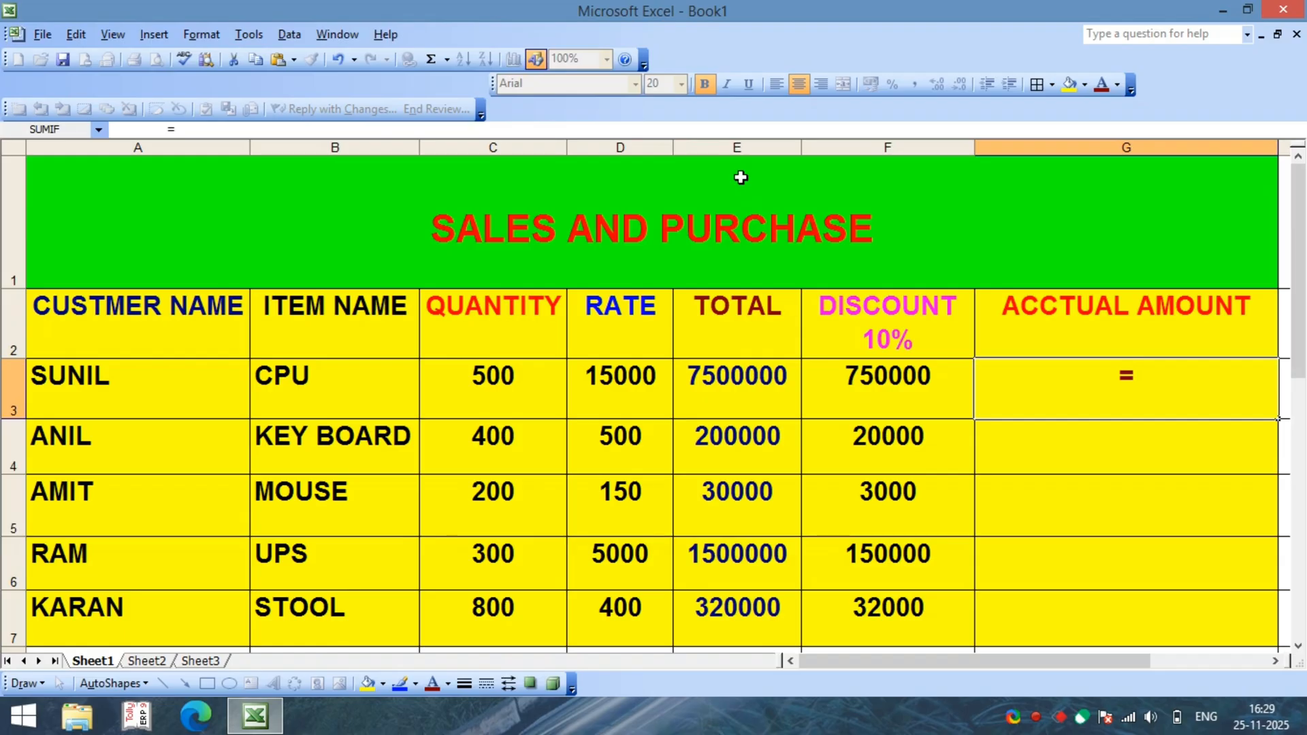
pyautogui.write('E3')
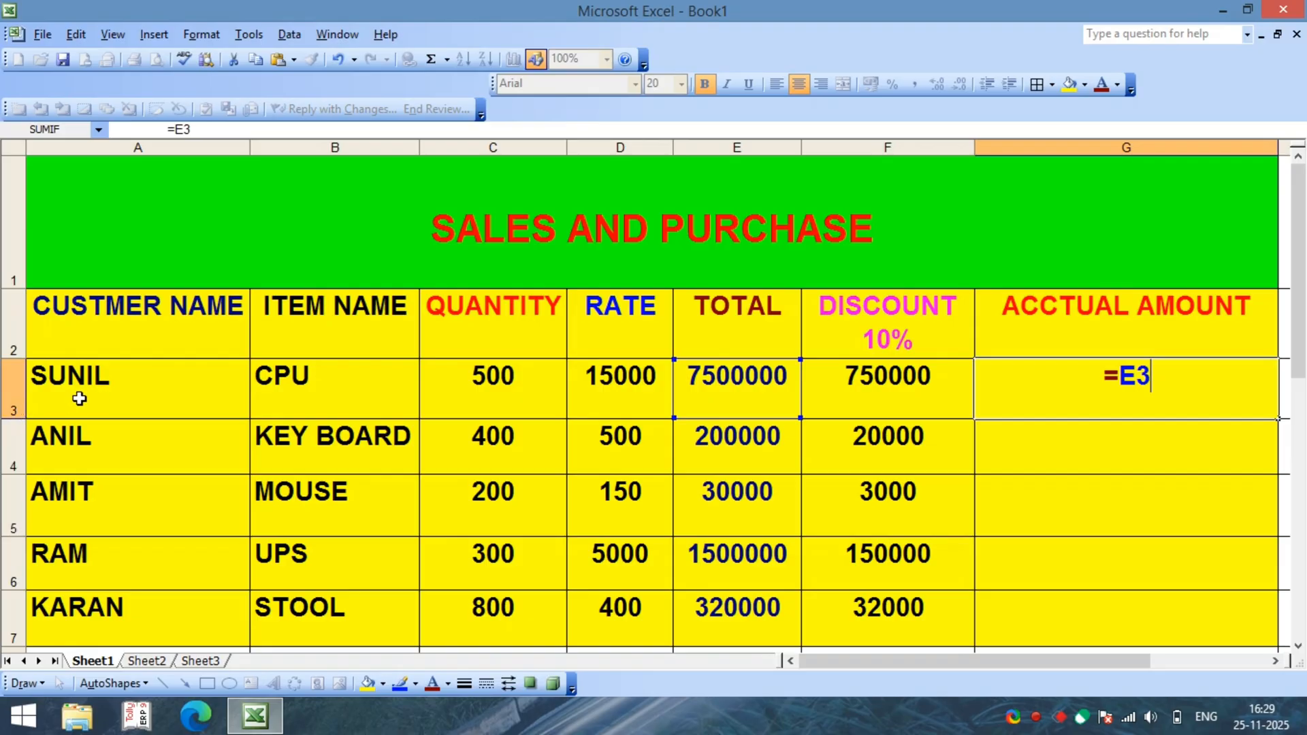
pyautogui.write('-')
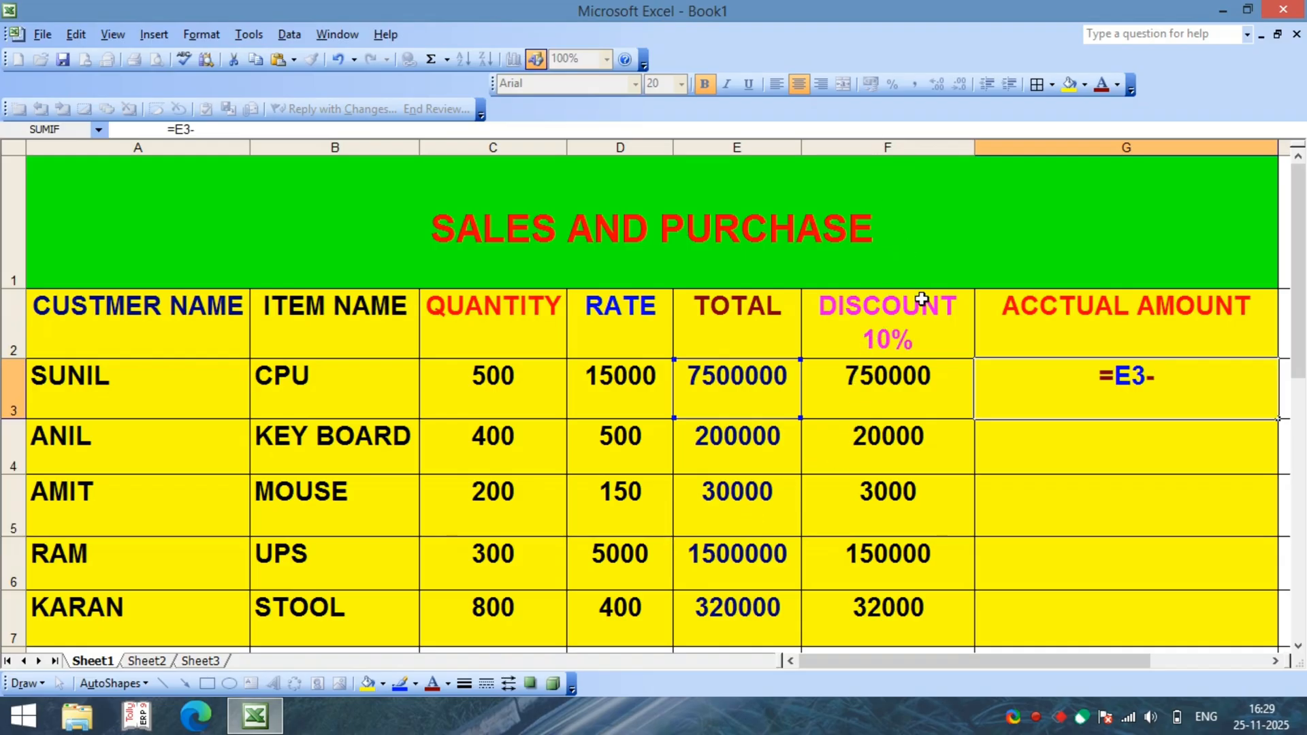
pyautogui.write('F3.')
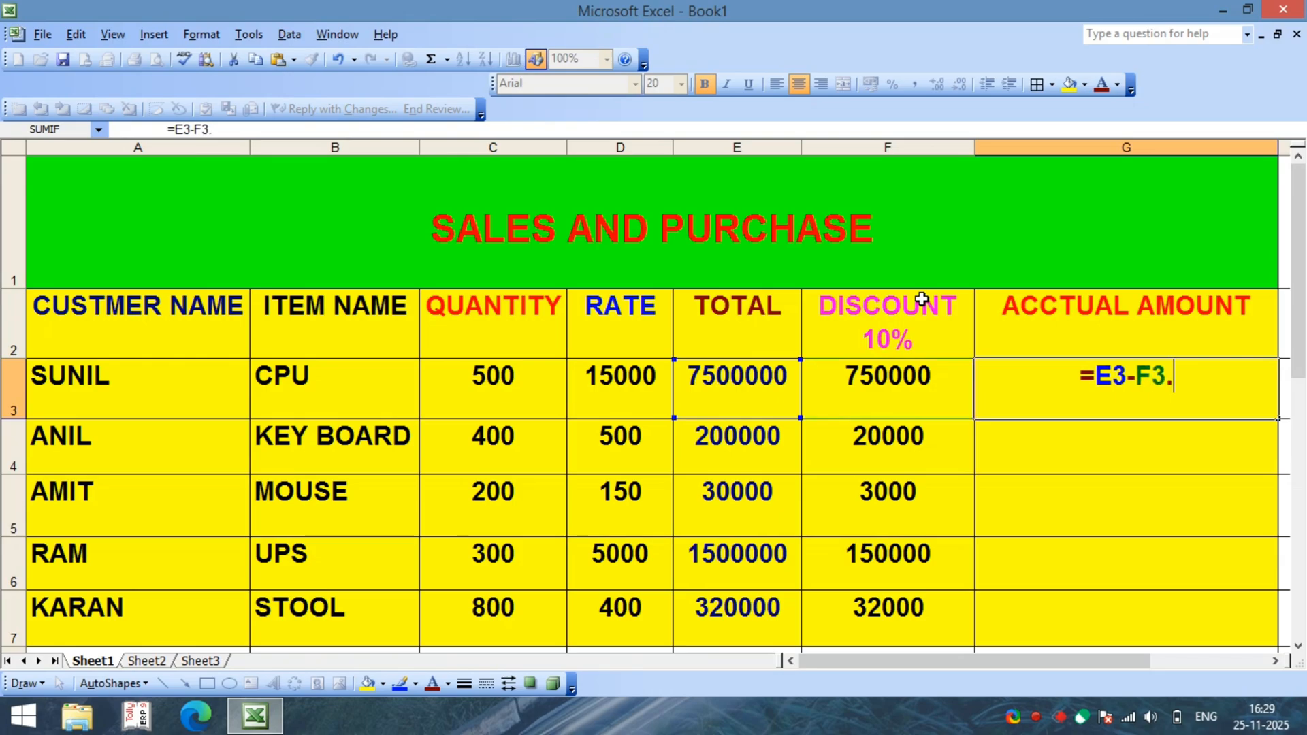
pyautogui.press('BackSpace')
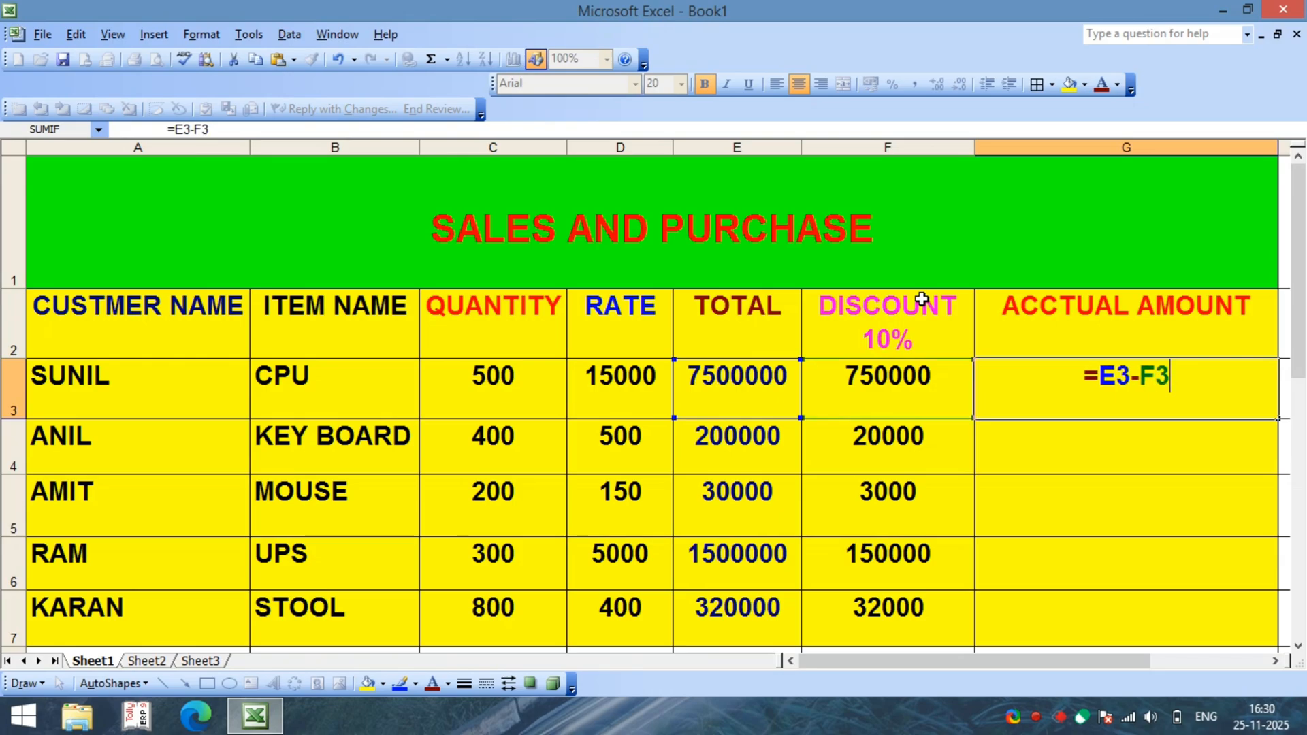
pyautogui.press('BackSpace')
pyautogui.press('BackSpace')
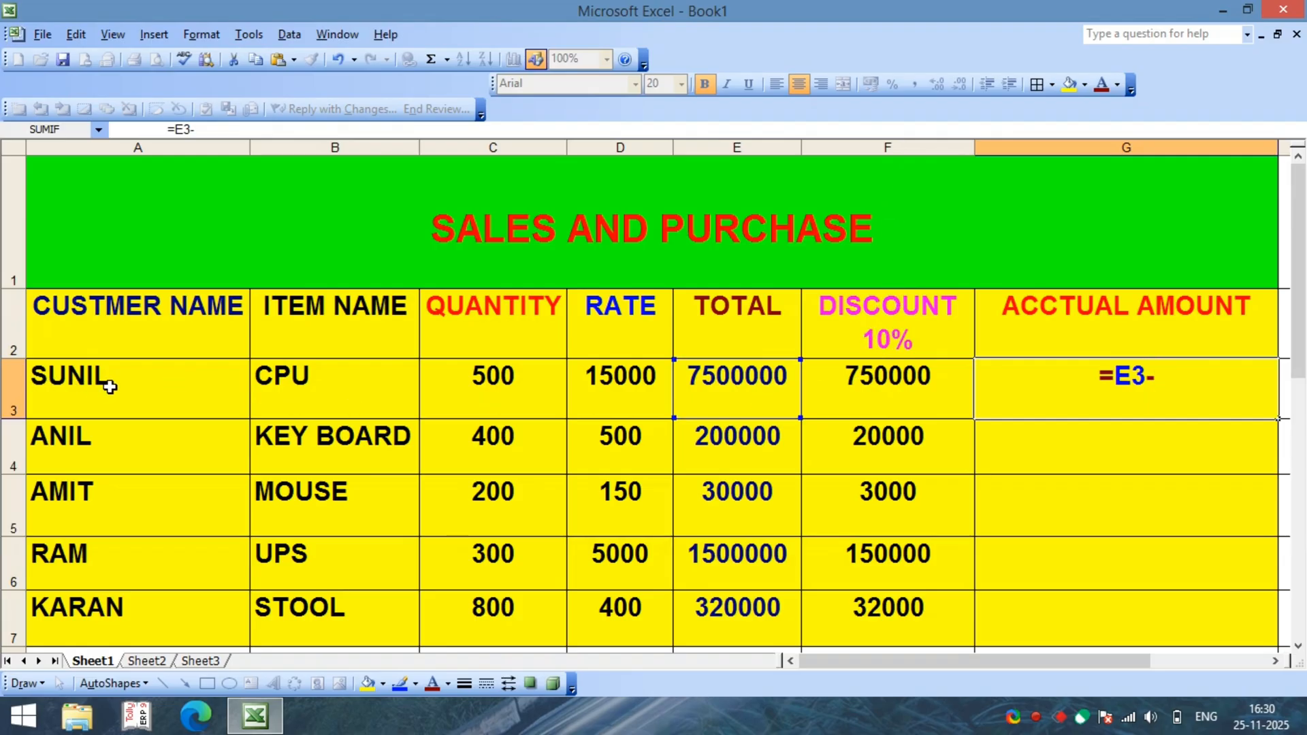
pyautogui.write('F3')
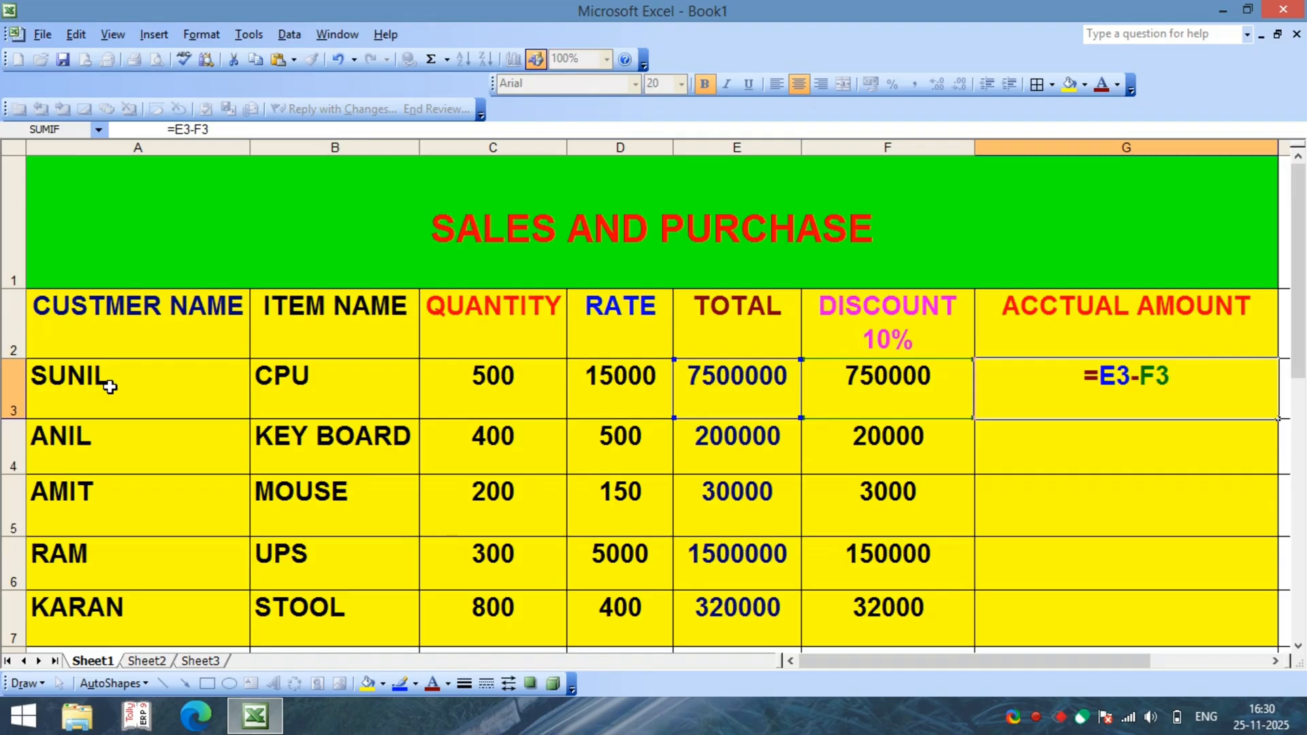
pyautogui.press('Return')
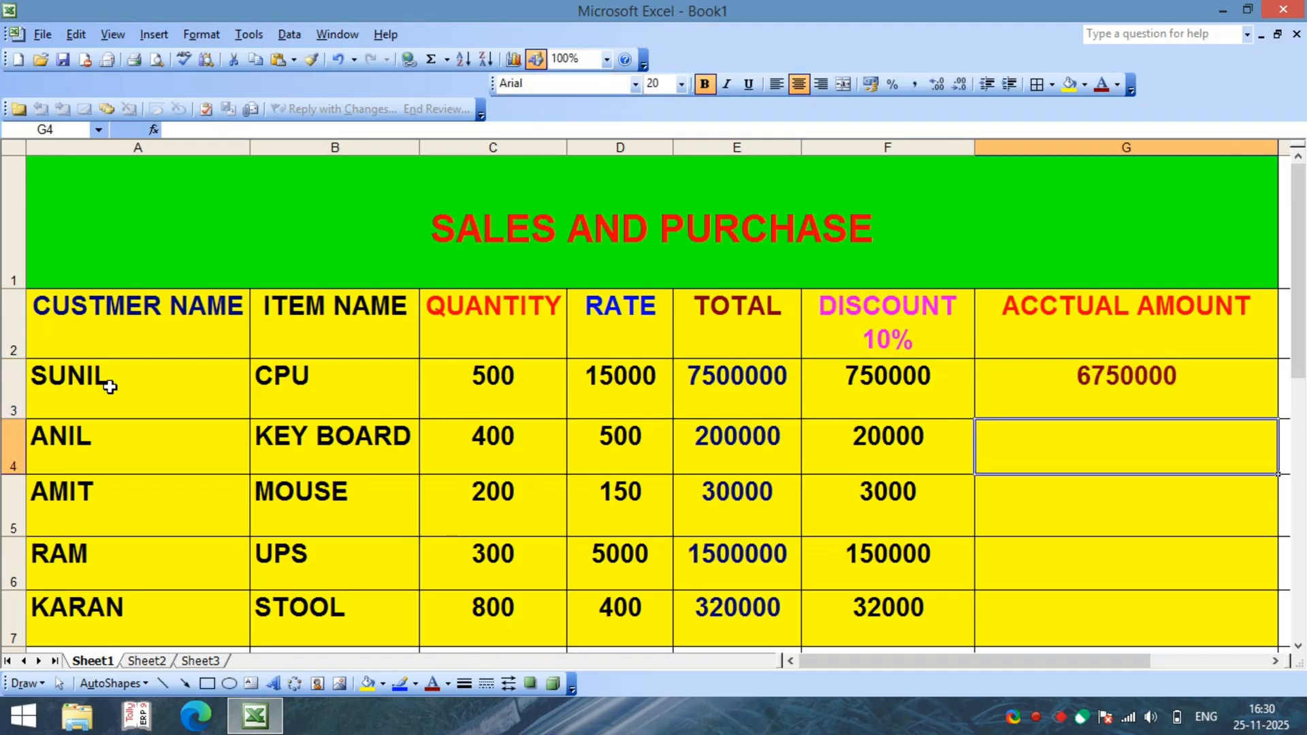
# Step: Copy the formula in G3 down through G7 to get the other items' actual amounts
pyautogui.click(1057, 389)
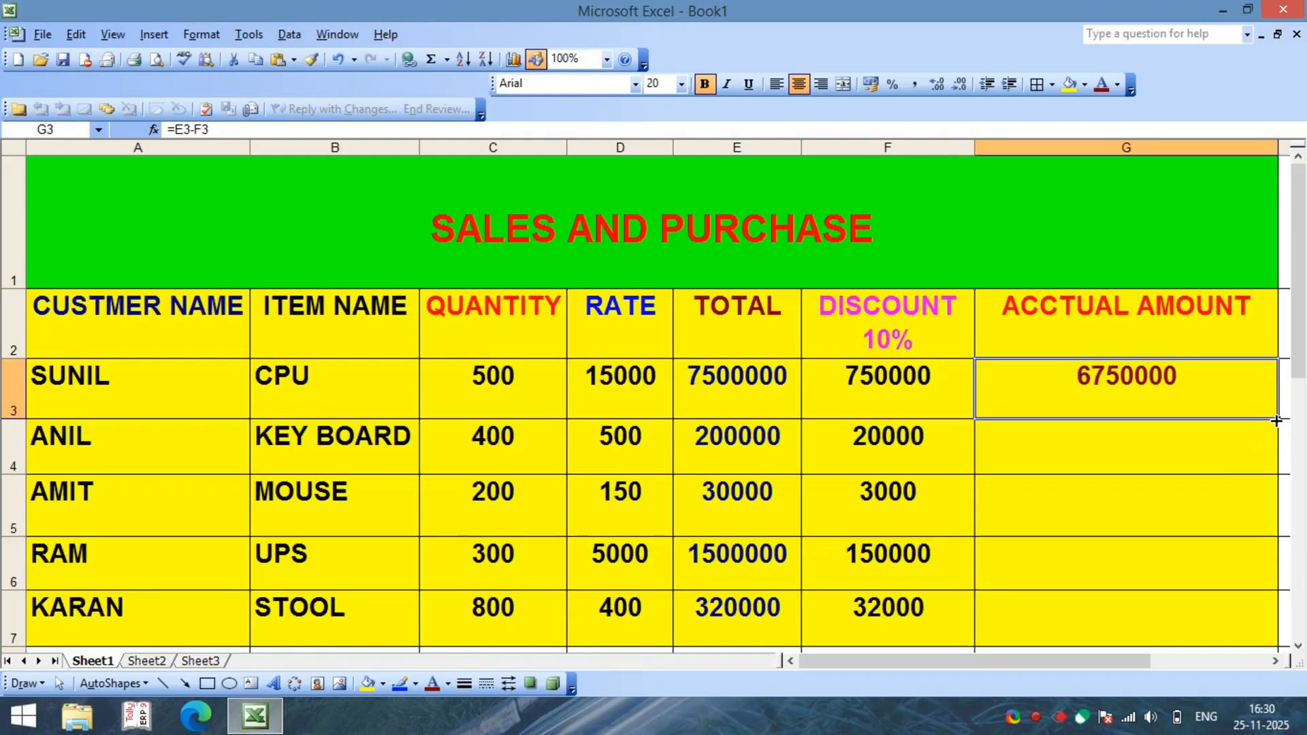
pyautogui.moveTo(1276, 420); pyautogui.dragTo(1278, 637)
pyautogui.click(1108, 456)
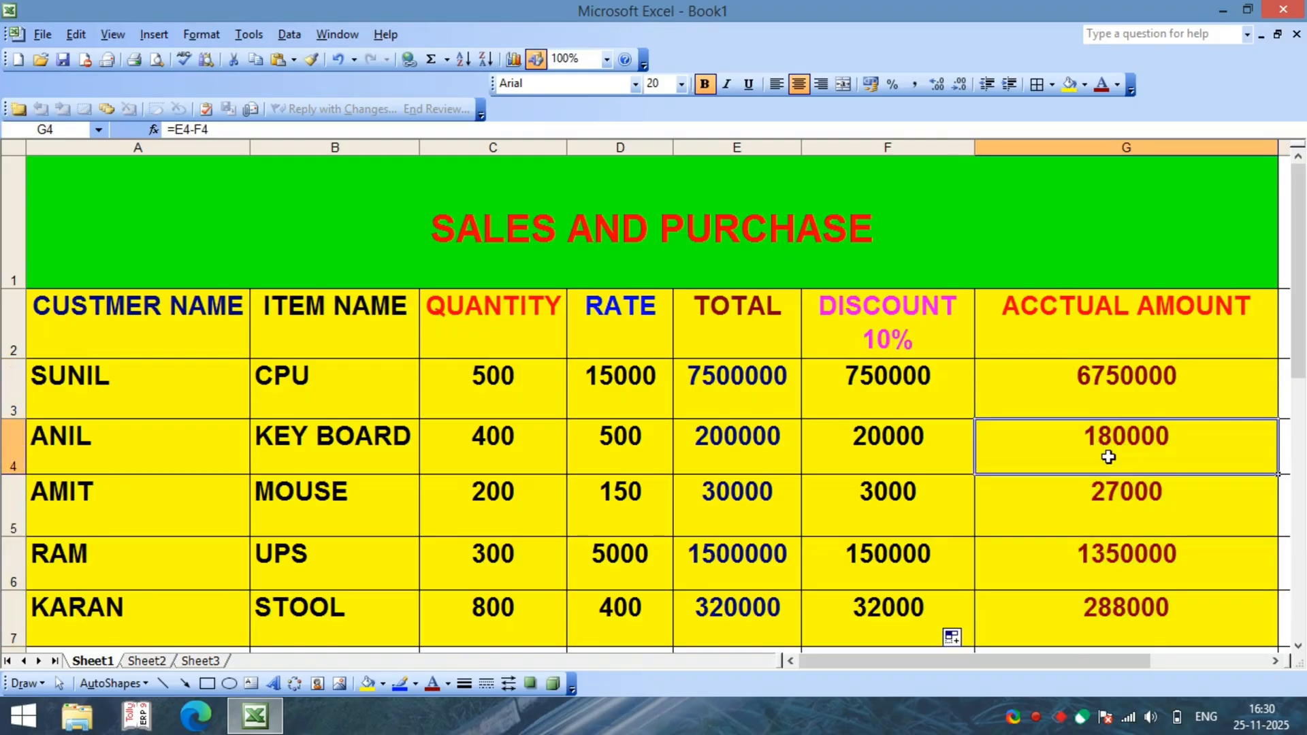
# Step: Review the TOTAL, DISCOUNT 10% and ACCTUAL AMOUNT columns of the completed sheet
pyautogui.click(742, 332)
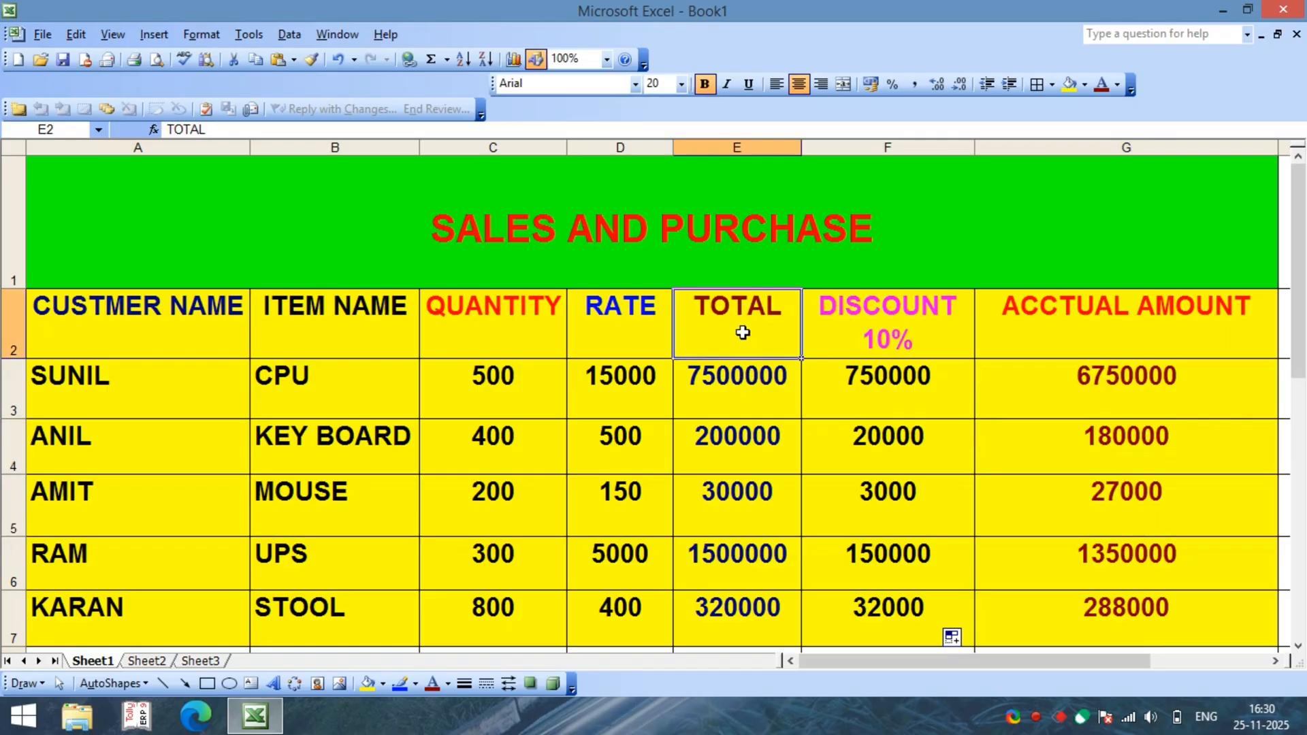
pyautogui.click(903, 333)
pyautogui.click(1058, 334)
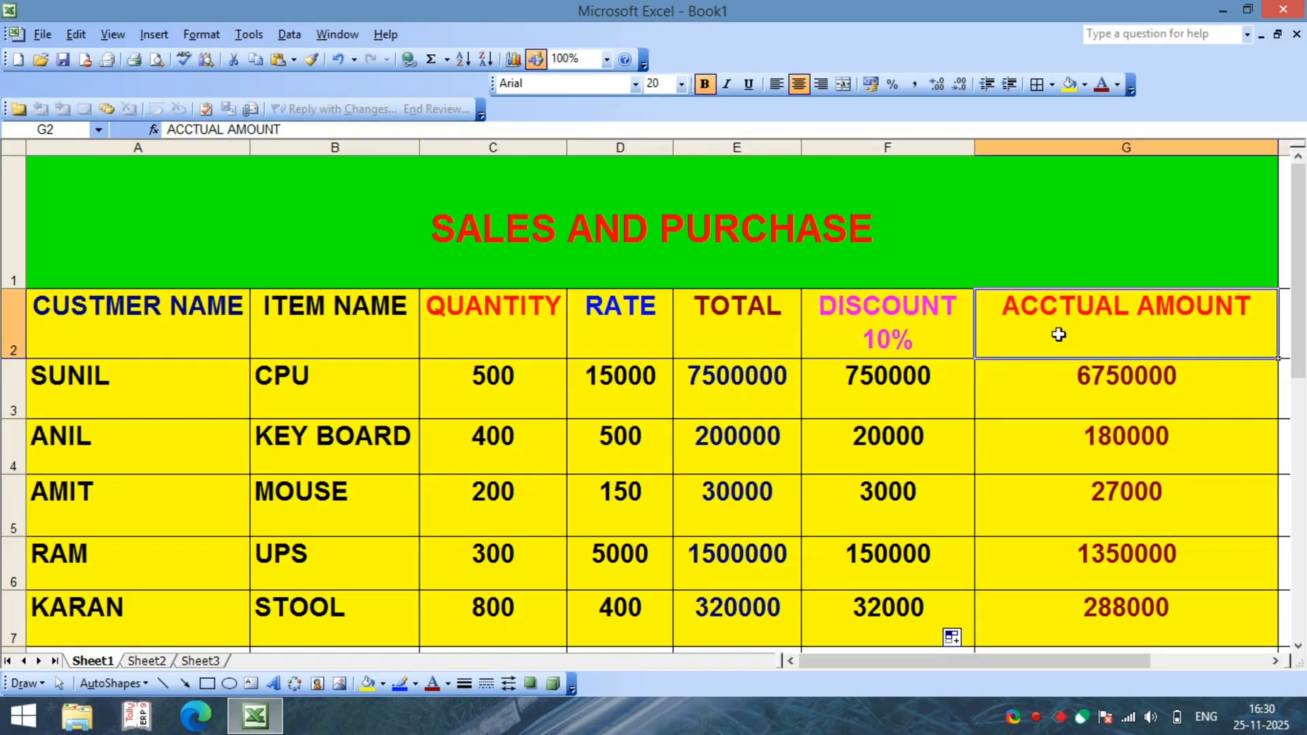